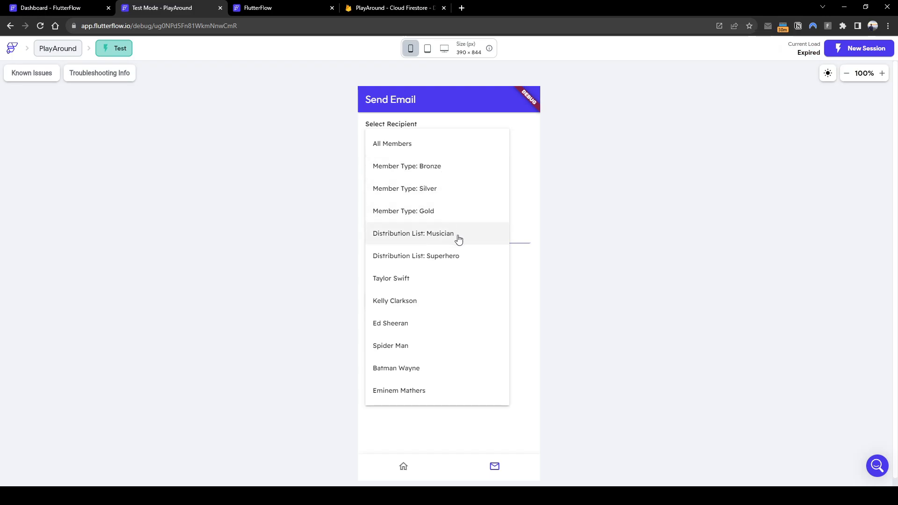
Select Distribution List: Superhero and Taylor Swift as recipients in the Send Email preview and run Test Send
{"action": "left_click", "coordinate": [535, 333]}
{"action": "left_click", "coordinate": [467, 153]}
{"action": "left_click", "coordinate": [462, 257]}
{"action": "left_click", "coordinate": [460, 150]}
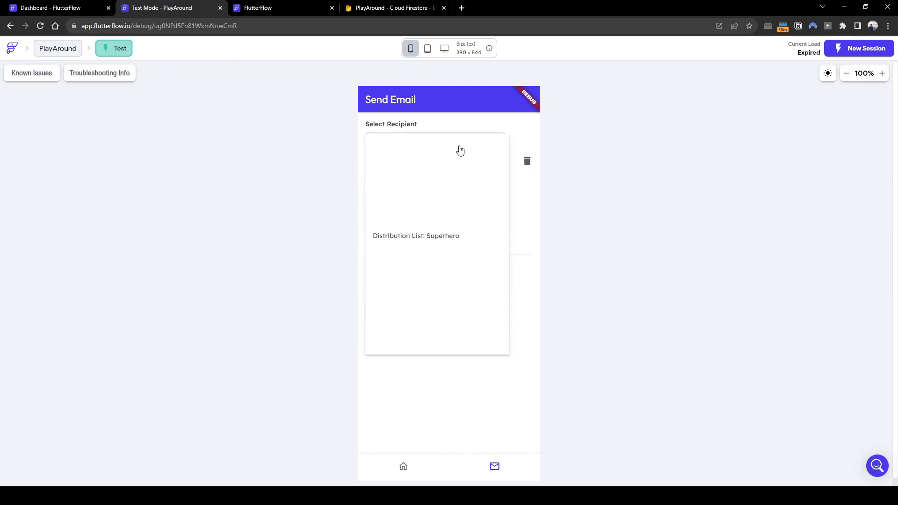
{"action": "left_click", "coordinate": [448, 260]}
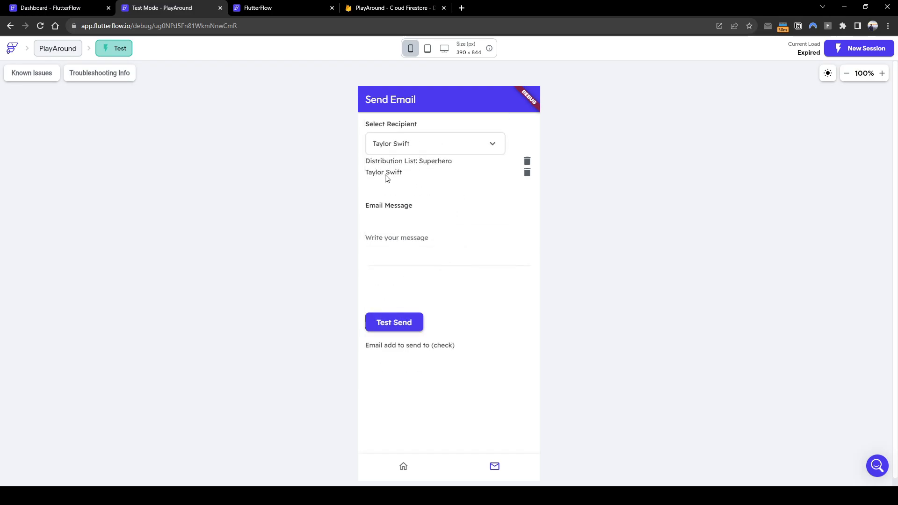
{"action": "left_click", "coordinate": [402, 322]}
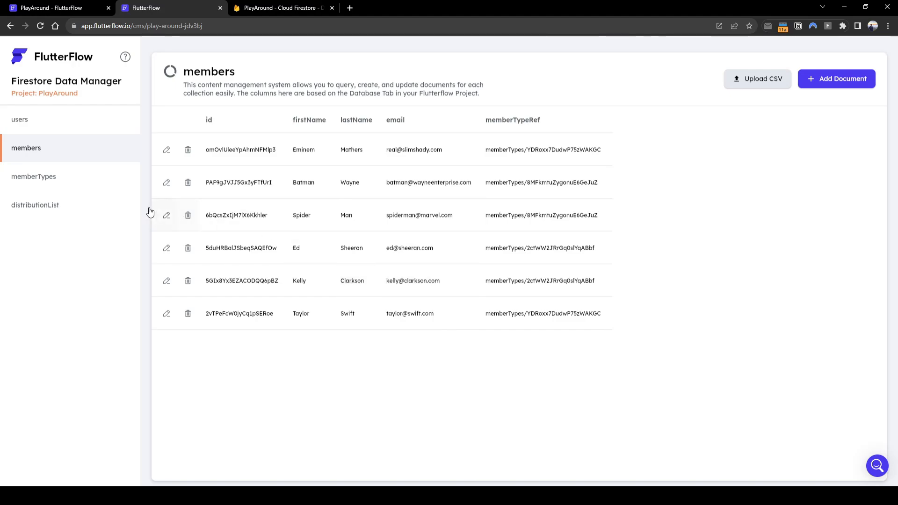
Review the memberTypes, members and distributionList collections in the Firestore Data Manager, comparing the member type references
{"action": "left_click", "coordinate": [77, 183]}
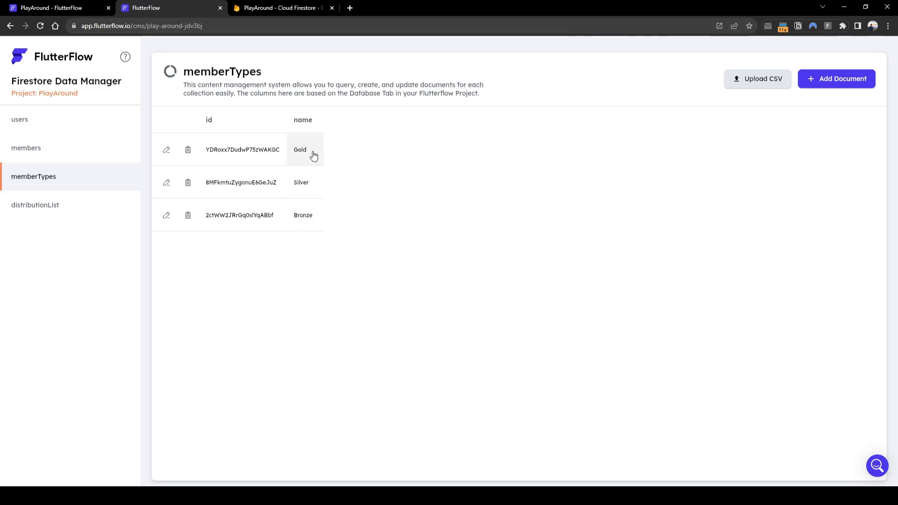
{"action": "left_click", "coordinate": [80, 154]}
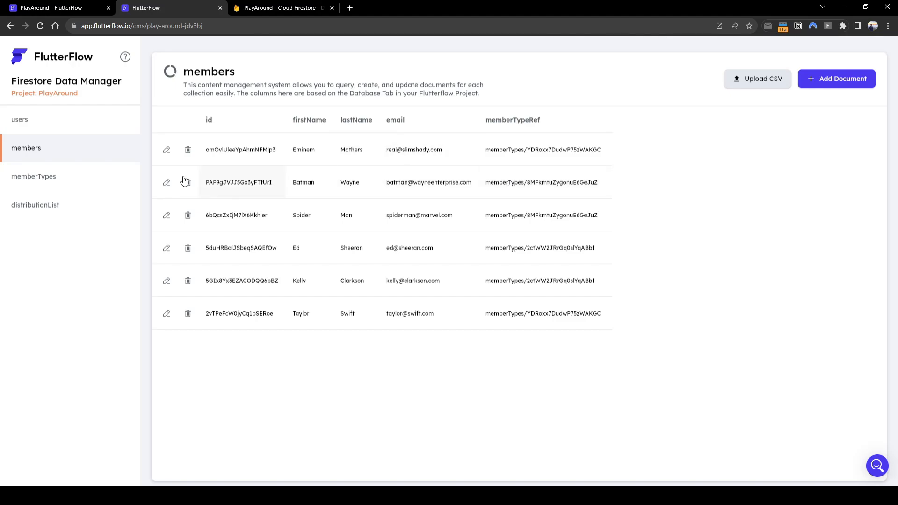
{"action": "left_click", "coordinate": [89, 182]}
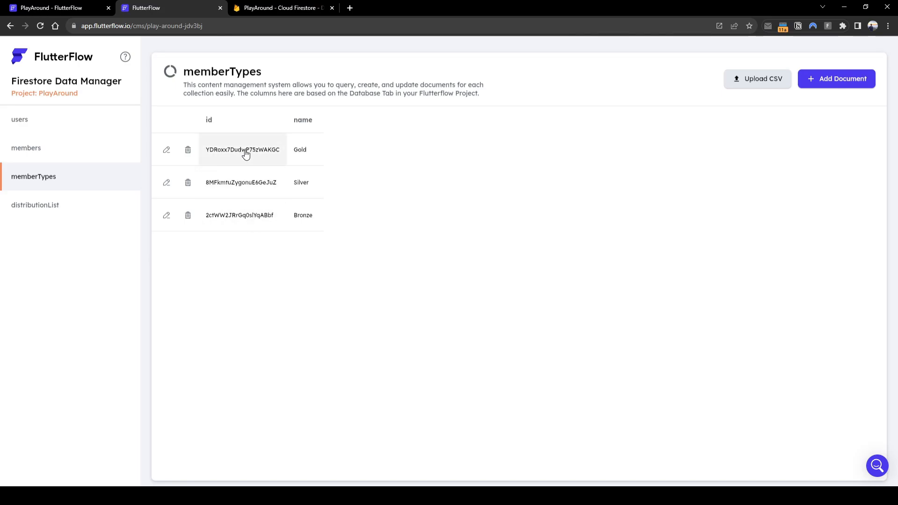
{"action": "left_click", "coordinate": [74, 154]}
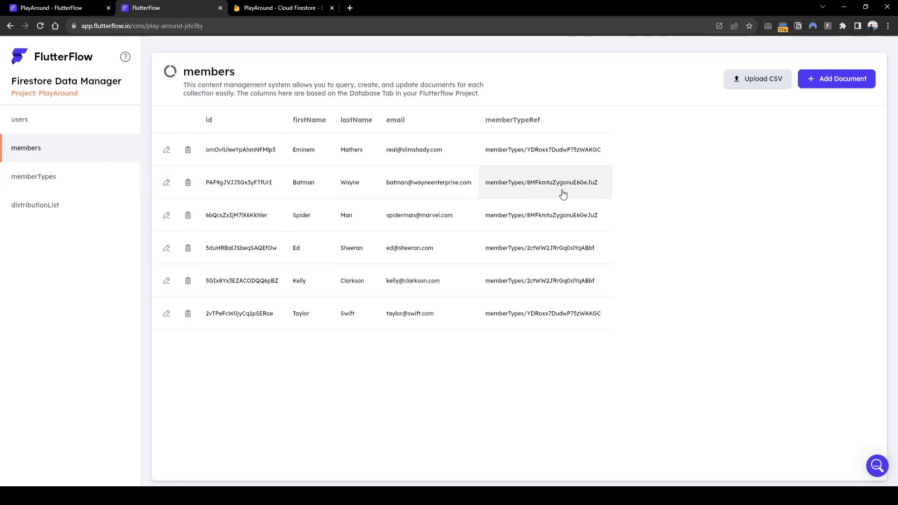
{"action": "left_click", "coordinate": [65, 211]}
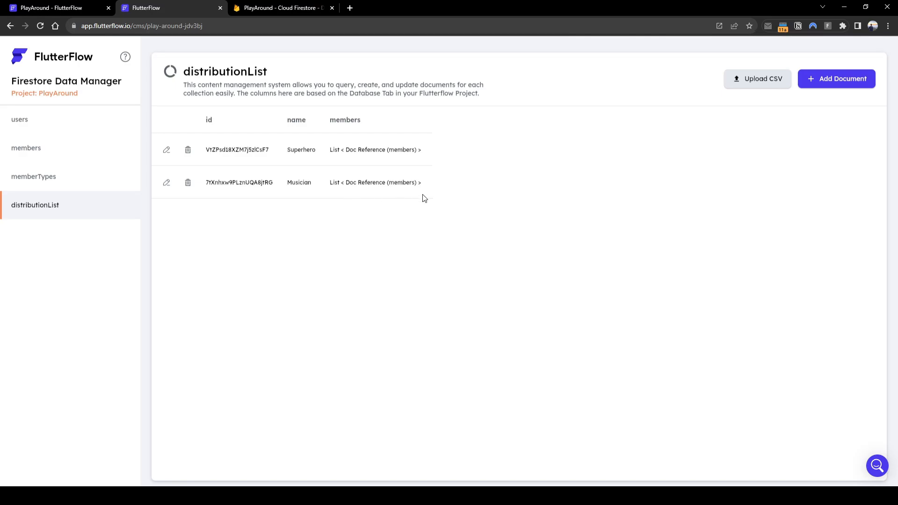
{"action": "left_click", "coordinate": [118, 151]}
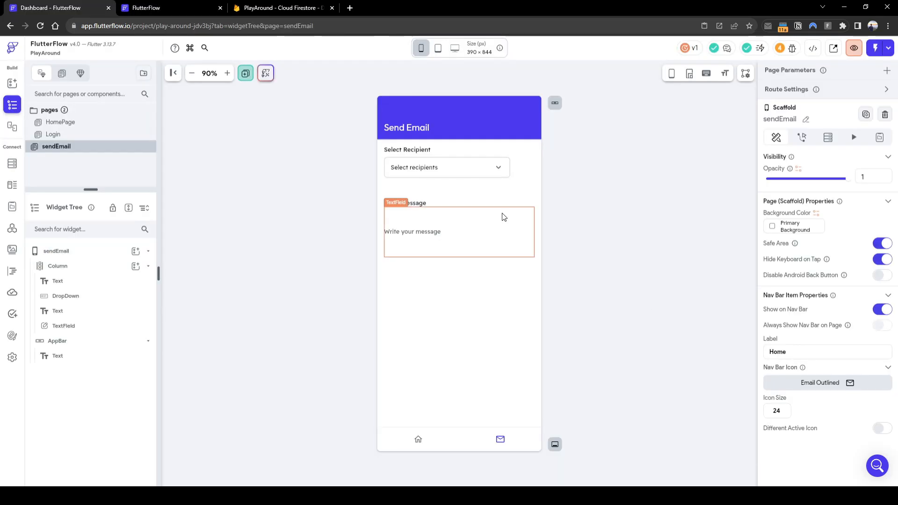
Inspect the recipient dropdown on the sendEmail page and check the members, memberTypes and distributionList collections that should supply its options
{"action": "left_click", "coordinate": [484, 172]}
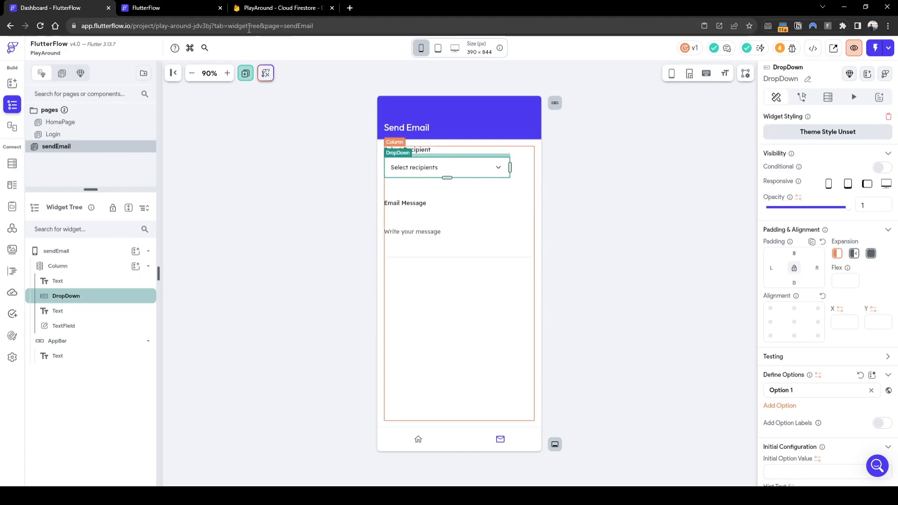
{"action": "left_click", "coordinate": [156, 11]}
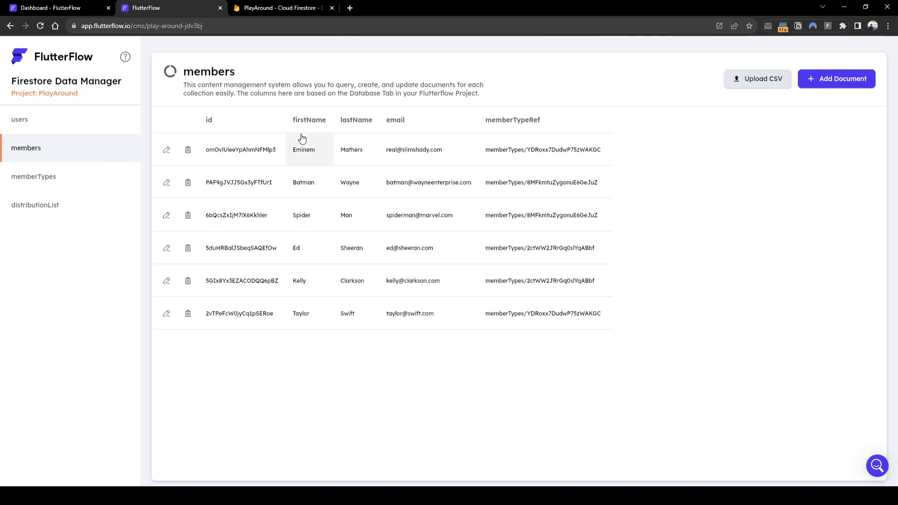
{"action": "left_click", "coordinate": [56, 175]}
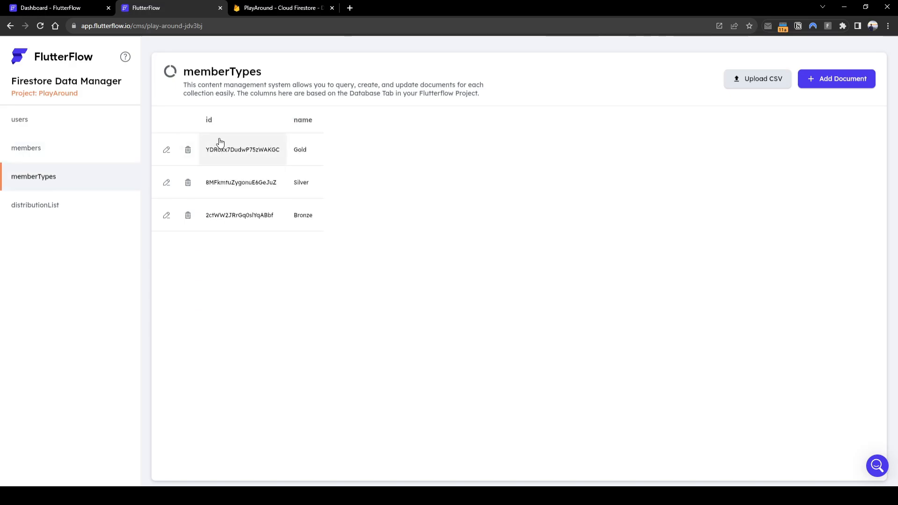
{"action": "left_click", "coordinate": [73, 209]}
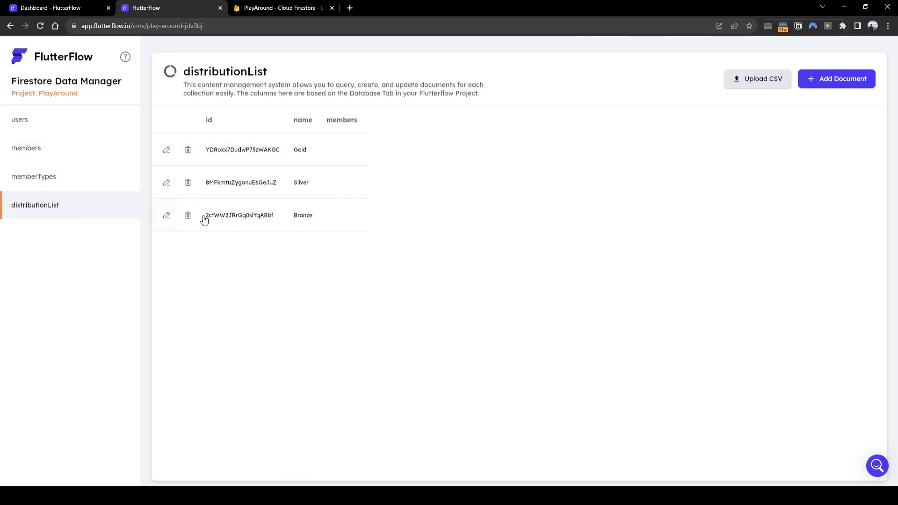
{"action": "left_click", "coordinate": [88, 153]}
{"action": "left_click", "coordinate": [76, 7]}
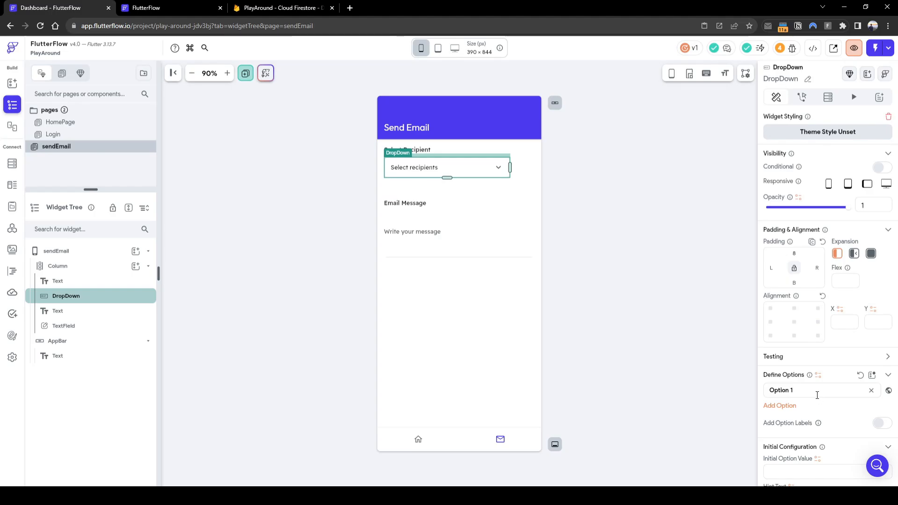
Examine the recipient dropdown's option settings and the message and Test Send widgets on the sendEmail page
{"action": "scroll", "coordinate": [817, 400], "scroll_direction": "down", "scroll_amount": 1}
{"action": "scroll", "coordinate": [816, 400], "scroll_direction": "down", "scroll_amount": 1}
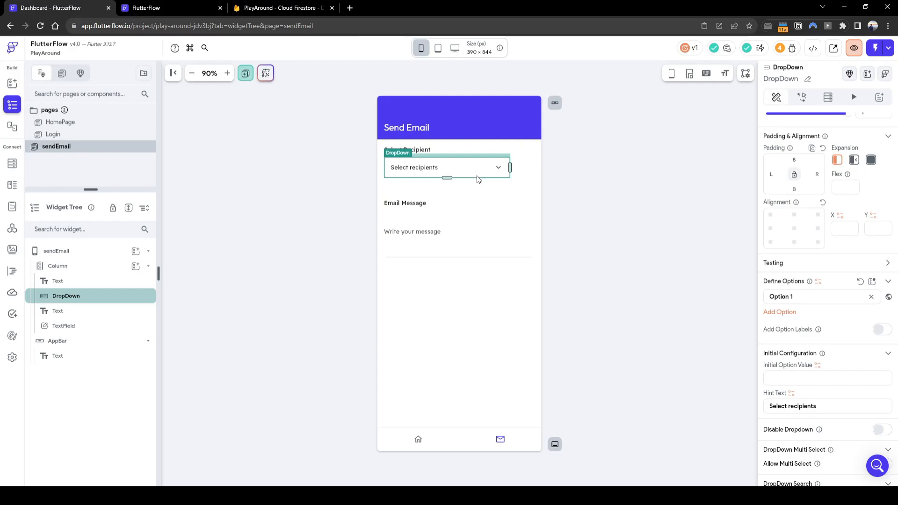
{"action": "left_click", "coordinate": [552, 214]}
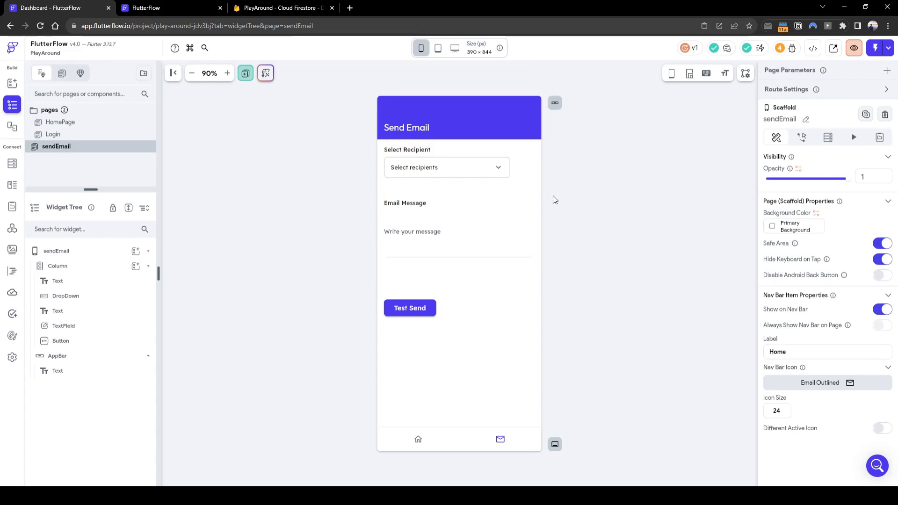
{"action": "left_click", "coordinate": [477, 176]}
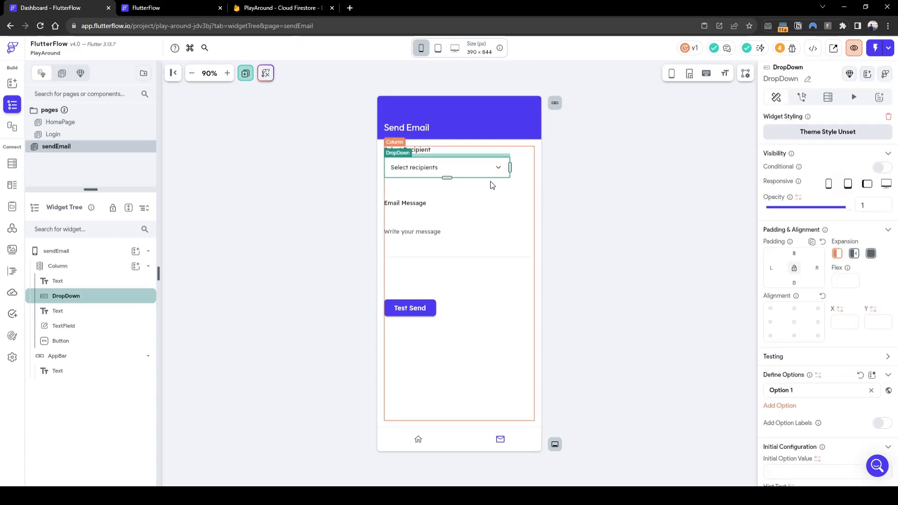
{"action": "left_click", "coordinate": [418, 214]}
{"action": "left_click", "coordinate": [640, 264]}
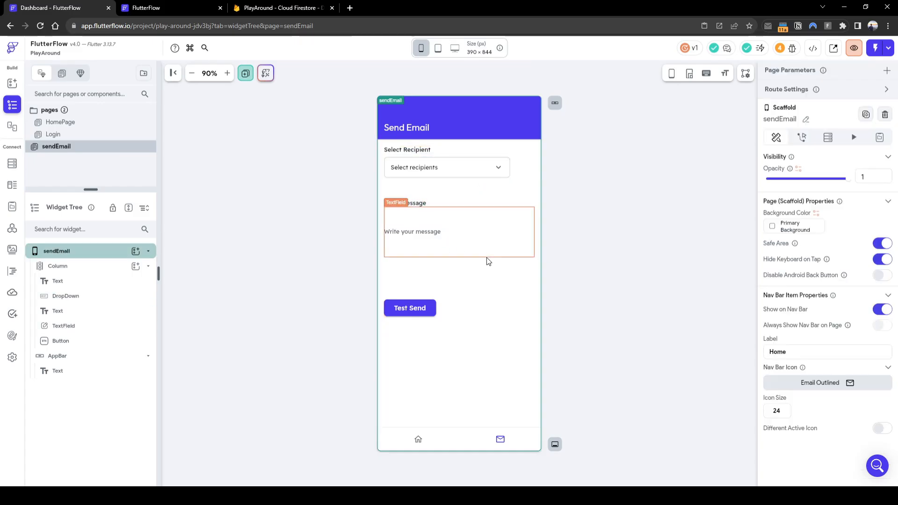
{"action": "left_click", "coordinate": [410, 308]}
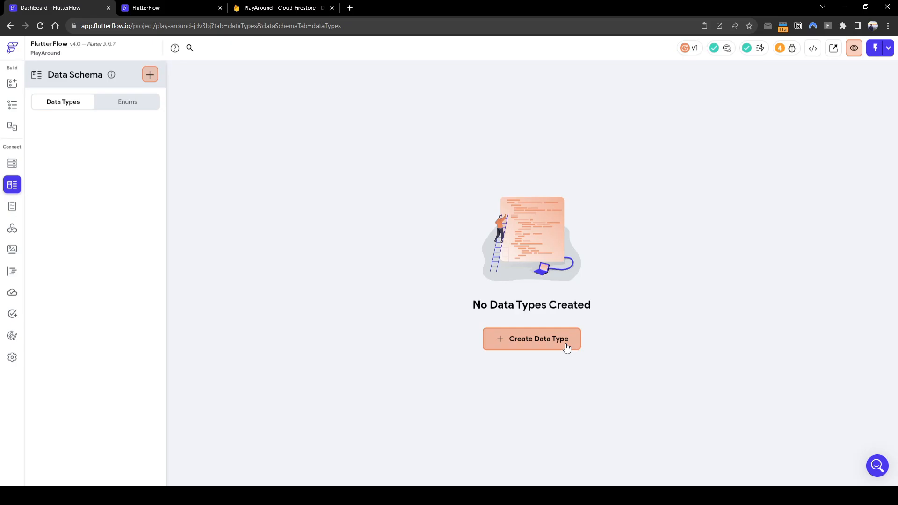
Create a data type named dropdownRecipients
{"action": "left_click", "coordinate": [566, 346]}
{"action": "type", "text": "d"}
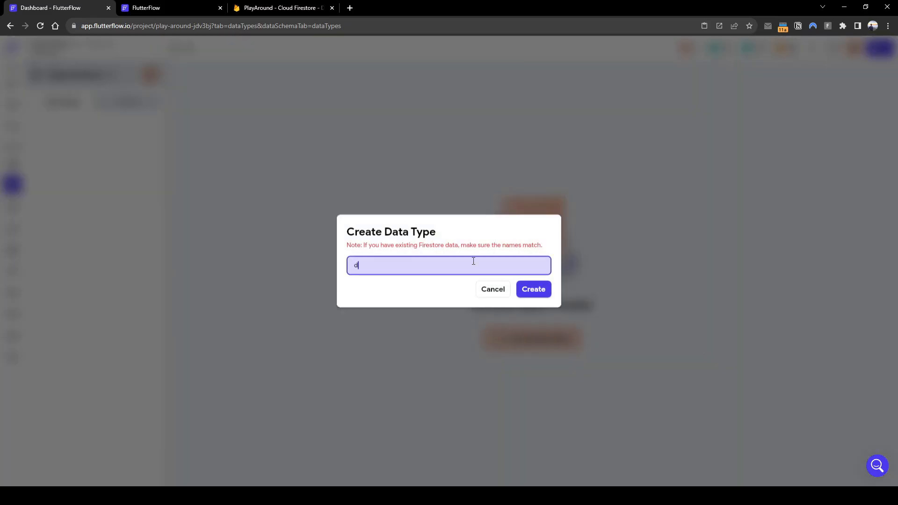
{"action": "type", "text": "ropdowRe"}
{"action": "key", "text": "ctrl+a"}
{"action": "type", "text": "dropdownRecipients"}
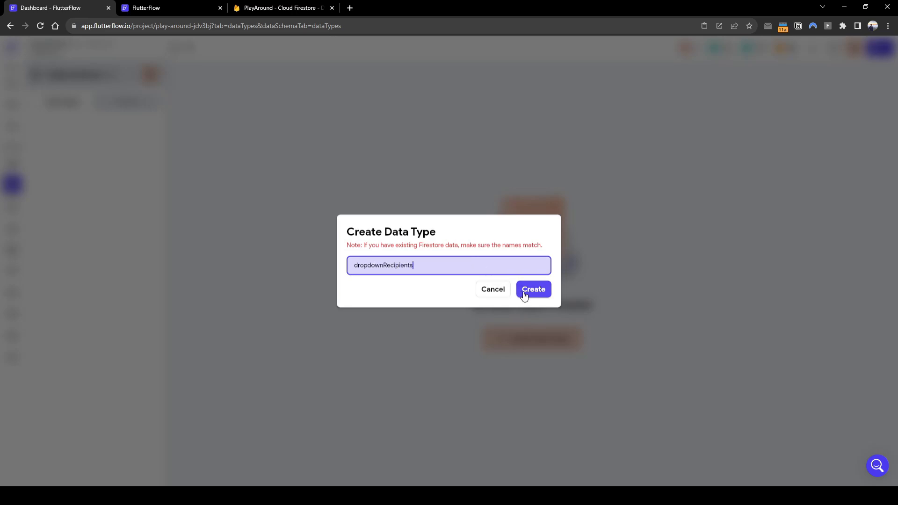
{"action": "left_click", "coordinate": [525, 295]}
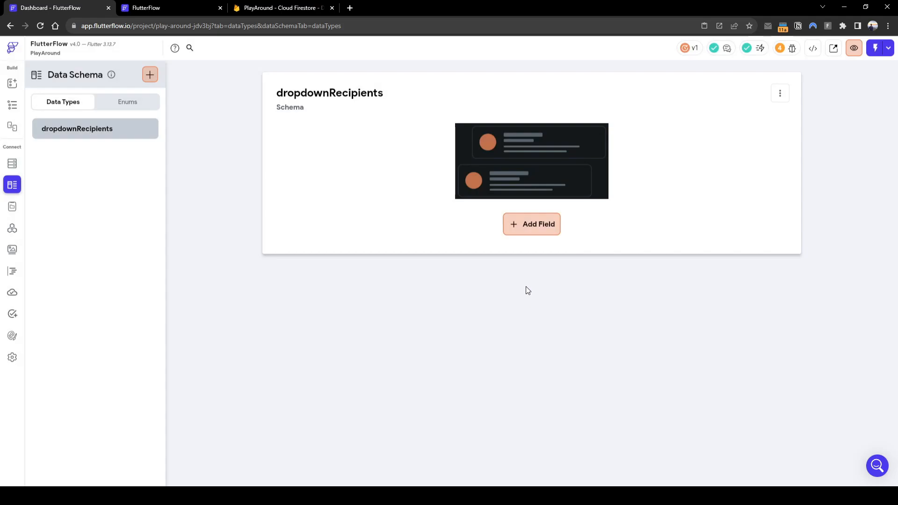
Enable option labels for the recipient dropdown on the sendEmail page
{"action": "left_click", "coordinate": [12, 105]}
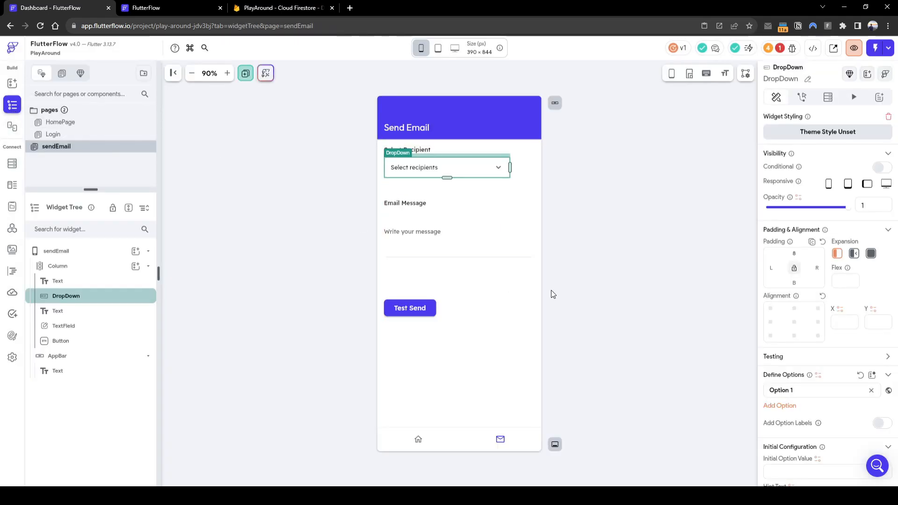
{"action": "scroll", "coordinate": [806, 412], "scroll_direction": "down", "scroll_amount": 1}
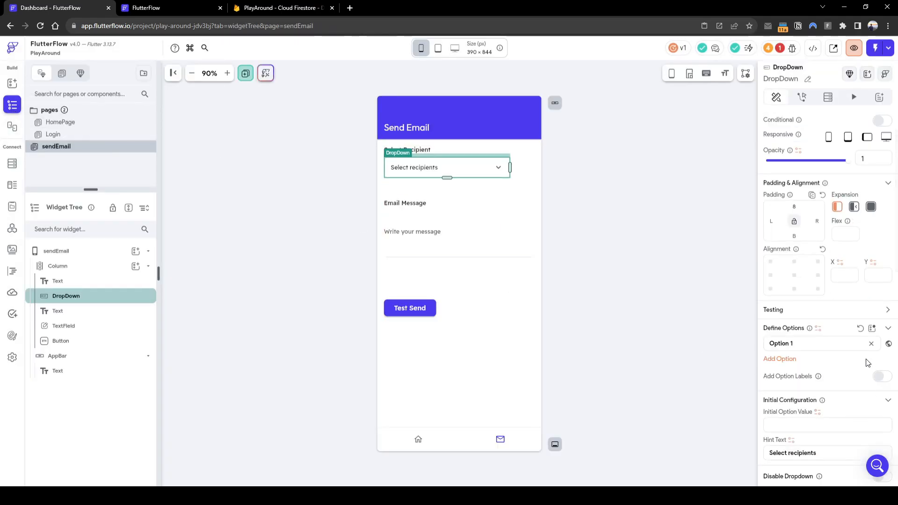
{"action": "left_click", "coordinate": [883, 377]}
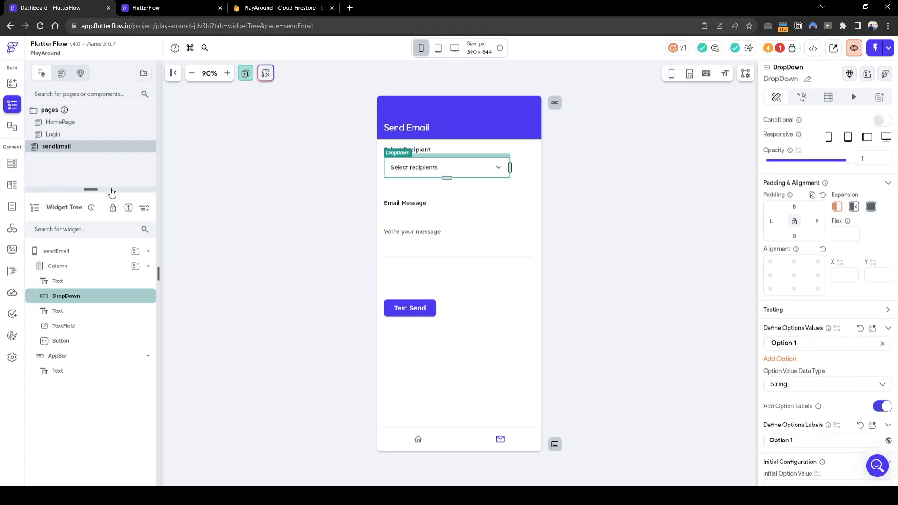
Start a new field in the dropdownRecipients data type and name it value
{"action": "left_click", "coordinate": [13, 209]}
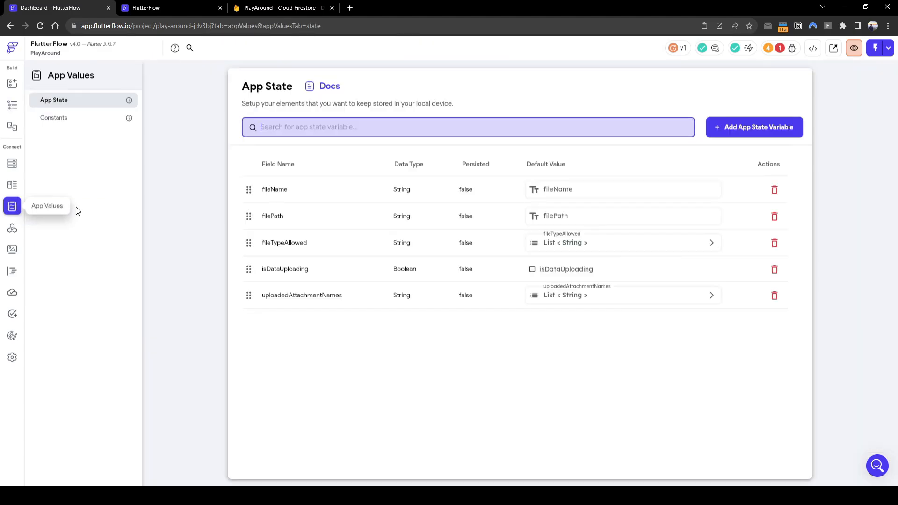
{"action": "left_click", "coordinate": [8, 189]}
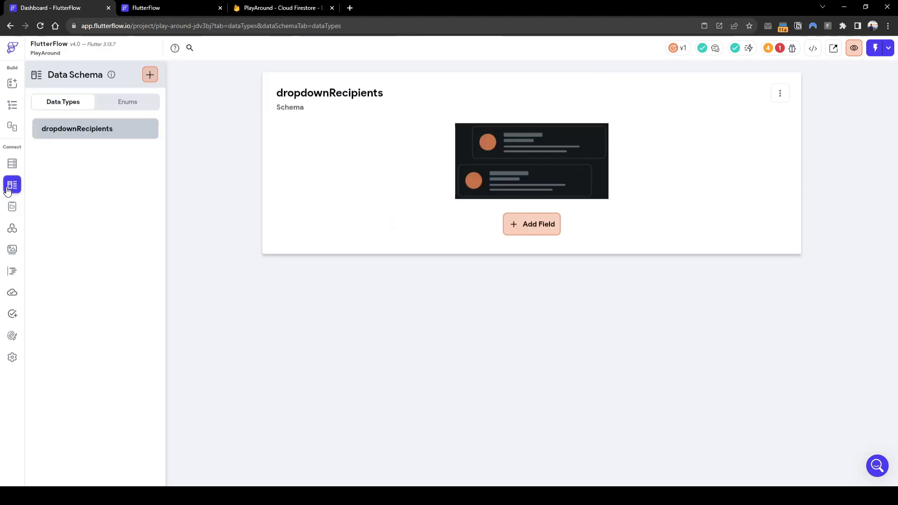
{"action": "left_click", "coordinate": [529, 227]}
{"action": "type", "text": "vlaue"}
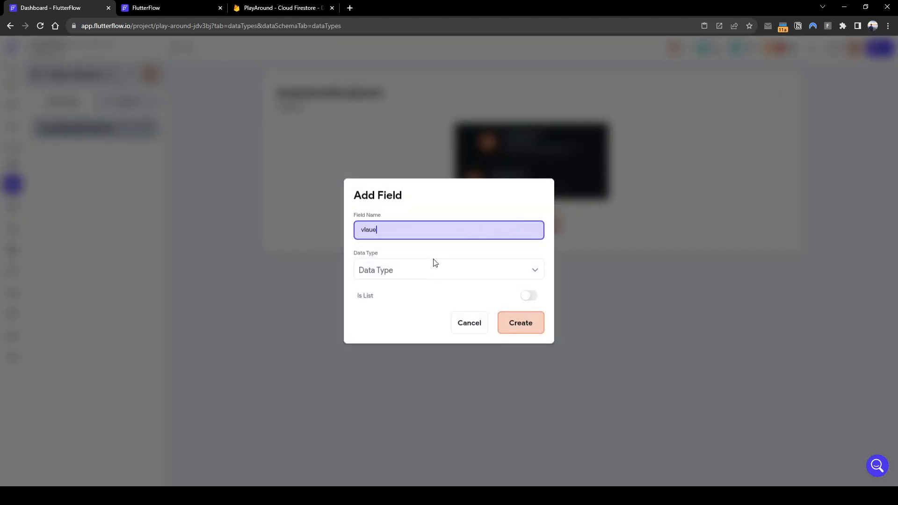
{"action": "key", "text": "BackSpace"}
{"action": "key", "text": "BackSpace"}
{"action": "key", "text": "BackSpace"}
{"action": "key", "text": "BackSpace"}
{"action": "type", "text": "alue"}
{"action": "left_click", "coordinate": [512, 270]}
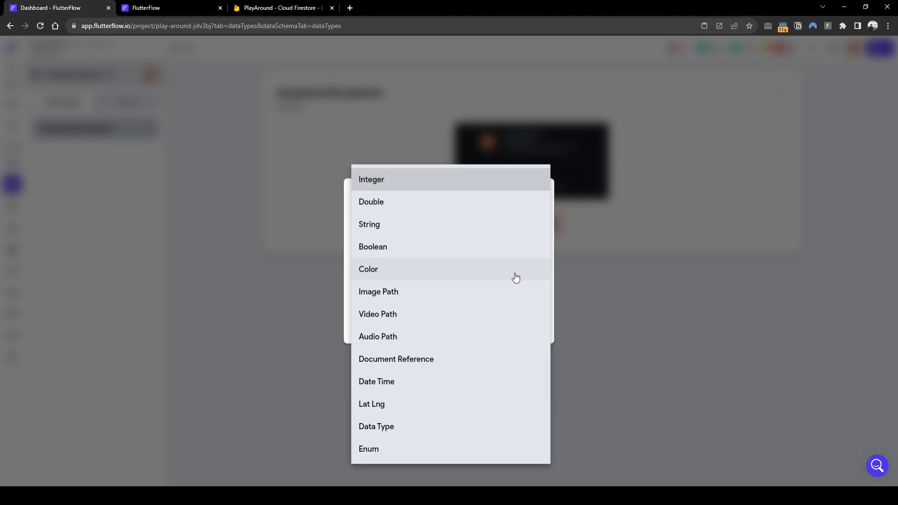
{"action": "left_click", "coordinate": [512, 370]}
{"action": "left_click", "coordinate": [495, 254]}
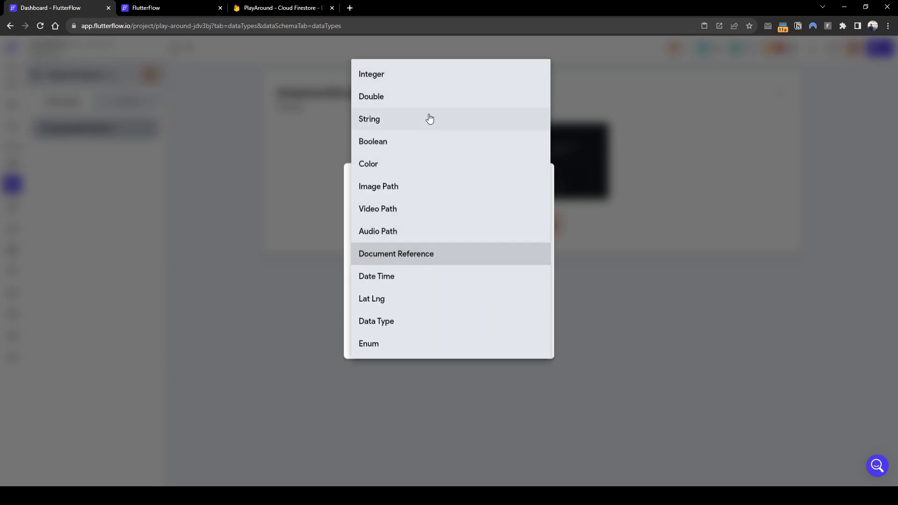
{"action": "left_click", "coordinate": [427, 119]}
{"action": "left_click", "coordinate": [520, 276]}
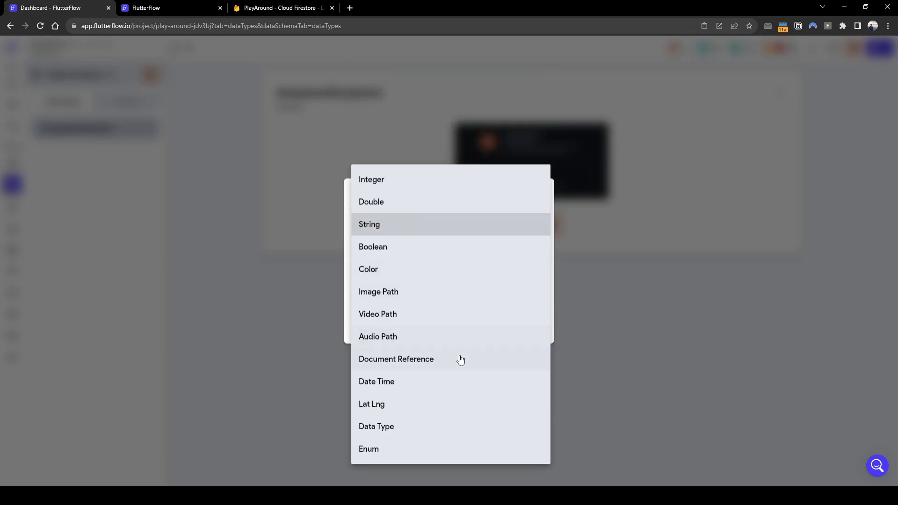
{"action": "left_click", "coordinate": [457, 359]}
{"action": "left_click", "coordinate": [516, 296]}
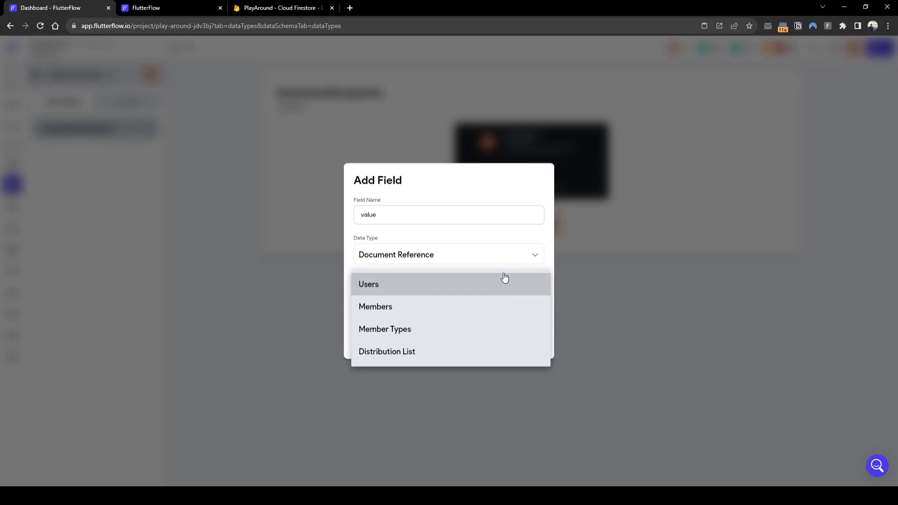
{"action": "left_click", "coordinate": [458, 261]}
{"action": "left_click", "coordinate": [468, 263]}
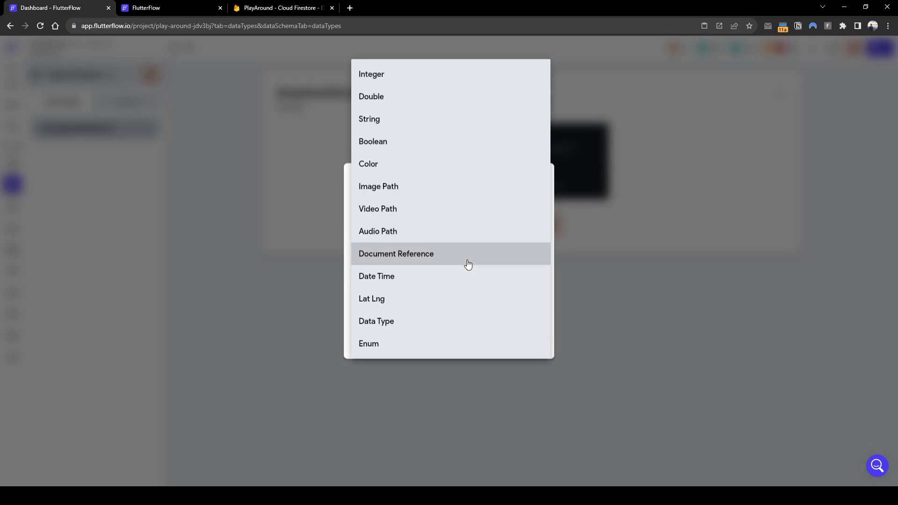
{"action": "left_click", "coordinate": [421, 103]}
Set the value field's data type to String and create the field
{"action": "left_click", "coordinate": [414, 271]}
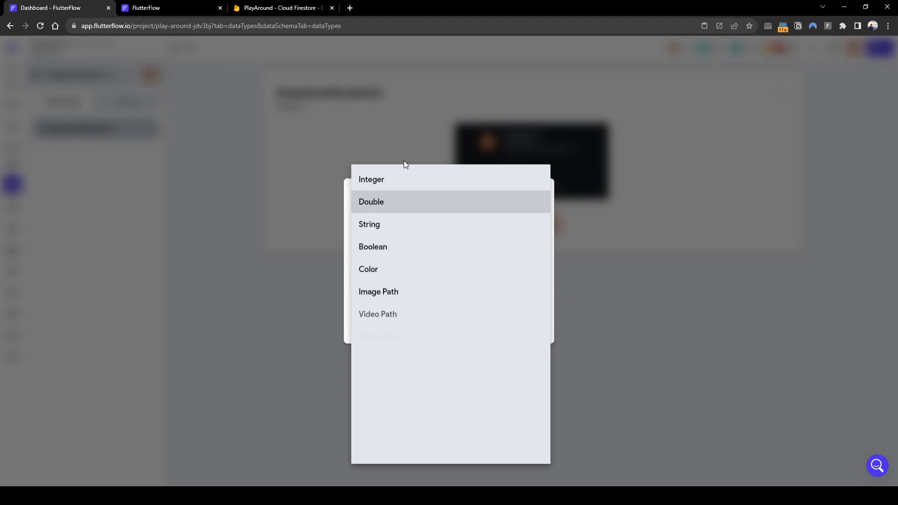
{"action": "left_click", "coordinate": [397, 226]}
{"action": "left_click", "coordinate": [527, 323]}
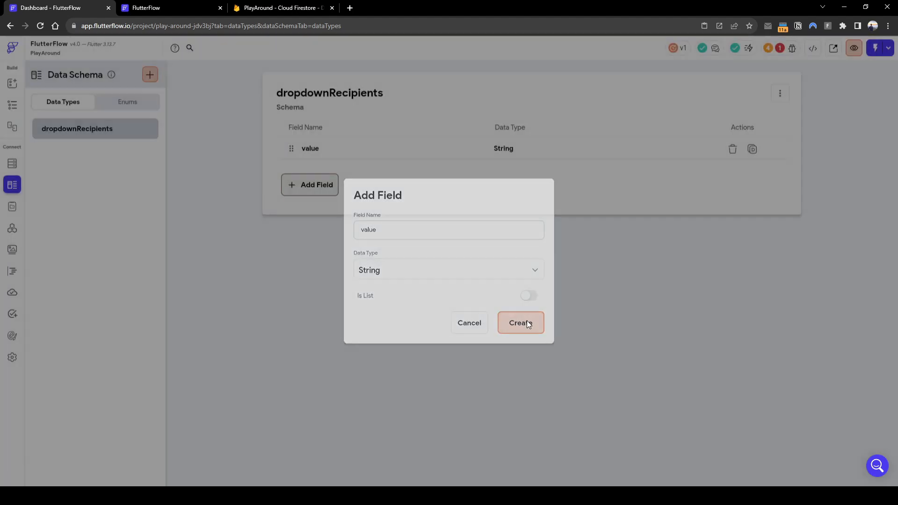
Add a String field named label to the dropdownRecipients data type
{"action": "left_click", "coordinate": [305, 190]}
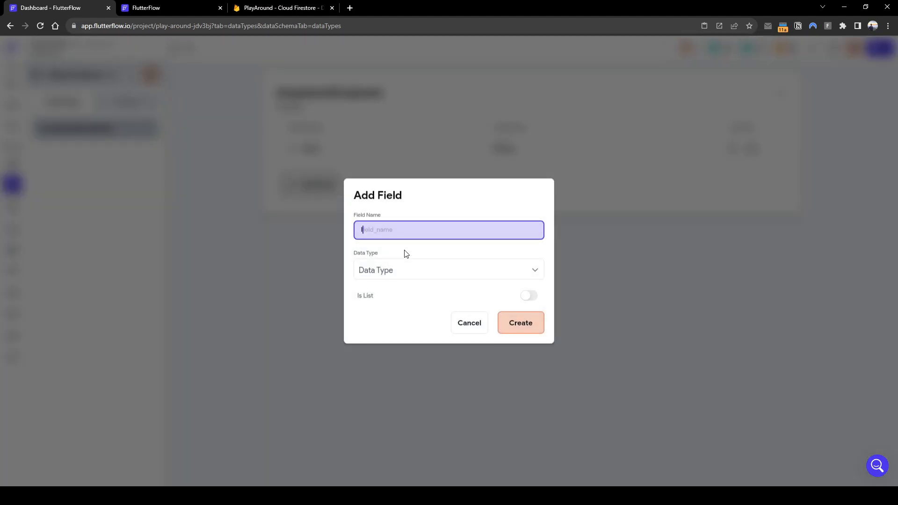
{"action": "type", "text": "label"}
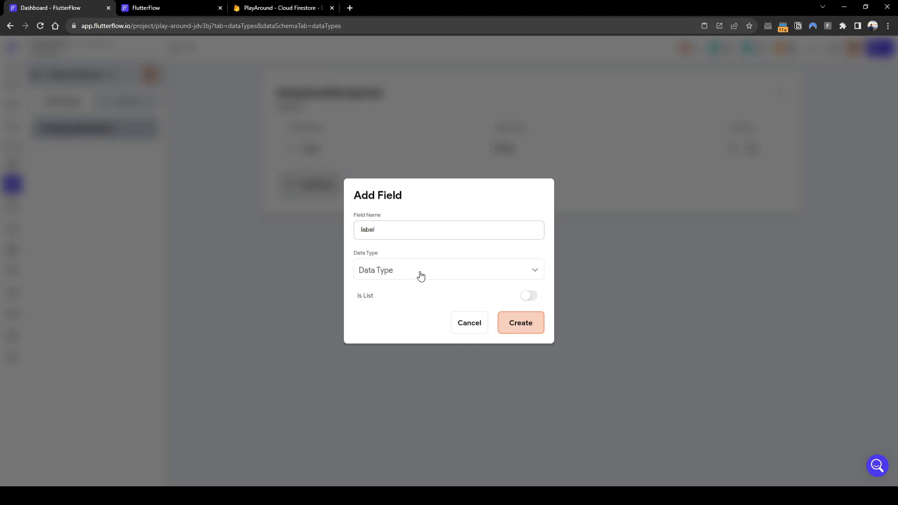
{"action": "left_click", "coordinate": [419, 271]}
{"action": "left_click", "coordinate": [423, 224]}
{"action": "left_click", "coordinate": [529, 327]}
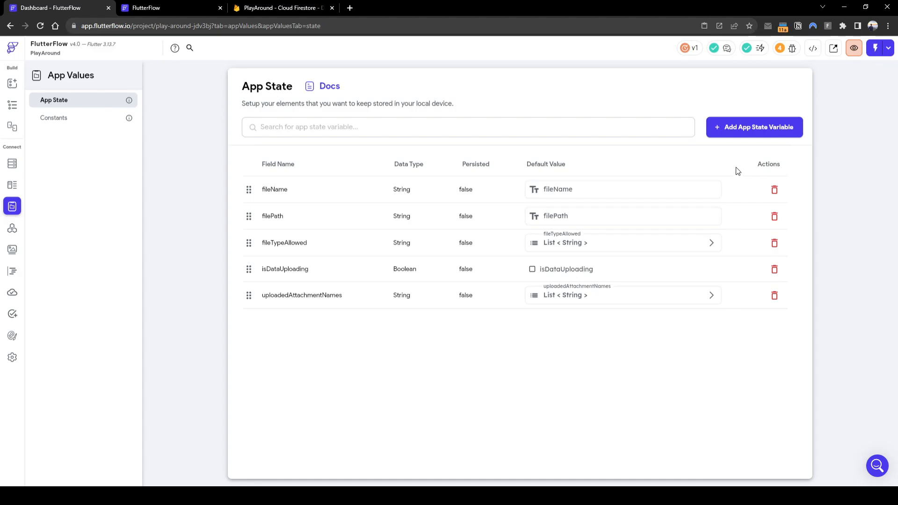
Create an app state variable named initialEmailDrop as a list of the Dropdown Recipients data type
{"action": "left_click", "coordinate": [766, 128]}
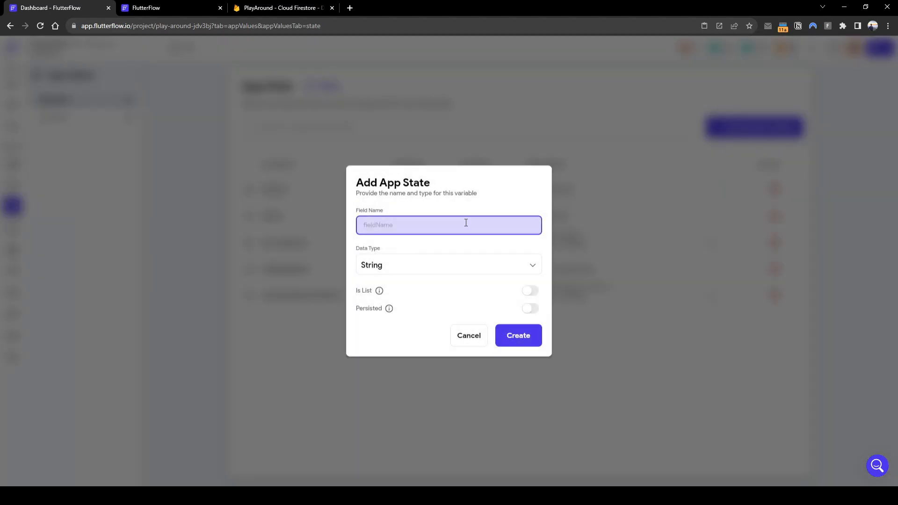
{"action": "type", "text": "initialEmailDrop"}
{"action": "left_click", "coordinate": [478, 267]}
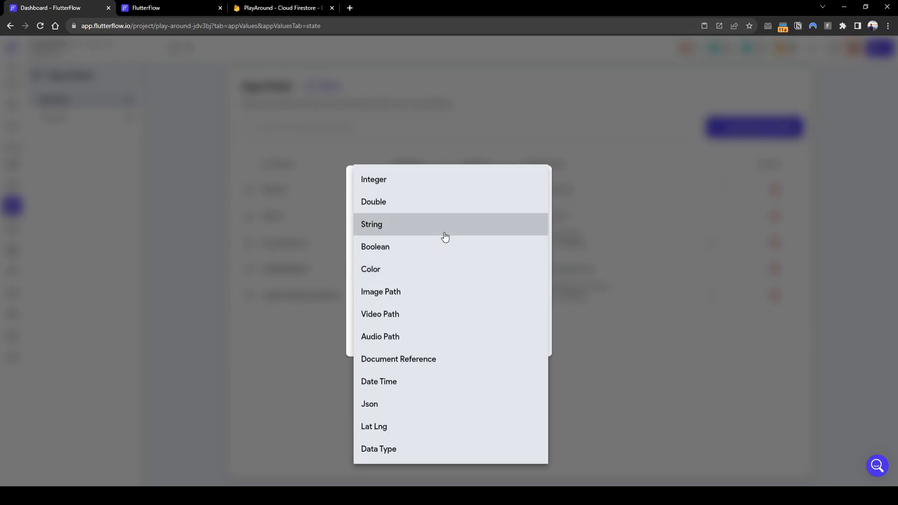
{"action": "left_click", "coordinate": [443, 450]}
{"action": "left_click", "coordinate": [411, 283]}
{"action": "left_click", "coordinate": [450, 276]}
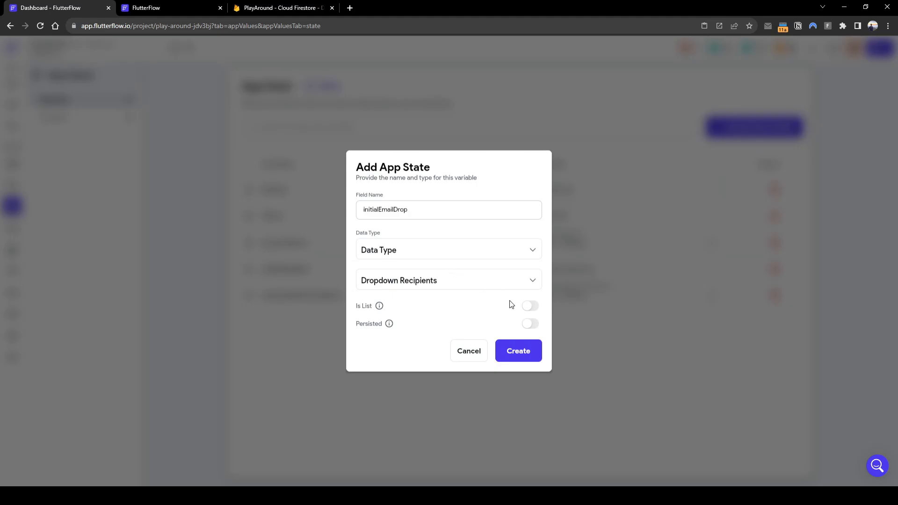
{"action": "left_click", "coordinate": [529, 307]}
{"action": "left_click", "coordinate": [517, 347]}
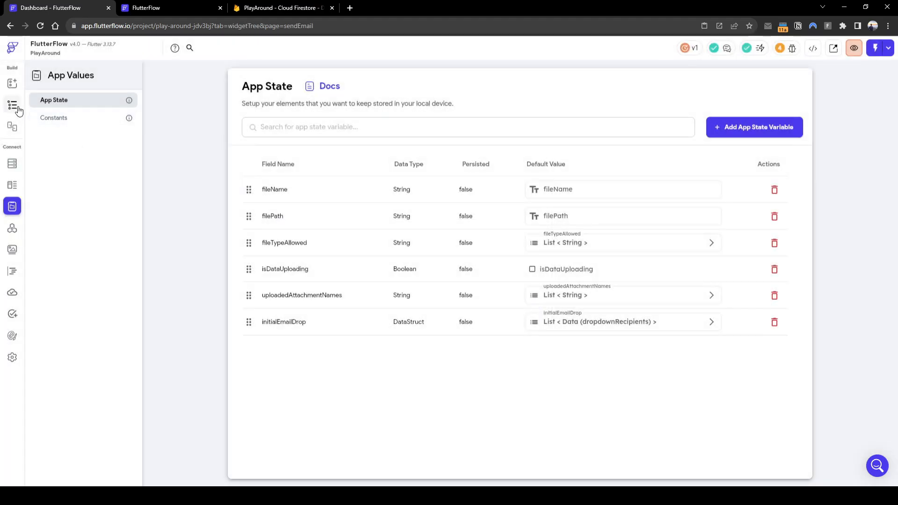
Return to the sendEmail page and inspect the recipient dropdown's option value and label settings
{"action": "left_click", "coordinate": [19, 111]}
{"action": "left_click", "coordinate": [421, 168]}
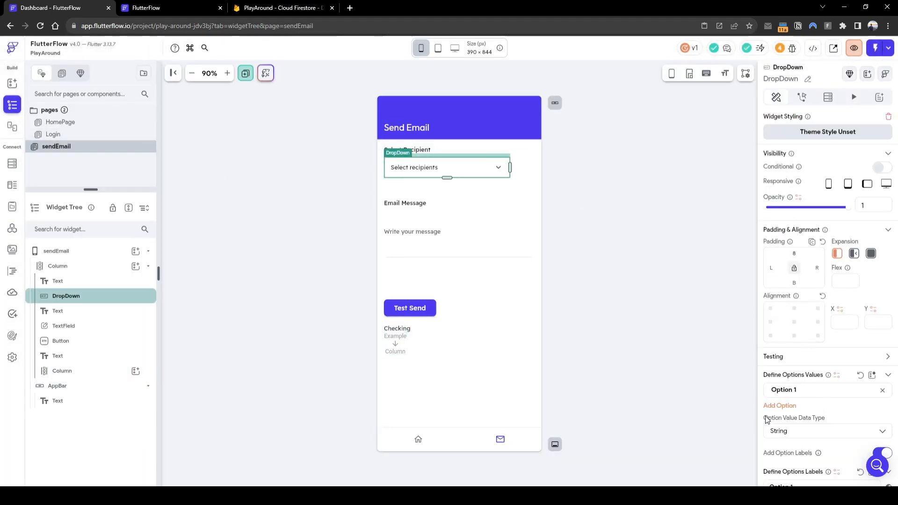
{"action": "left_click", "coordinate": [699, 416]}
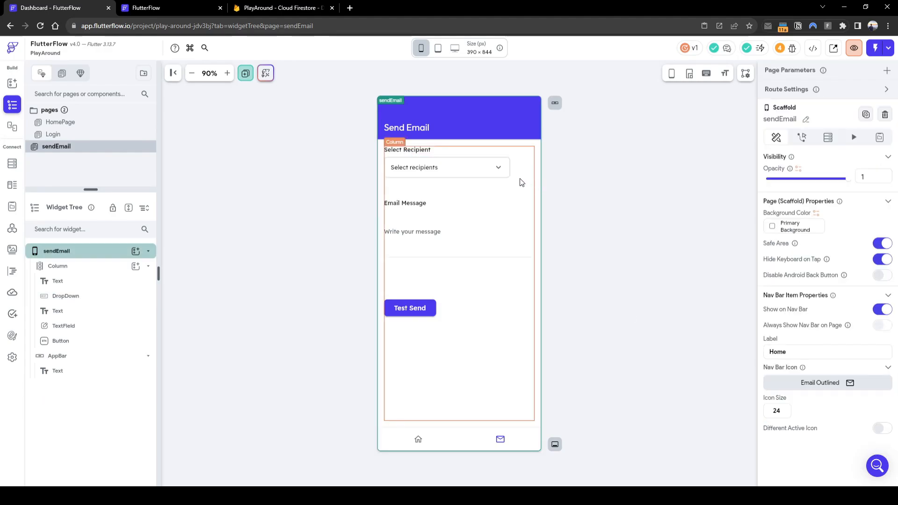
{"action": "left_click", "coordinate": [495, 169]}
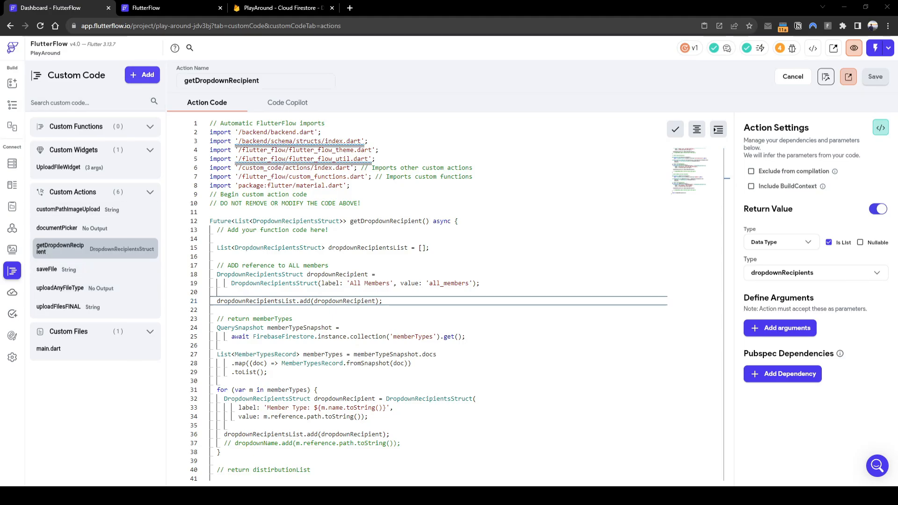
Examine the getDropdownRecipient custom action's list declaration, All Members entry and memberTypes query
{"action": "left_click", "coordinate": [142, 74]}
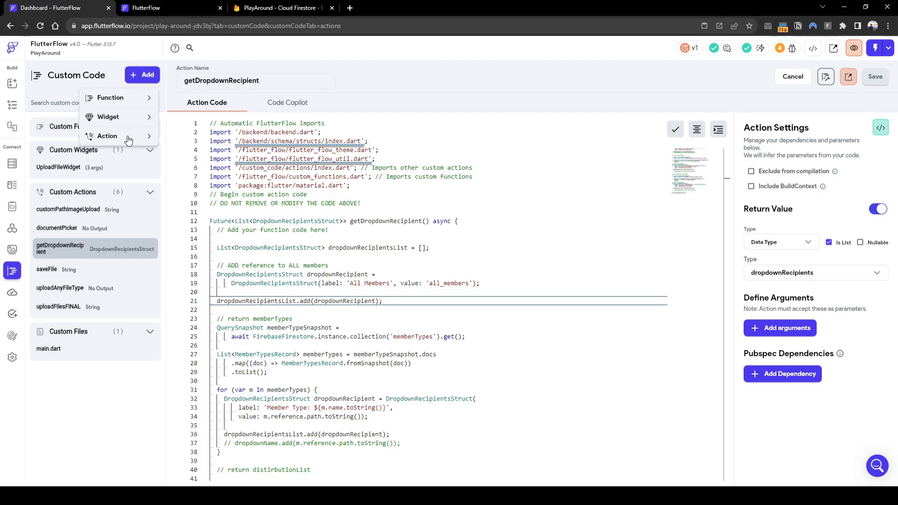
{"action": "left_click", "coordinate": [557, 283]}
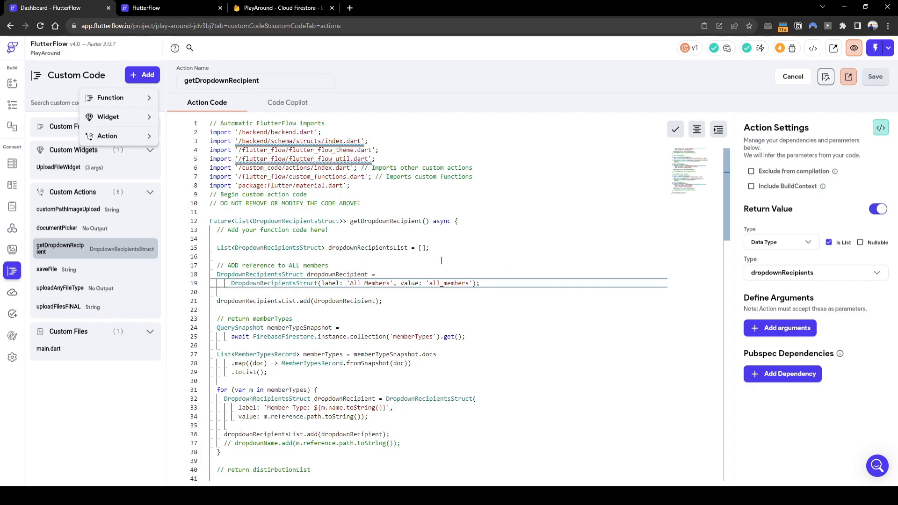
{"action": "left_click_drag", "start_coordinate": [446, 249], "coordinate": [211, 250]}
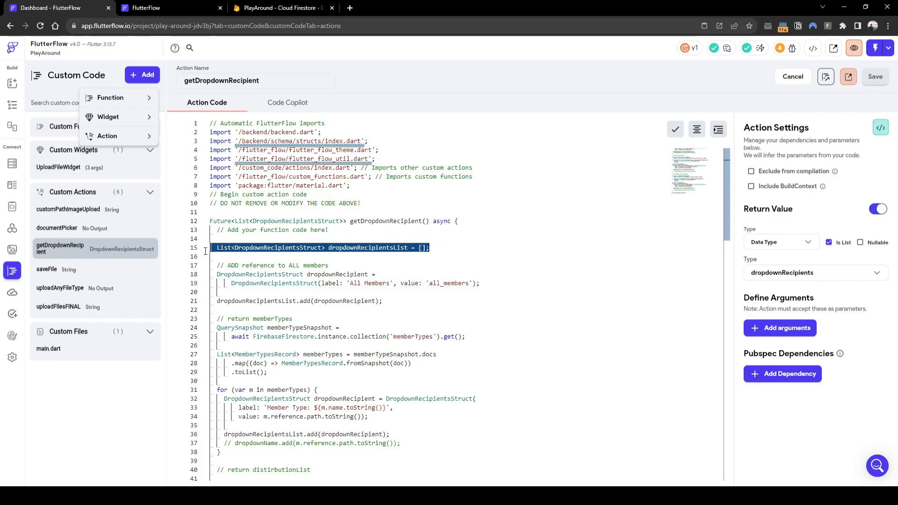
{"action": "left_click", "coordinate": [299, 258]}
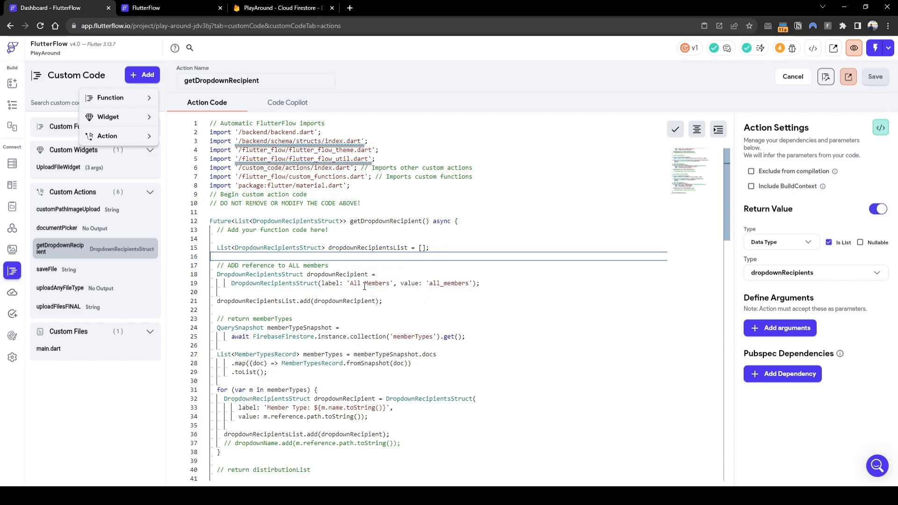
{"action": "left_click_drag", "start_coordinate": [348, 284], "coordinate": [396, 297]}
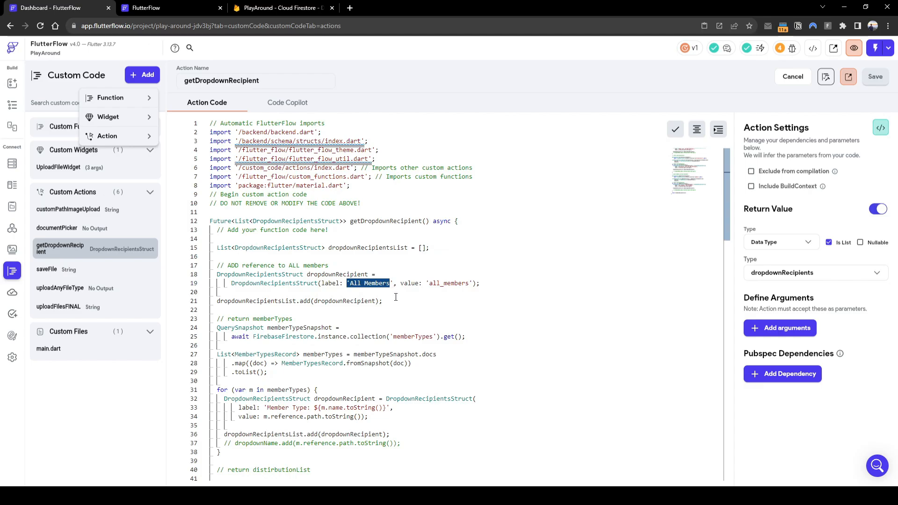
{"action": "key", "text": "shift+Left"}
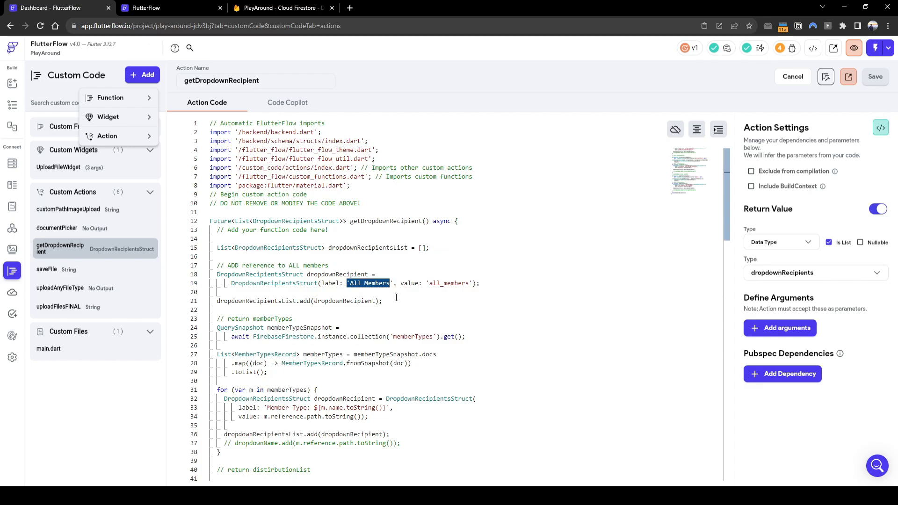
{"action": "scroll", "coordinate": [397, 298], "scroll_direction": "down", "scroll_amount": 2}
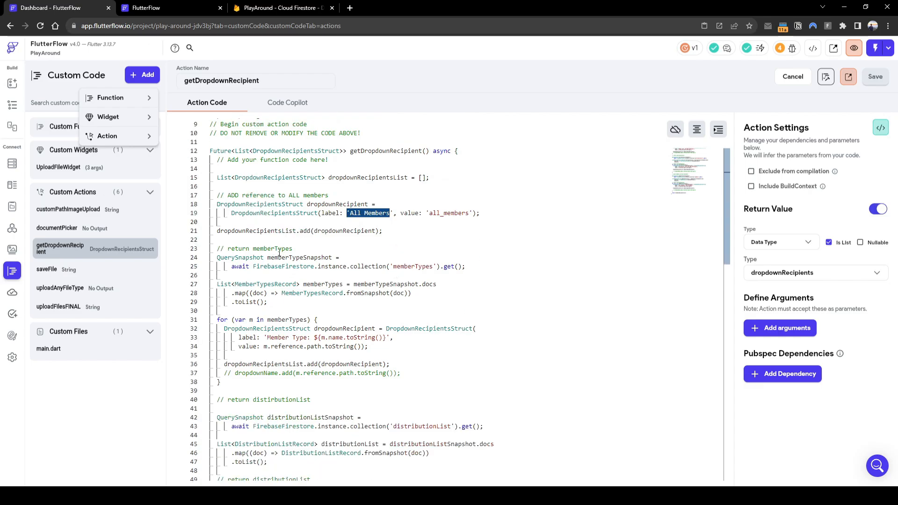
{"action": "key", "text": "shift+Right"}
{"action": "key", "text": "shift+Right"}
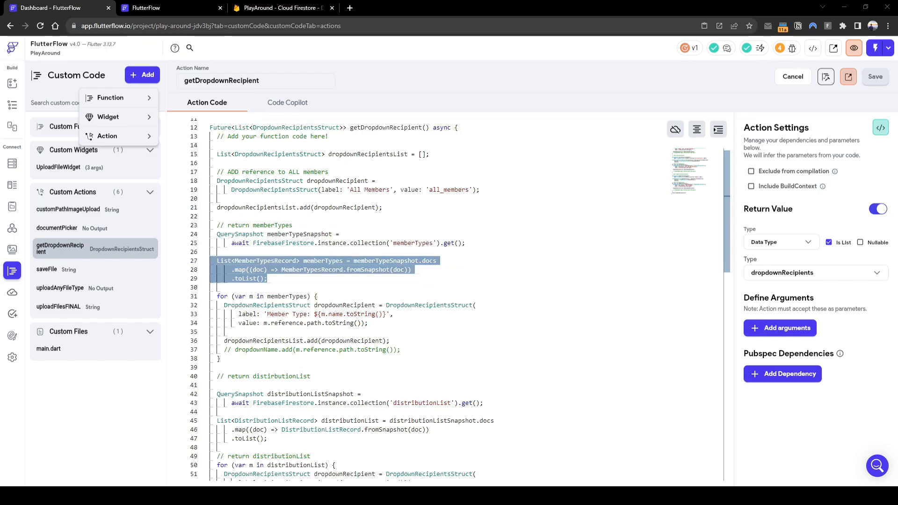
{"action": "left_click", "coordinate": [331, 305]}
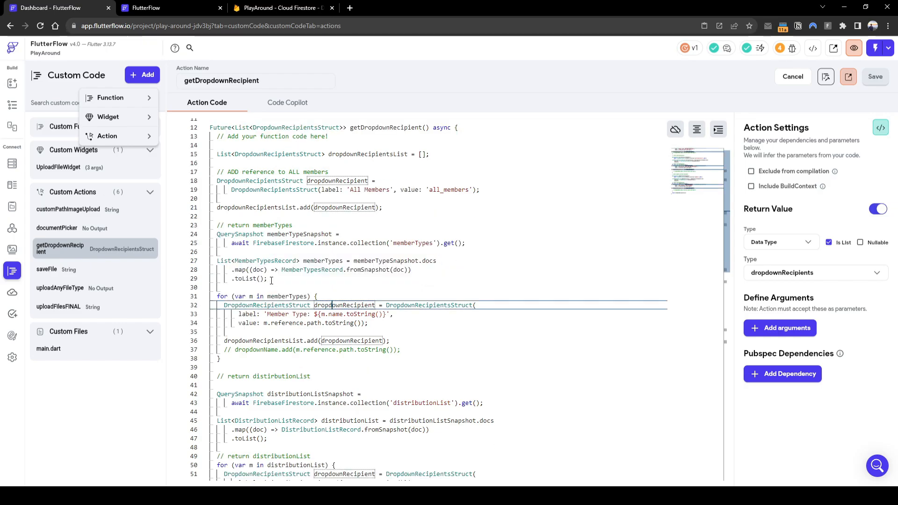
{"action": "left_click_drag", "start_coordinate": [272, 279], "coordinate": [179, 261]}
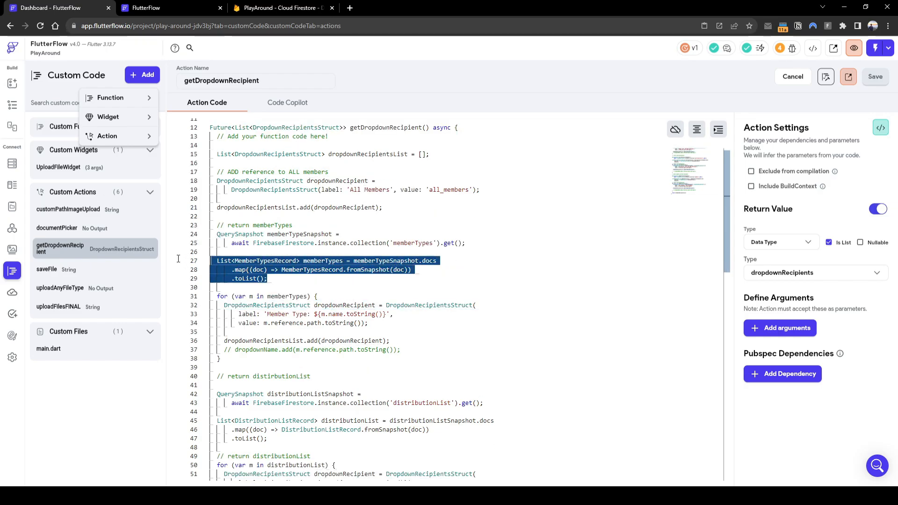
{"action": "left_click", "coordinate": [353, 288]}
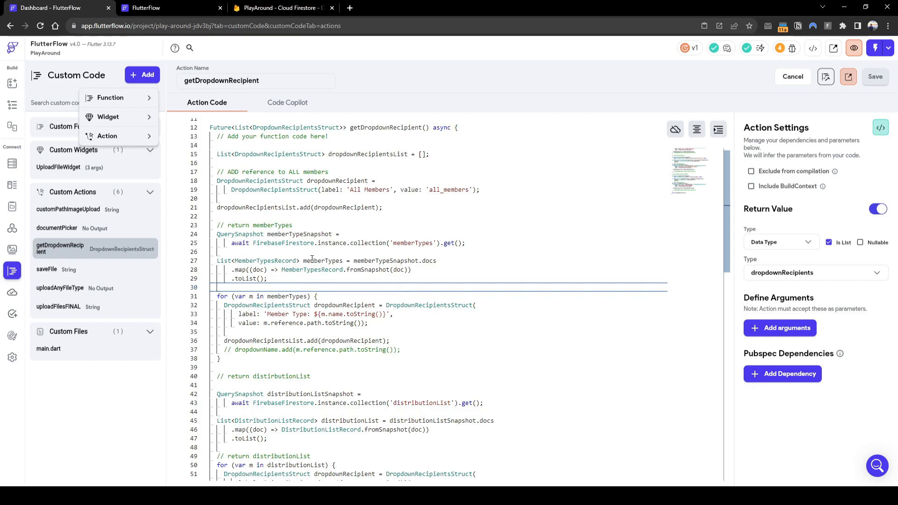
Examine how the memberTypes loop builds each recipient's label and its reference path value
{"action": "scroll", "coordinate": [468, 273], "scroll_direction": "down", "scroll_amount": 1}
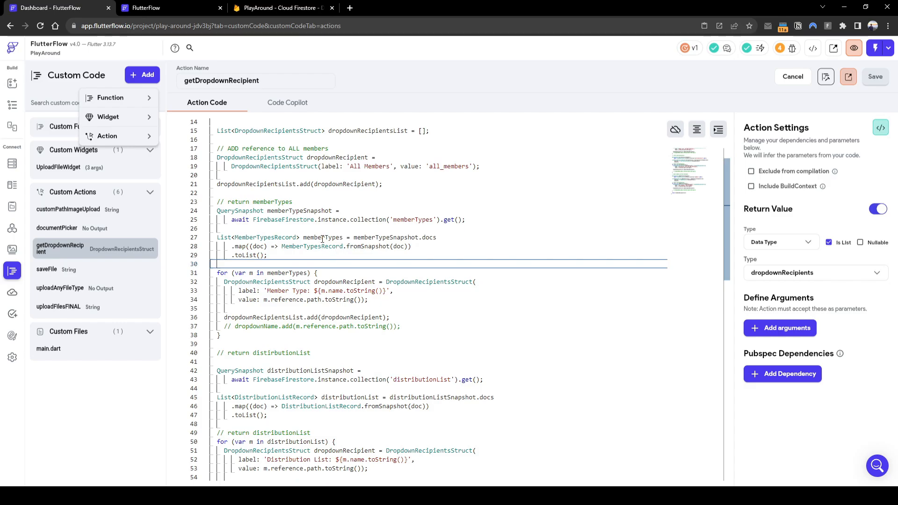
{"action": "double_click", "coordinate": [287, 274]}
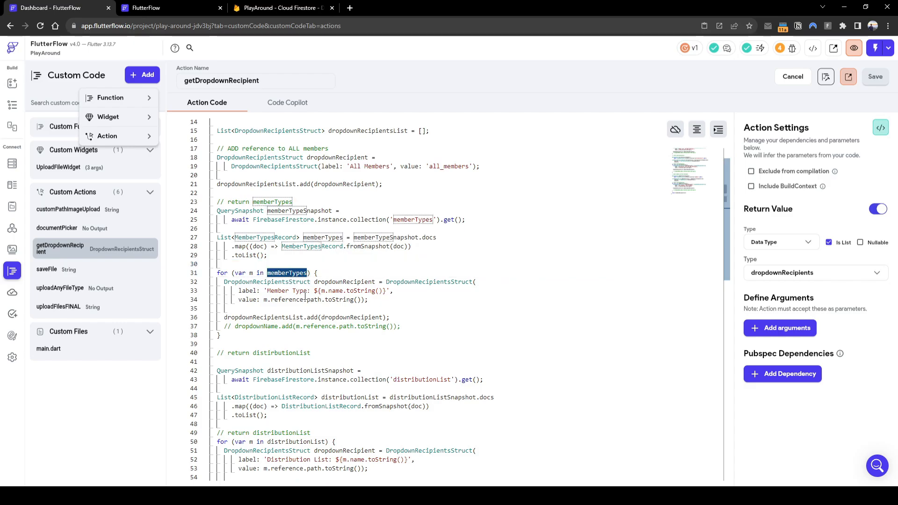
{"action": "scroll", "coordinate": [379, 203], "scroll_direction": "up", "scroll_amount": 1}
{"action": "scroll", "coordinate": [360, 304], "scroll_direction": "down", "scroll_amount": 1}
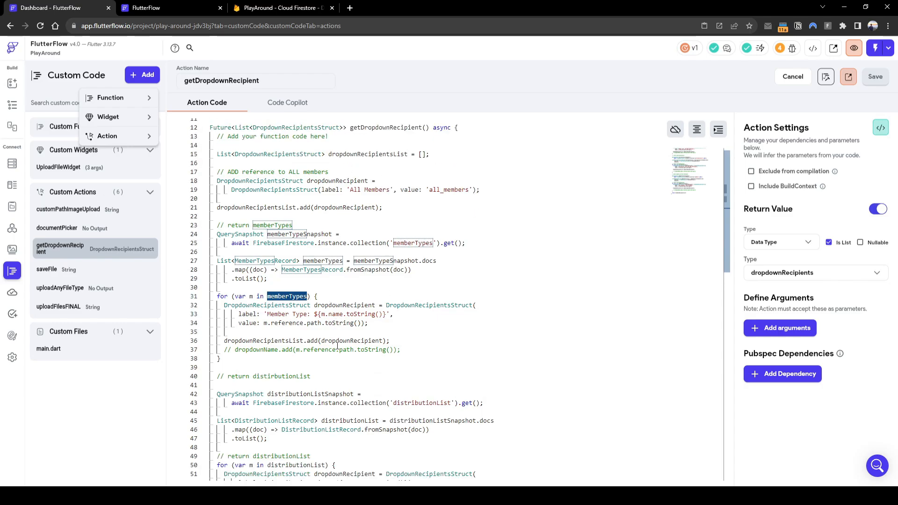
{"action": "left_click_drag", "start_coordinate": [307, 314], "coordinate": [267, 317]}
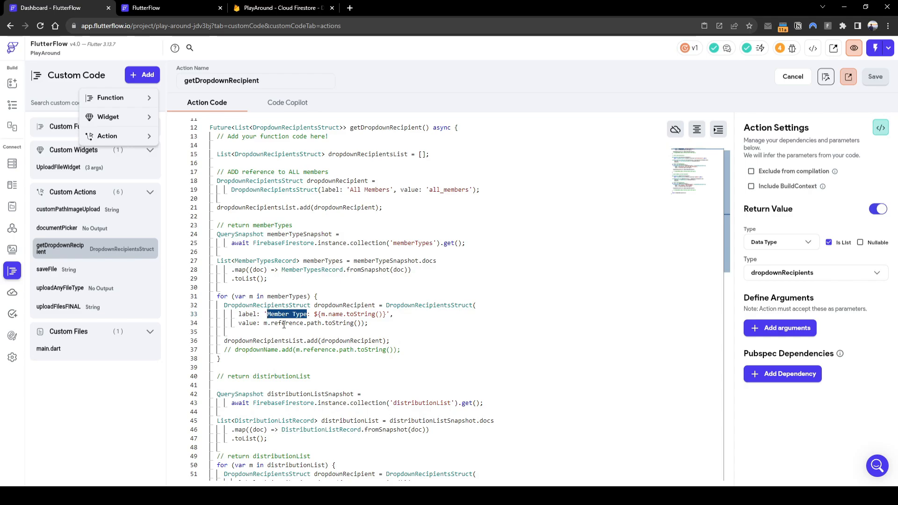
{"action": "left_click", "coordinate": [284, 324]}
{"action": "left_click_drag", "start_coordinate": [368, 323], "coordinate": [273, 323]}
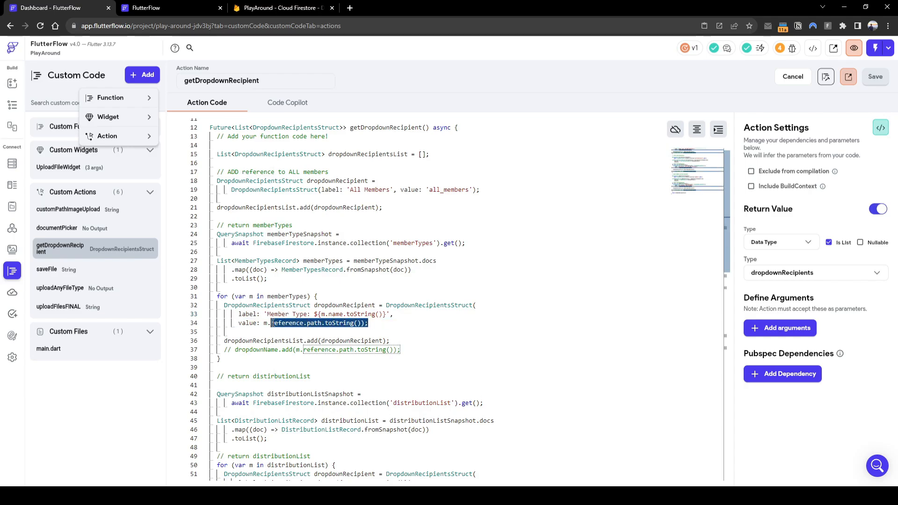
{"action": "double_click", "coordinate": [320, 324]}
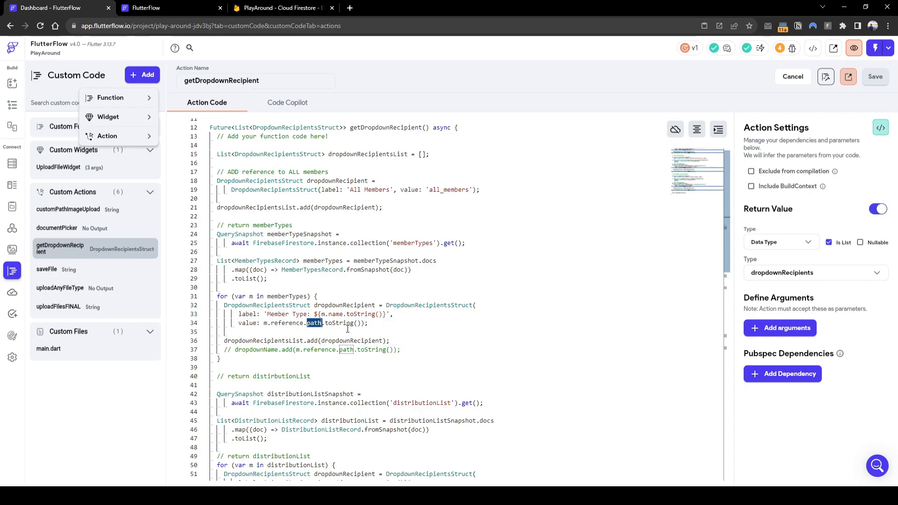
{"action": "left_click", "coordinate": [382, 325]}
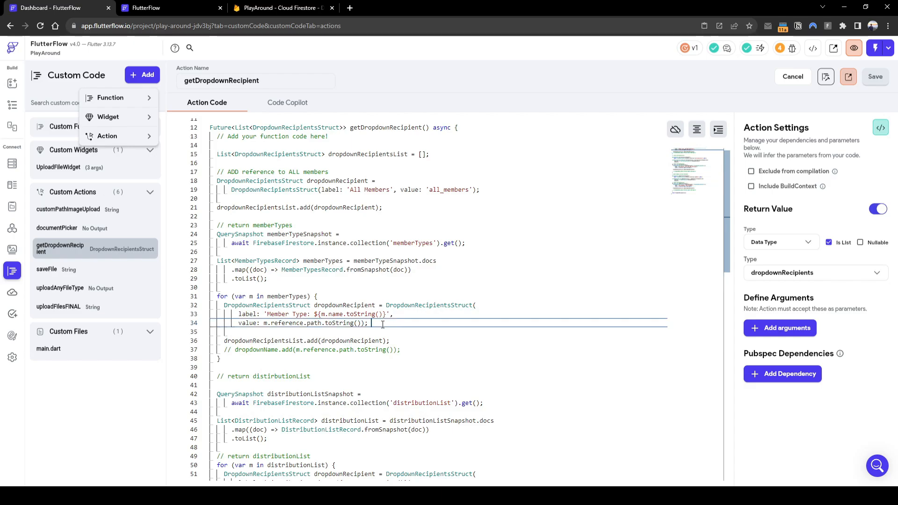
{"action": "type", "text": "//"}
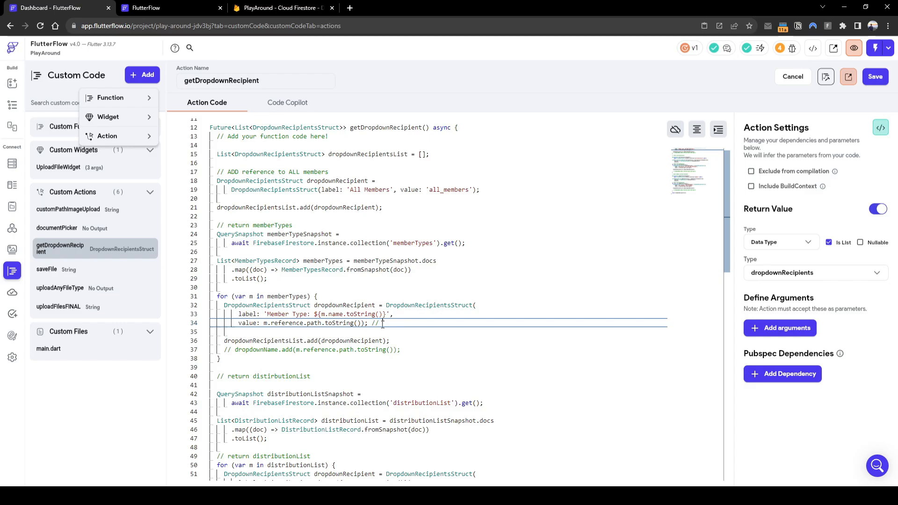
{"action": "type", "text": " memberTypes/unique"}
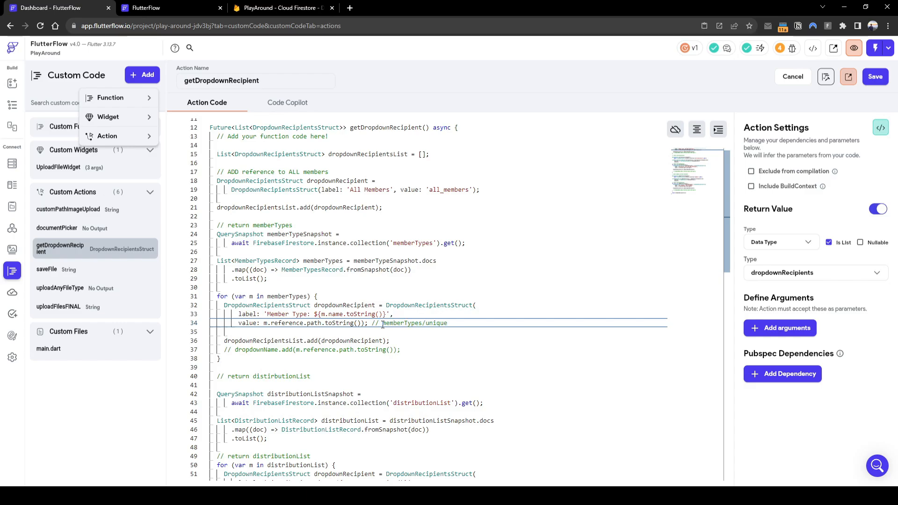
{"action": "type", "text": " ID"}
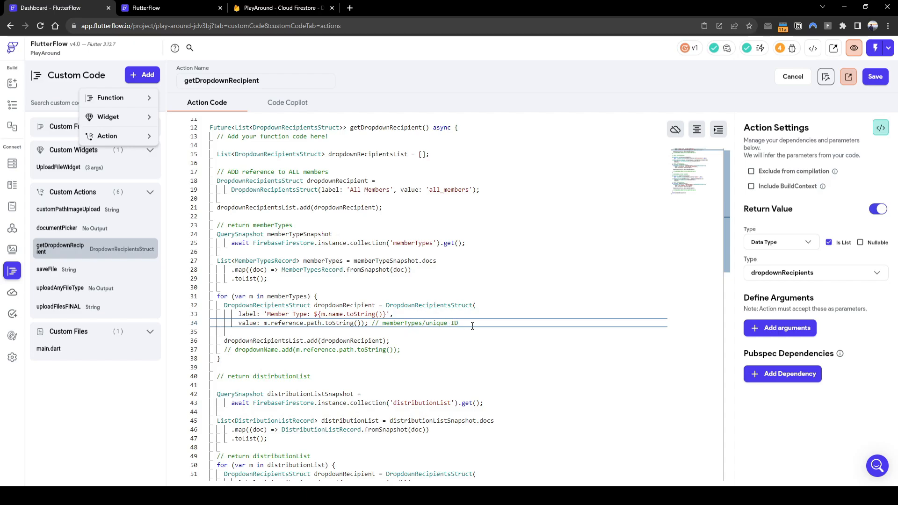
{"action": "mouse_move", "coordinate": [371, 324]}
{"action": "left_mouse_down"}
{"action": "mouse_move", "coordinate": [453, 325]}
{"action": "mouse_move", "coordinate": [373, 326]}
{"action": "left_mouse_up"}
{"action": "left_click", "coordinate": [376, 323]}
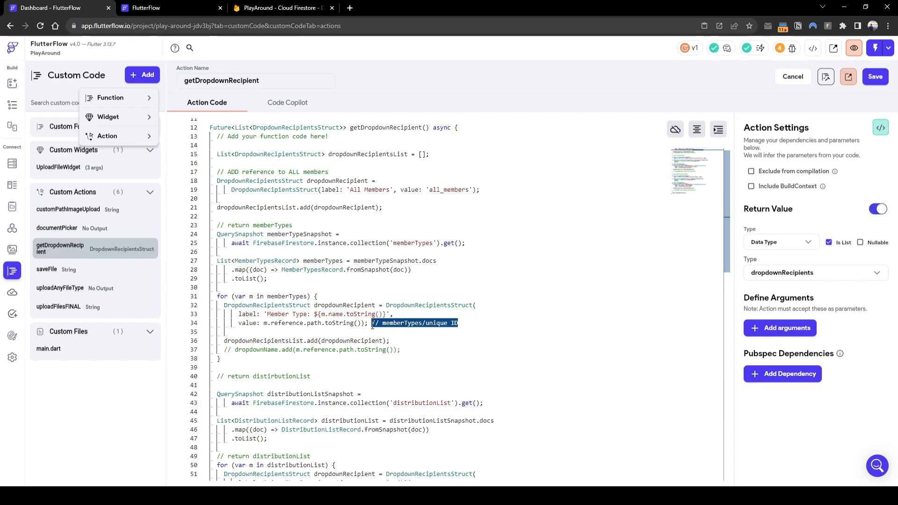
{"action": "key", "text": "BackSpace"}
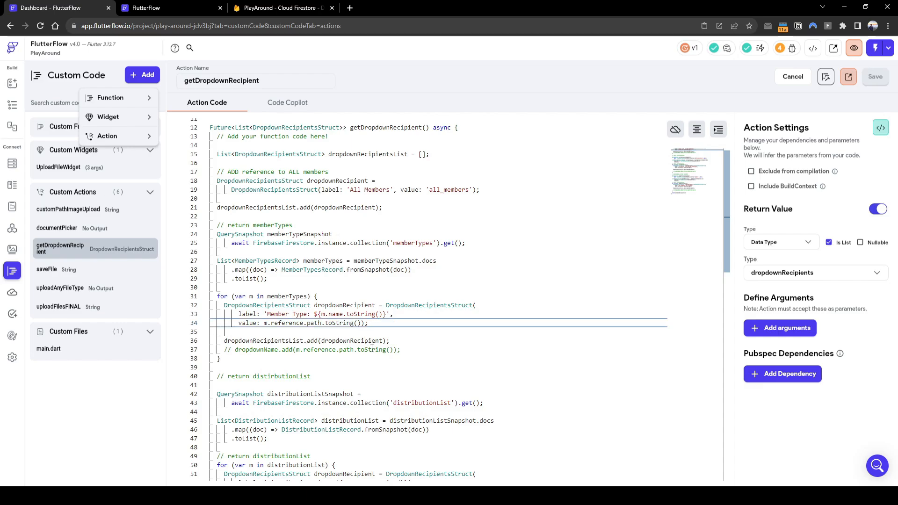
Examine the custom action's distributionList query and loop, and view the distributionList collection in the Firestore Data Manager
{"action": "scroll", "coordinate": [285, 348], "scroll_direction": "down", "scroll_amount": 1}
{"action": "scroll", "coordinate": [286, 332], "scroll_direction": "down", "scroll_amount": 2}
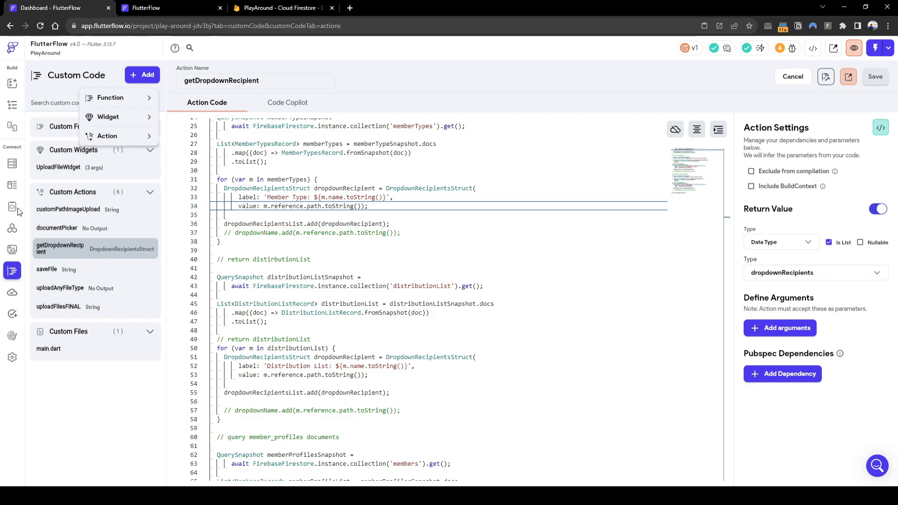
{"action": "left_click", "coordinate": [179, 10]}
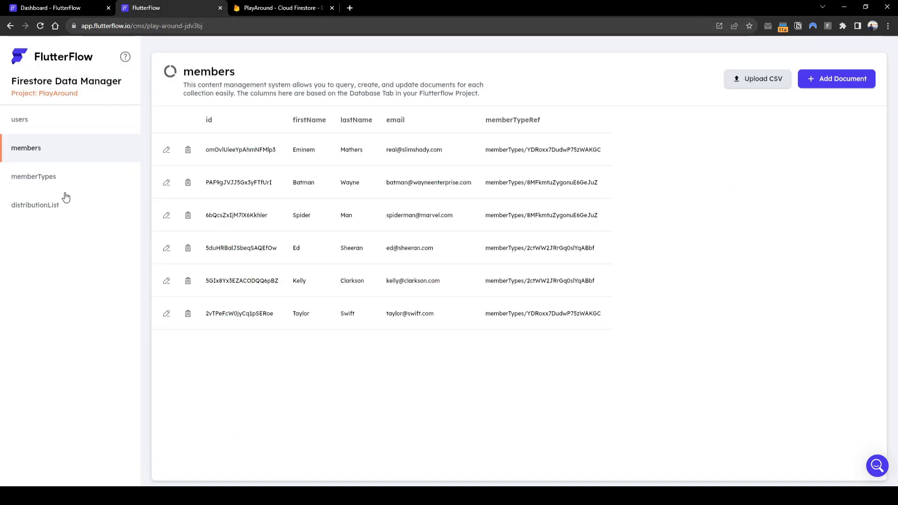
{"action": "left_click", "coordinate": [57, 180]}
{"action": "left_click", "coordinate": [100, 202]}
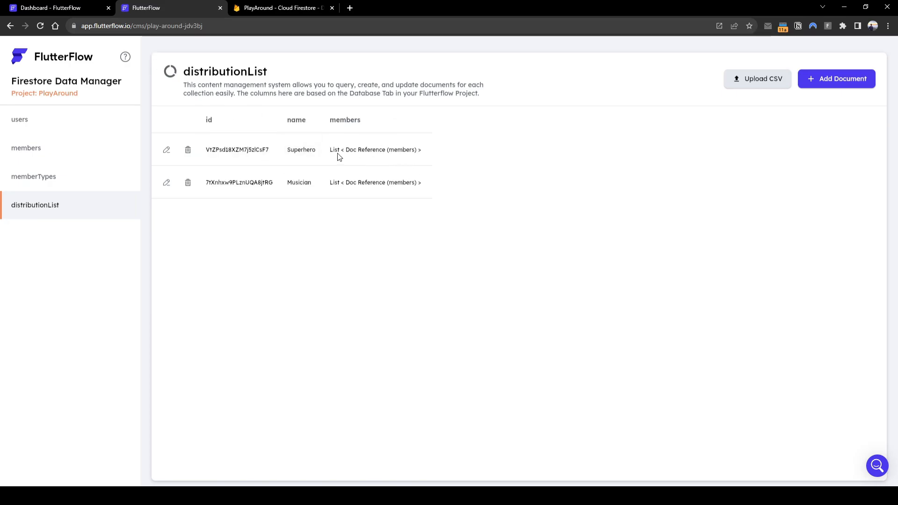
Compare the distributionList loop's label and reference path value with the name and id of the Superhero document
{"action": "left_click", "coordinate": [76, 8]}
{"action": "scroll", "coordinate": [344, 333], "scroll_direction": "down", "scroll_amount": 3}
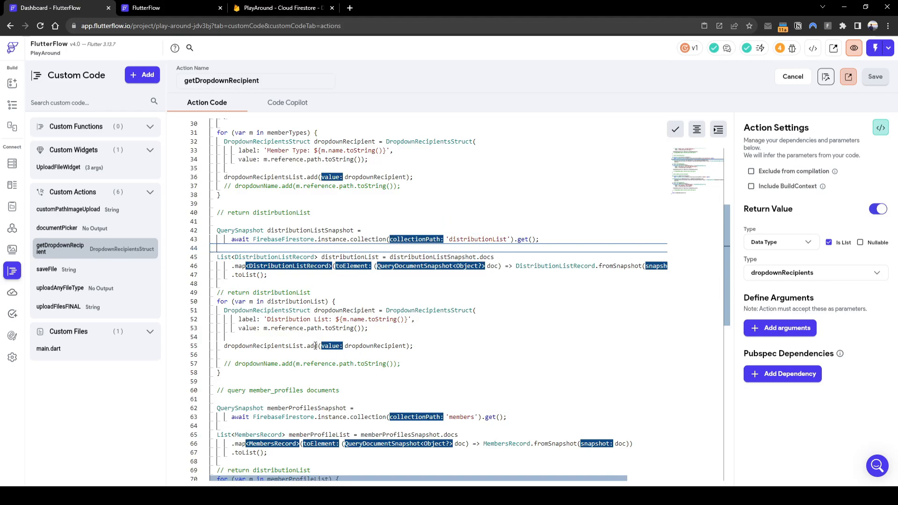
{"action": "left_click", "coordinate": [171, 5]}
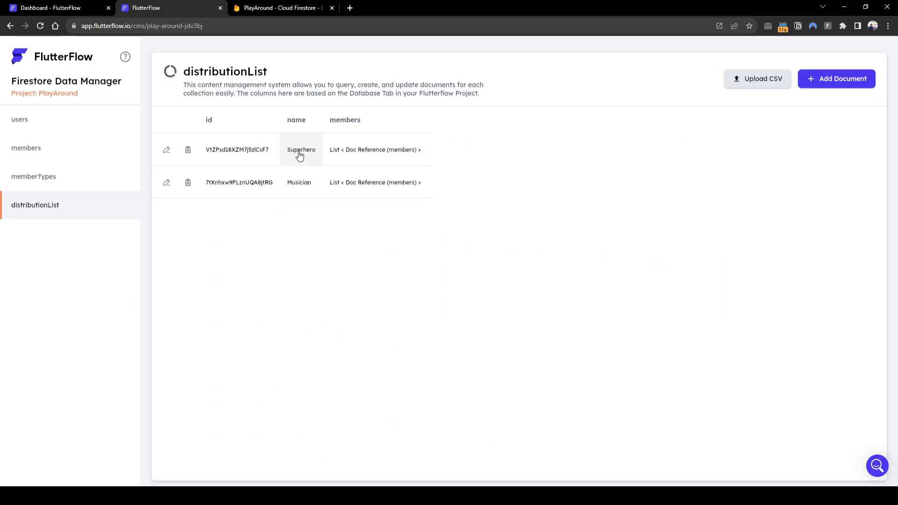
{"action": "left_click", "coordinate": [70, 6]}
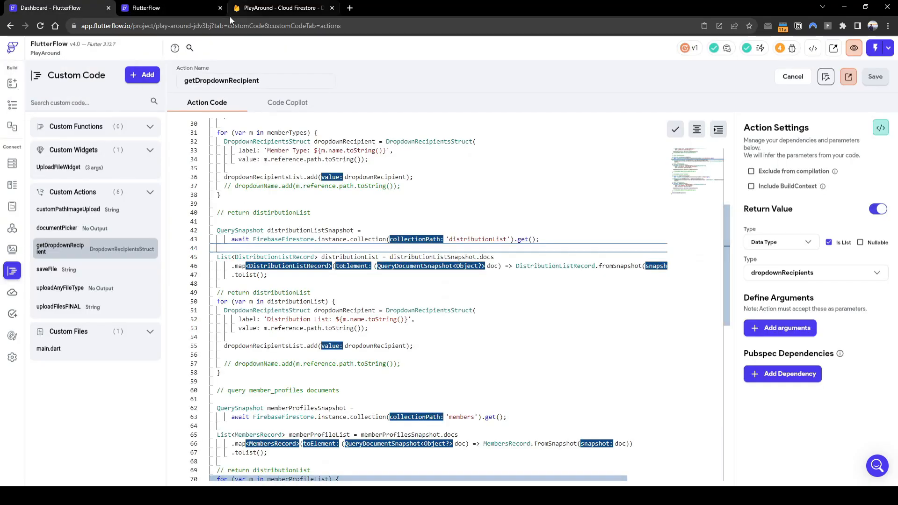
{"action": "left_click", "coordinate": [184, 7]}
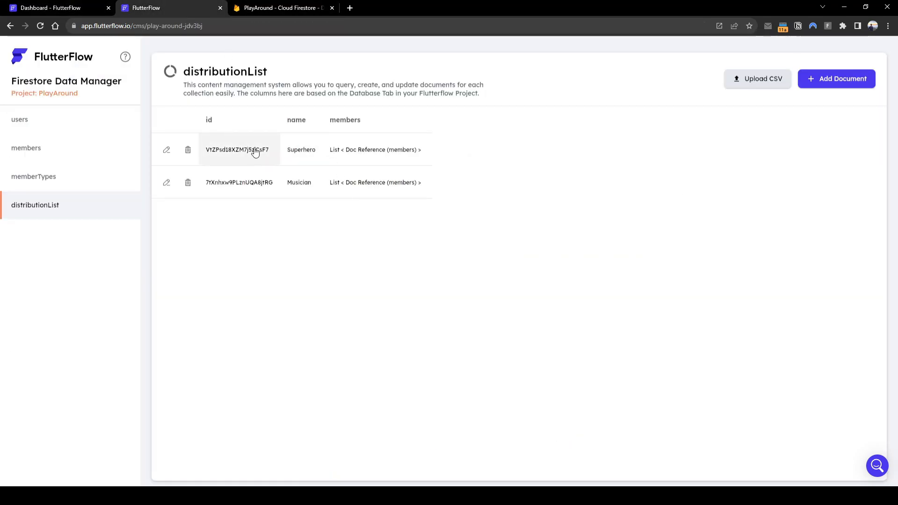
{"action": "left_click", "coordinate": [70, 7]}
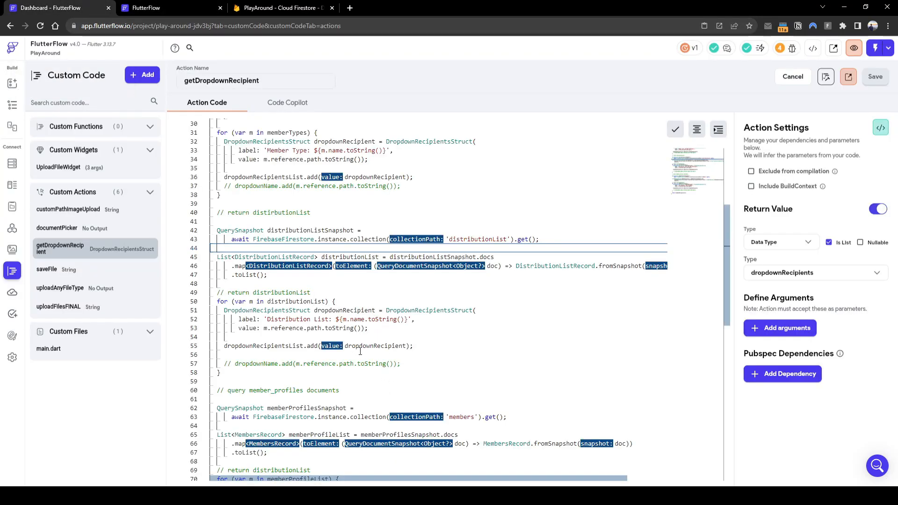
Examine the custom action's members query, its last-name, first-name label and return statement, and compare them with the members collection
{"action": "scroll", "coordinate": [356, 335], "scroll_direction": "down", "scroll_amount": 1}
{"action": "scroll", "coordinate": [308, 281], "scroll_direction": "down", "scroll_amount": 2}
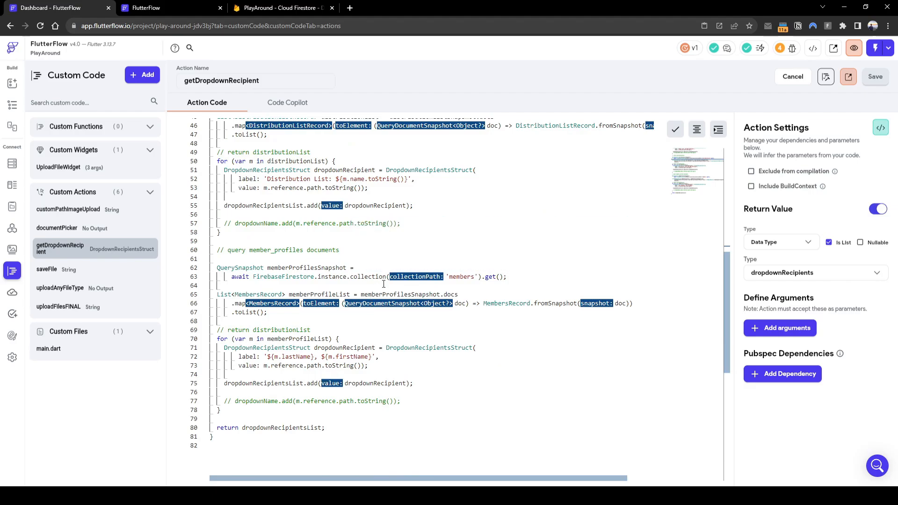
{"action": "left_click", "coordinate": [496, 277]}
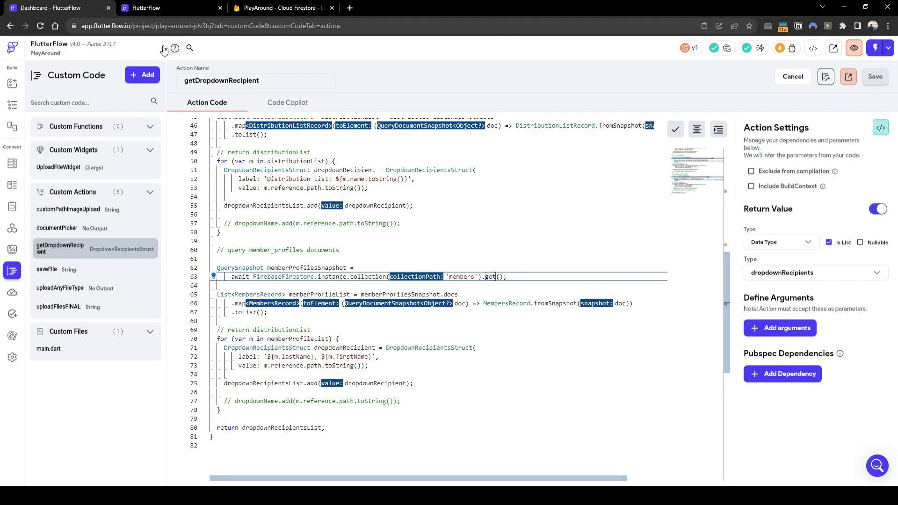
{"action": "left_click", "coordinate": [188, 7]}
{"action": "left_click", "coordinate": [77, 148]}
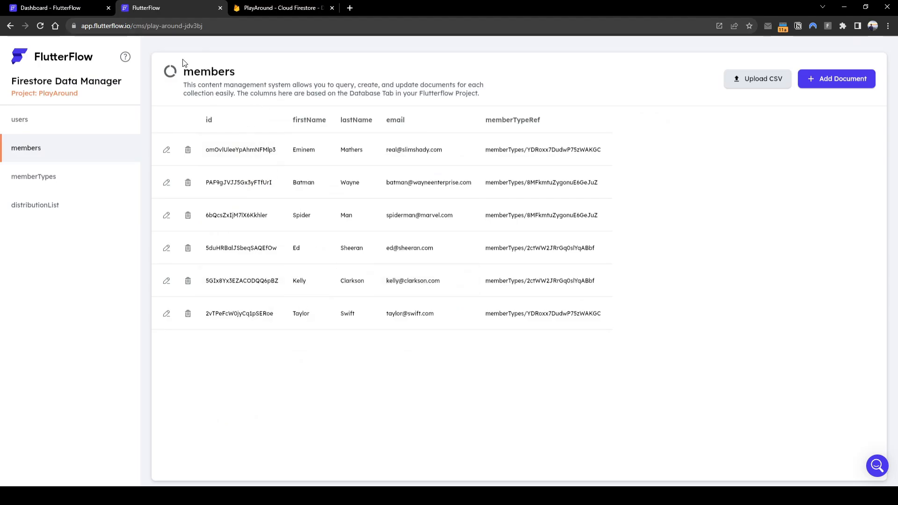
{"action": "left_click", "coordinate": [74, 8]}
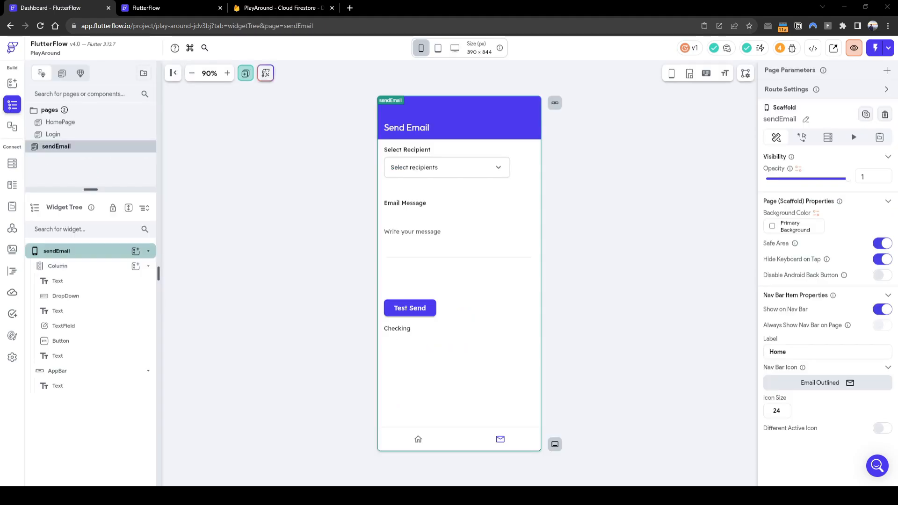
Add an On Page Load action to the sendEmail page that runs getDropdownRecipient and outputs to dropdownRecipientOutput
{"action": "left_click", "coordinate": [597, 300]}
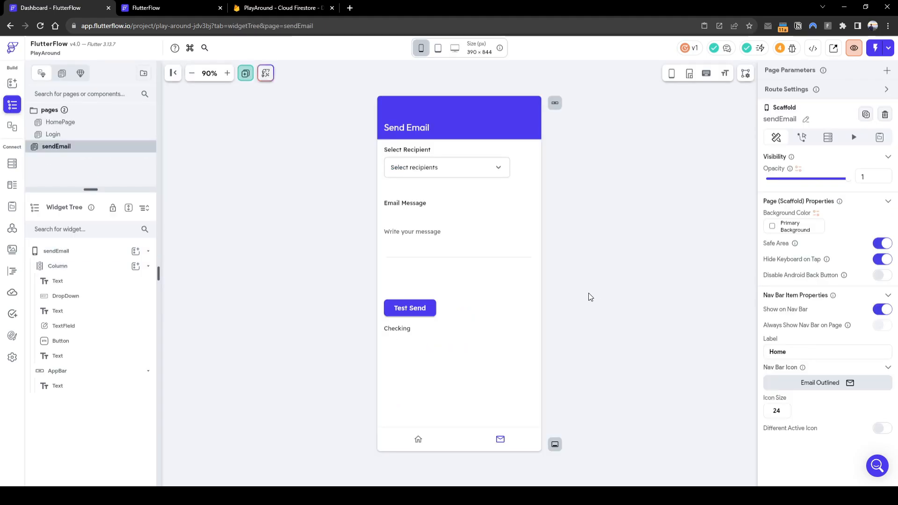
{"action": "left_click", "coordinate": [538, 325]}
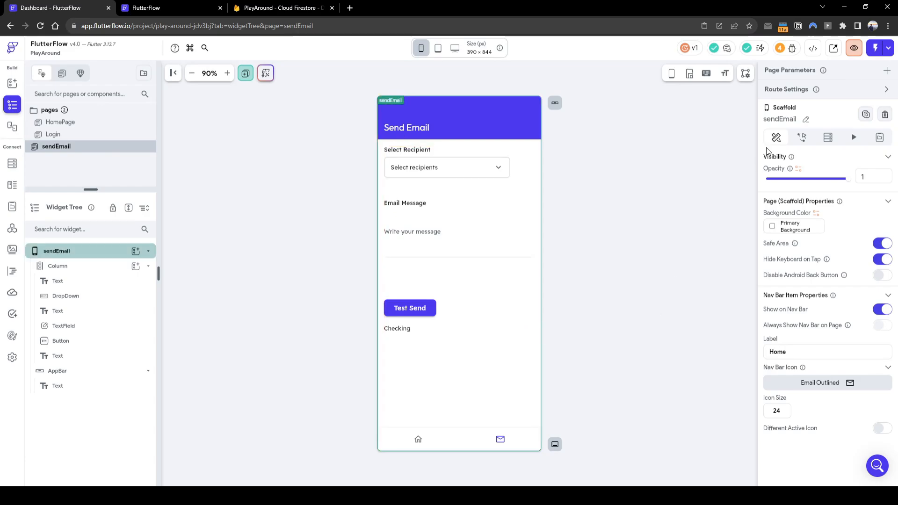
{"action": "left_click", "coordinate": [802, 137]}
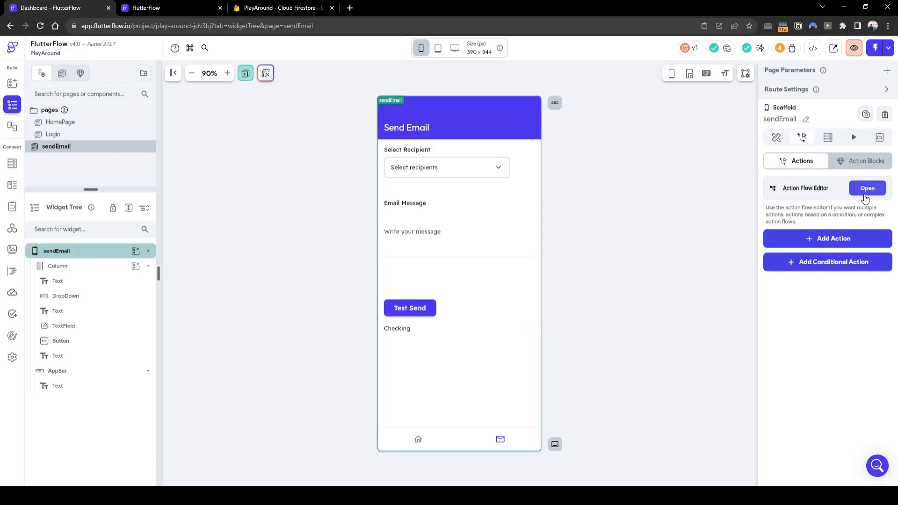
{"action": "left_click", "coordinate": [867, 189]}
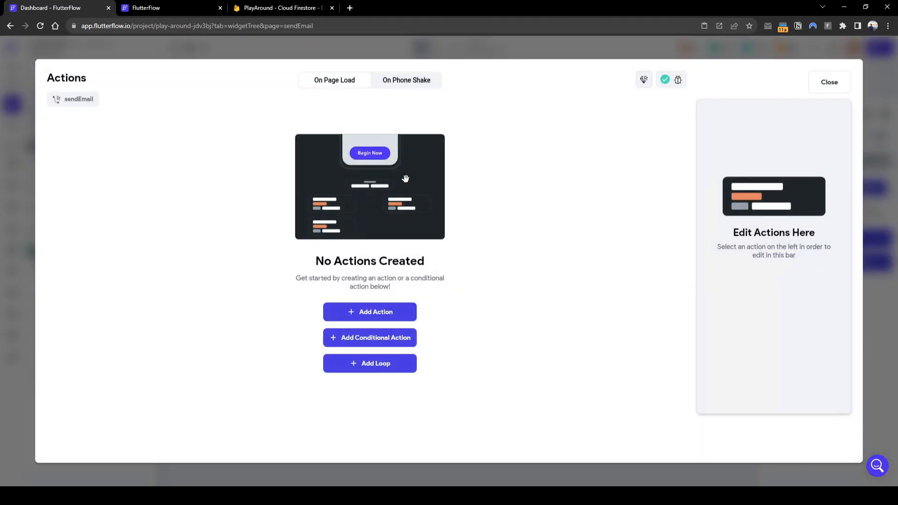
{"action": "left_click", "coordinate": [398, 311]}
{"action": "left_click", "coordinate": [752, 179]}
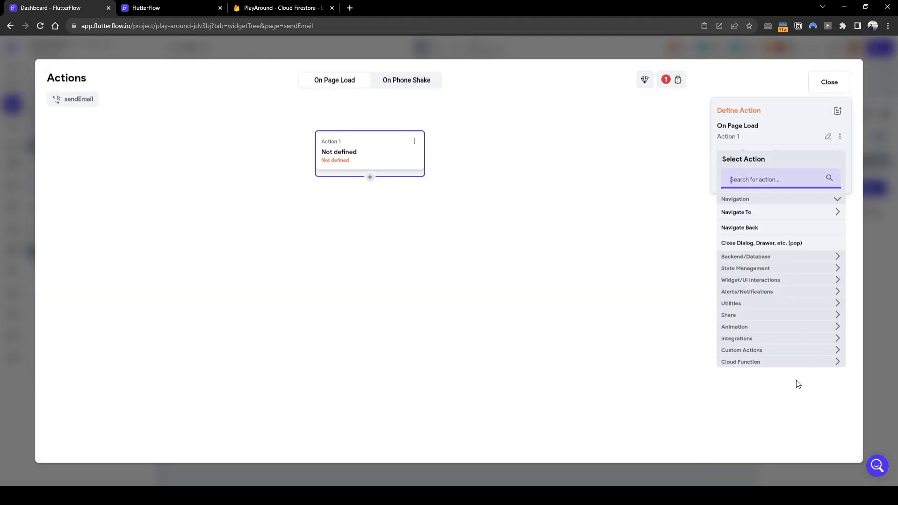
{"action": "left_click", "coordinate": [800, 352]}
{"action": "scroll", "coordinate": [791, 374], "scroll_direction": "down", "scroll_amount": 1}
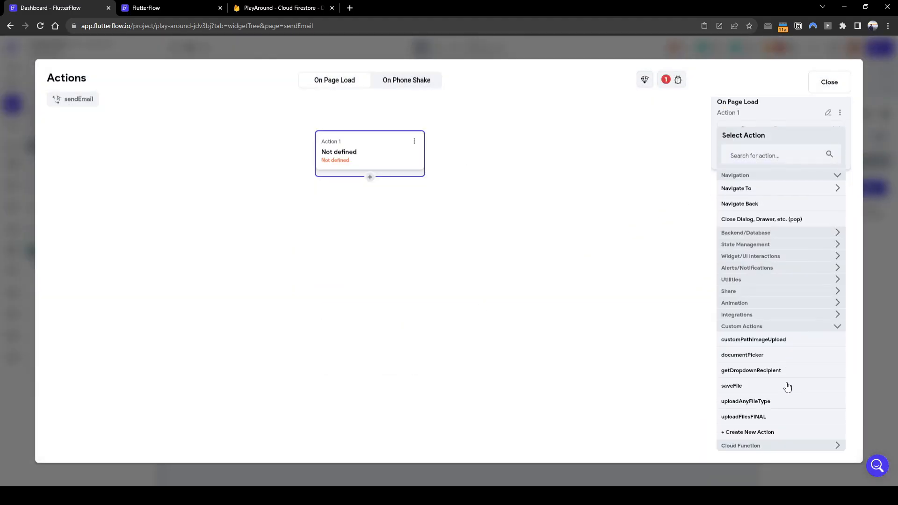
{"action": "left_click", "coordinate": [746, 372]}
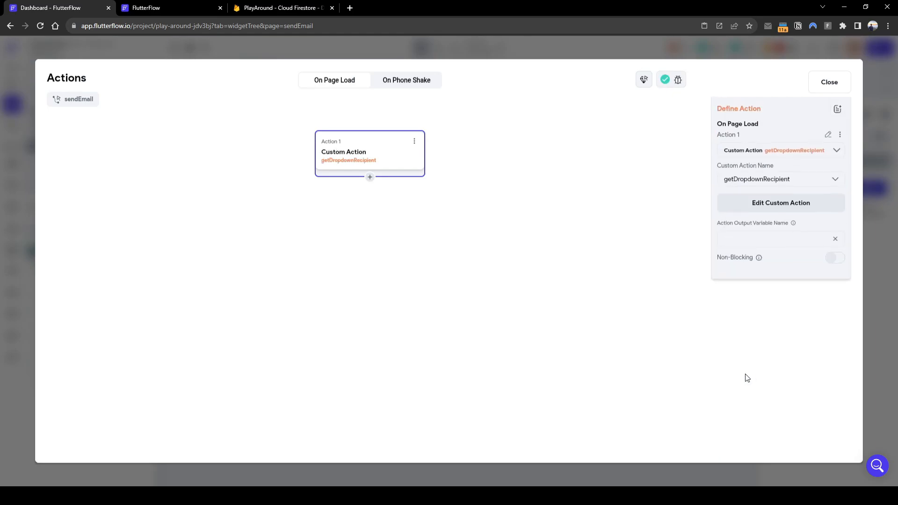
{"action": "left_click", "coordinate": [756, 233]}
{"action": "type", "text": "dropdownRecipientOutput"}
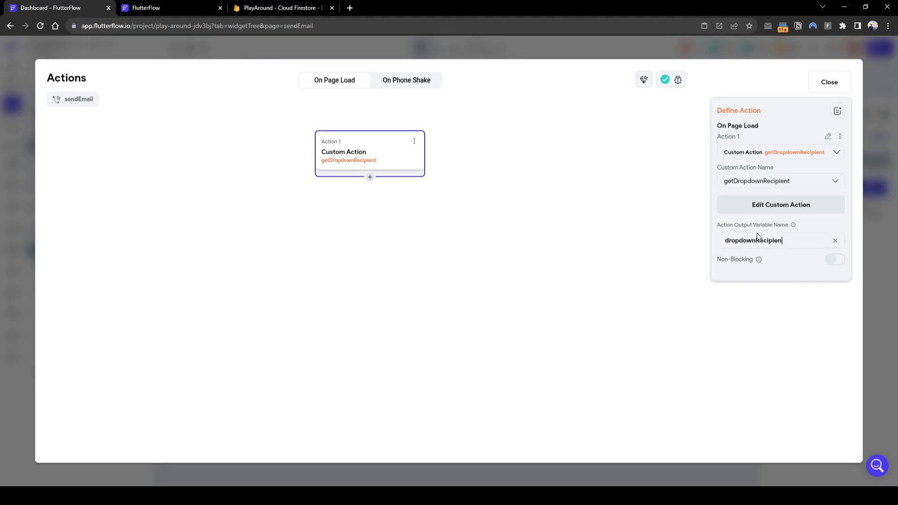
Chain an Update App State action after the custom action and add the initialEmailDrop field to it
{"action": "left_click", "coordinate": [370, 177]}
{"action": "left_click", "coordinate": [377, 198]}
{"action": "type", "text": "app state"}
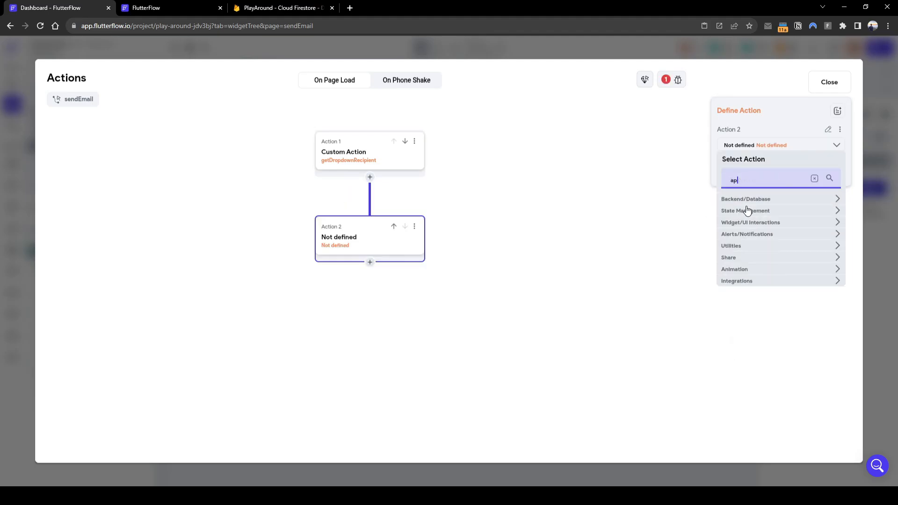
{"action": "left_click", "coordinate": [733, 211]}
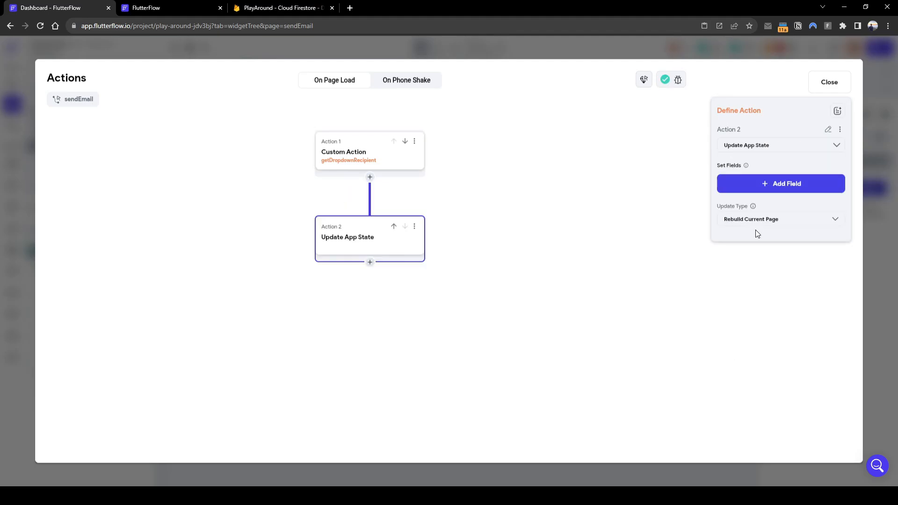
{"action": "left_click", "coordinate": [757, 185]}
{"action": "left_click", "coordinate": [463, 327]}
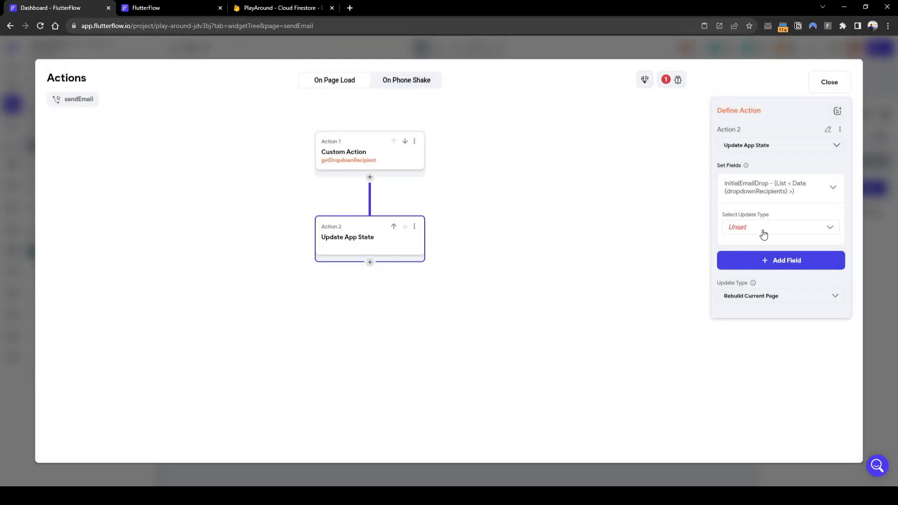
Set initialEmailDrop's update type to Set Value using the dropdownRecipientOutput action output, and close the action flow
{"action": "left_click", "coordinate": [762, 233]}
{"action": "left_click", "coordinate": [763, 233]}
{"action": "left_click", "coordinate": [757, 258]}
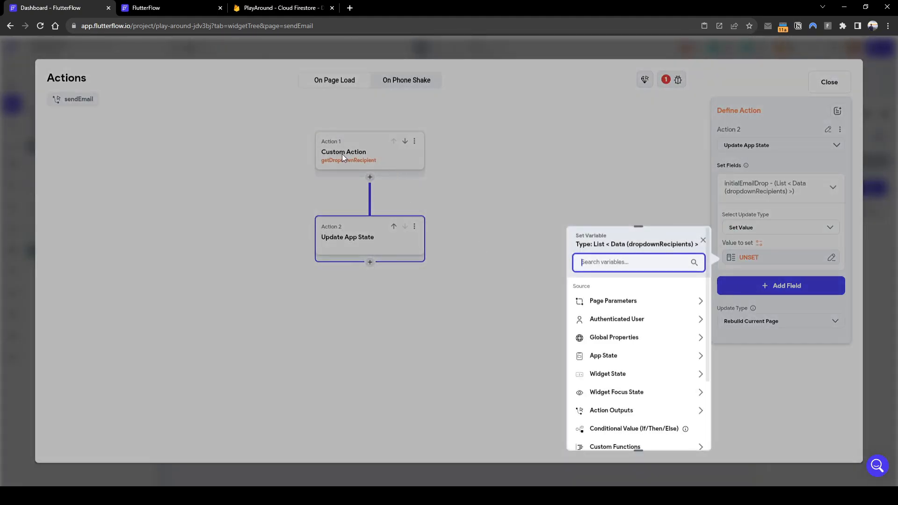
{"action": "left_click", "coordinate": [645, 411]}
{"action": "left_click", "coordinate": [622, 443]}
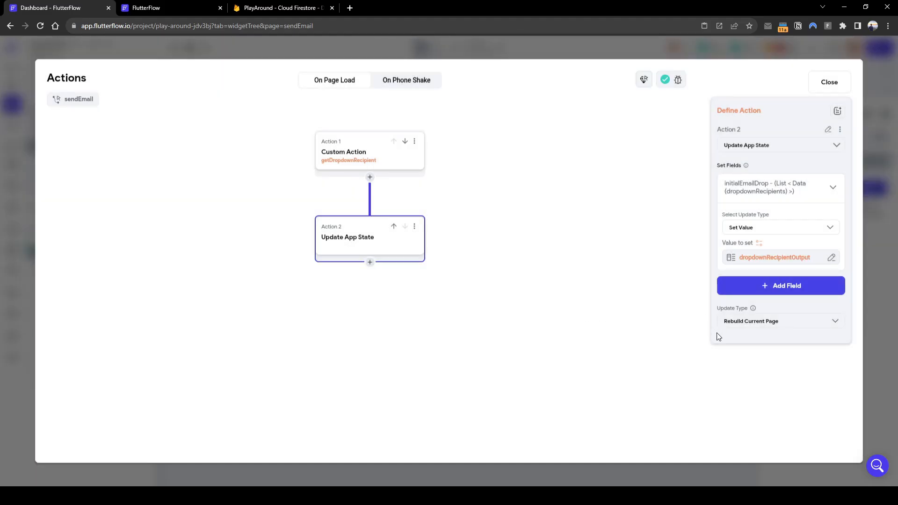
{"action": "left_click", "coordinate": [828, 93]}
Select the recipient dropdown and switch its option labels off and back on to compare the option settings
{"action": "left_click", "coordinate": [485, 171]}
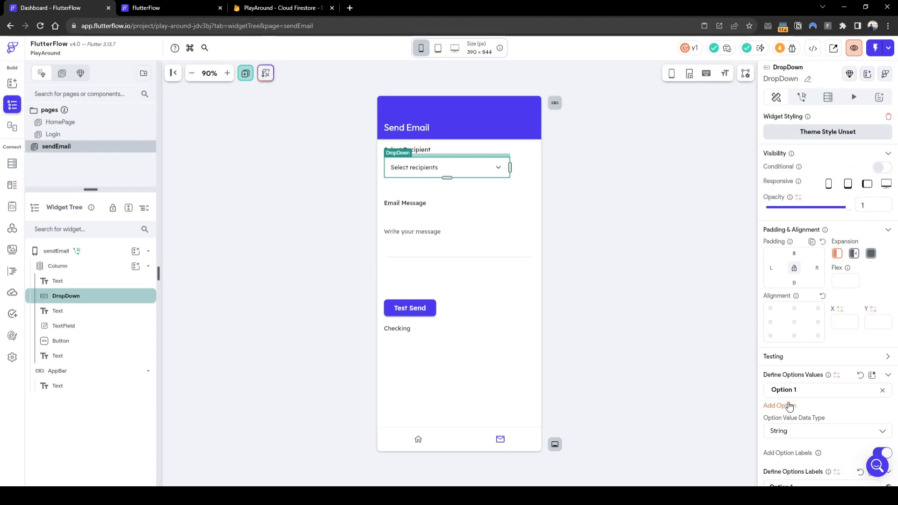
{"action": "scroll", "coordinate": [806, 404], "scroll_direction": "down", "scroll_amount": 2}
{"action": "left_click", "coordinate": [880, 358]}
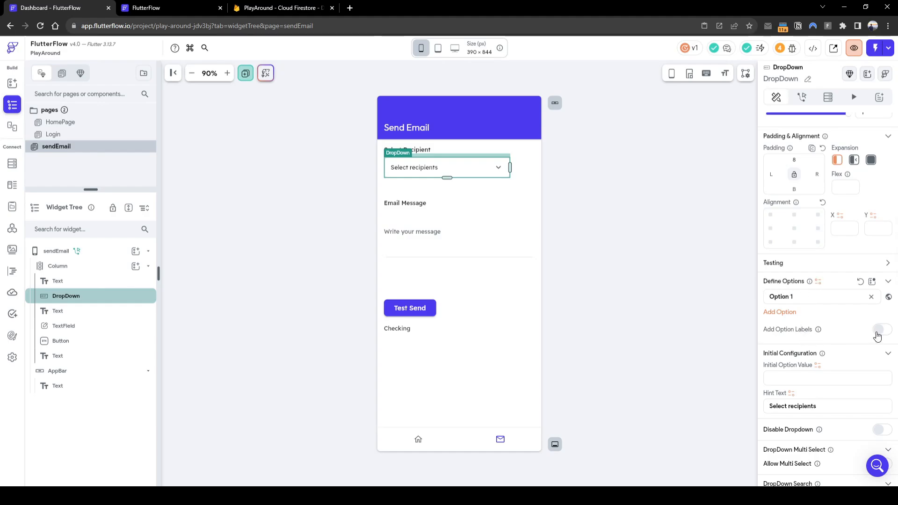
{"action": "left_click", "coordinate": [878, 330]}
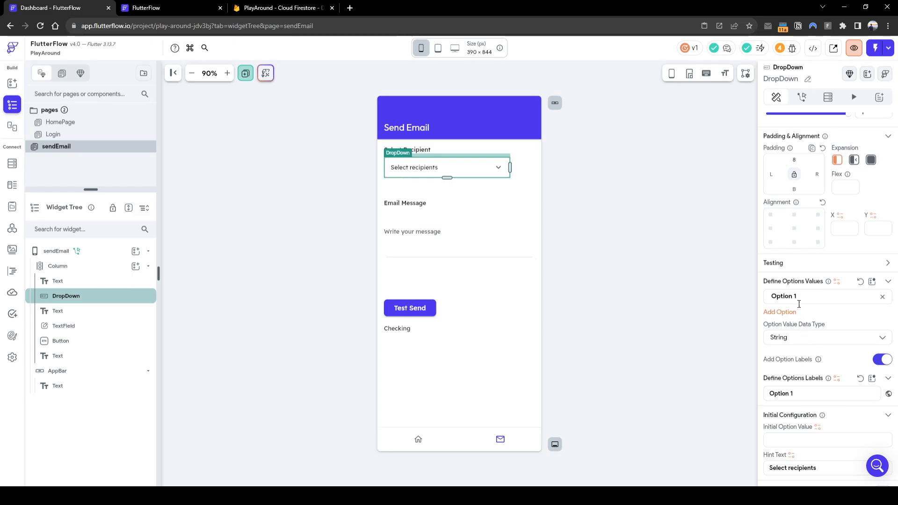
Source the dropdown's option values from the initialEmailDrop app state variable with Map List Items
{"action": "left_click", "coordinate": [838, 284]}
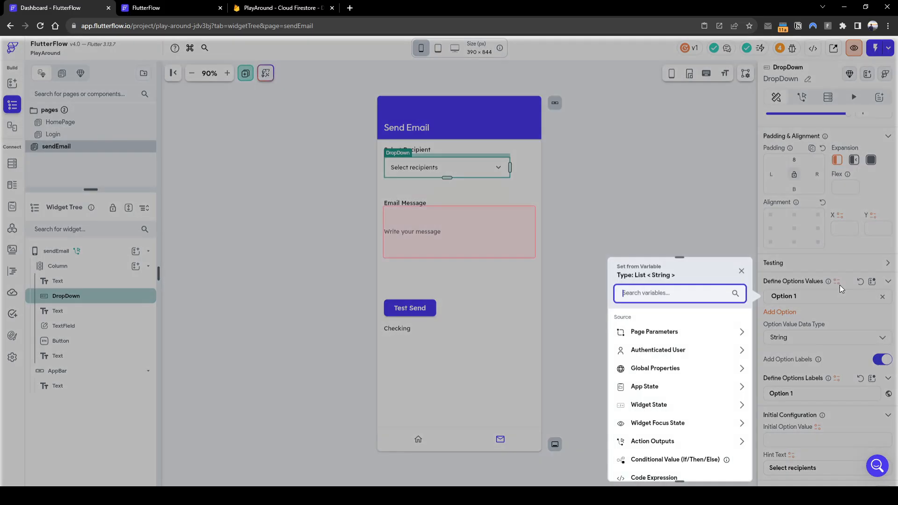
{"action": "type", "text": "app"}
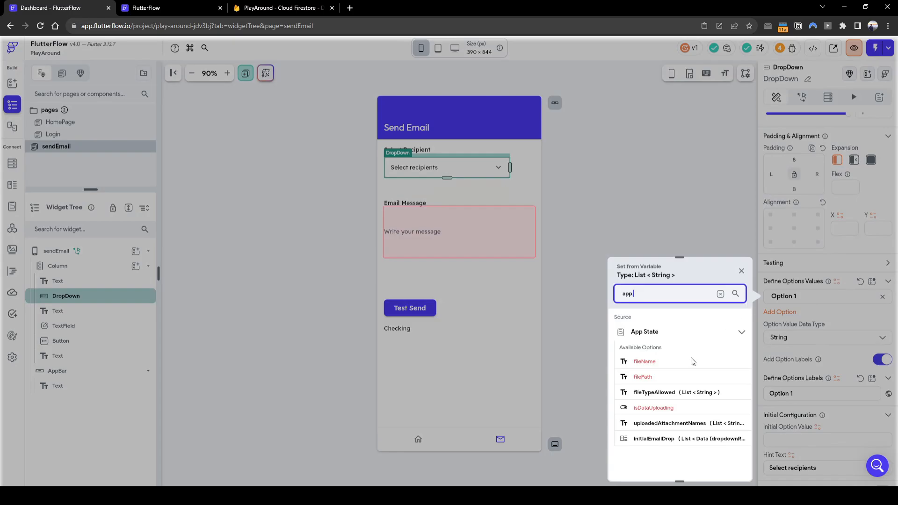
{"action": "left_click", "coordinate": [654, 440]}
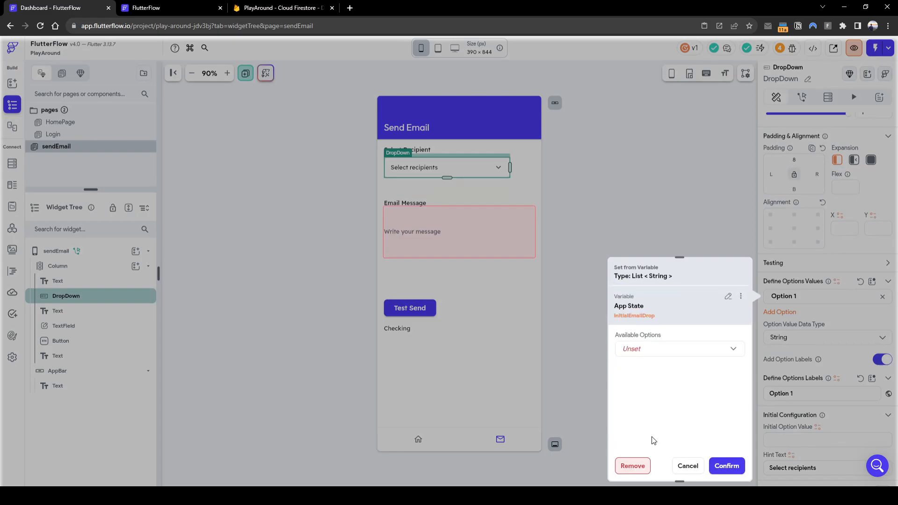
{"action": "left_click", "coordinate": [651, 350]}
{"action": "left_click", "coordinate": [655, 370]}
{"action": "left_click", "coordinate": [657, 372]}
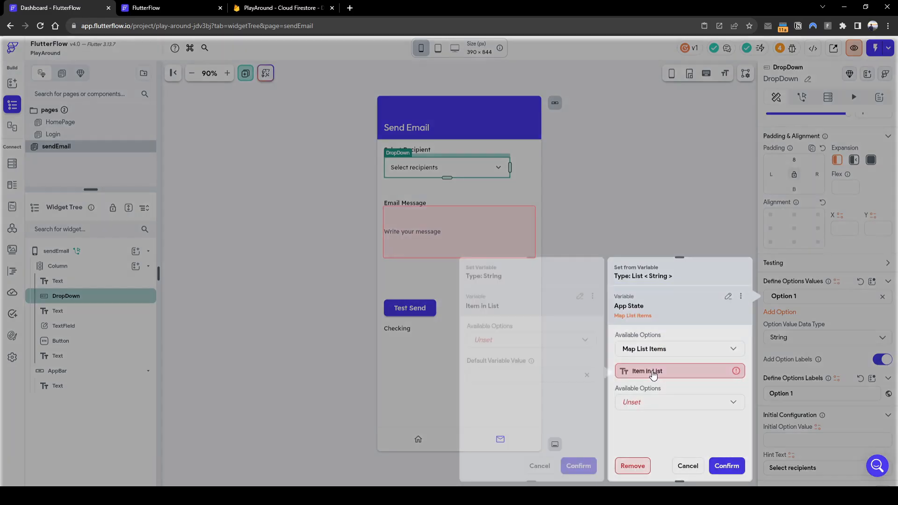
Map each initialEmailDrop list item to its value data structure field and apply it as the dropdown's option values
{"action": "left_click", "coordinate": [543, 344]}
{"action": "left_click", "coordinate": [544, 344]}
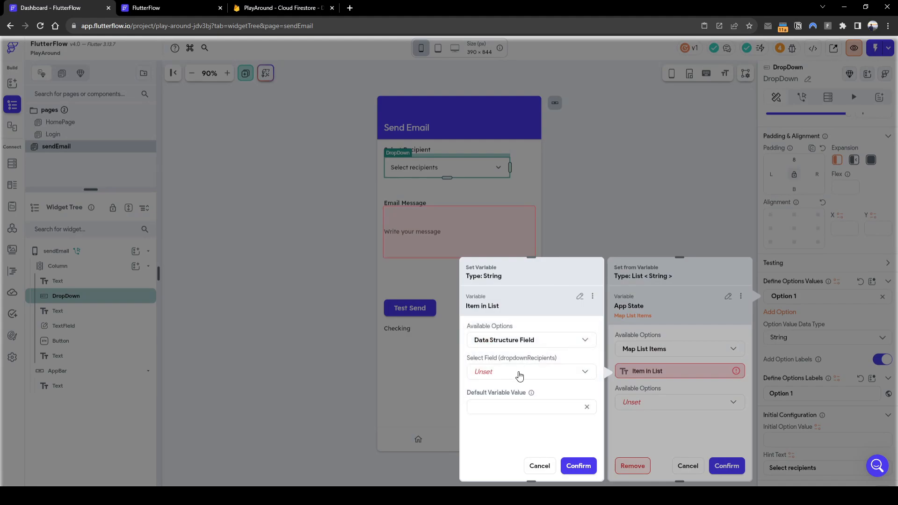
{"action": "left_click", "coordinate": [519, 374]}
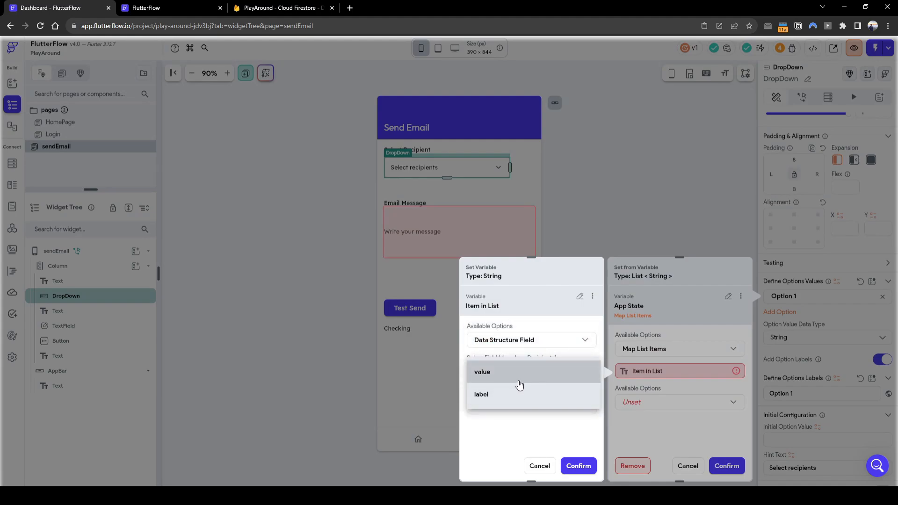
{"action": "left_click", "coordinate": [520, 374]}
{"action": "left_click", "coordinate": [578, 466]}
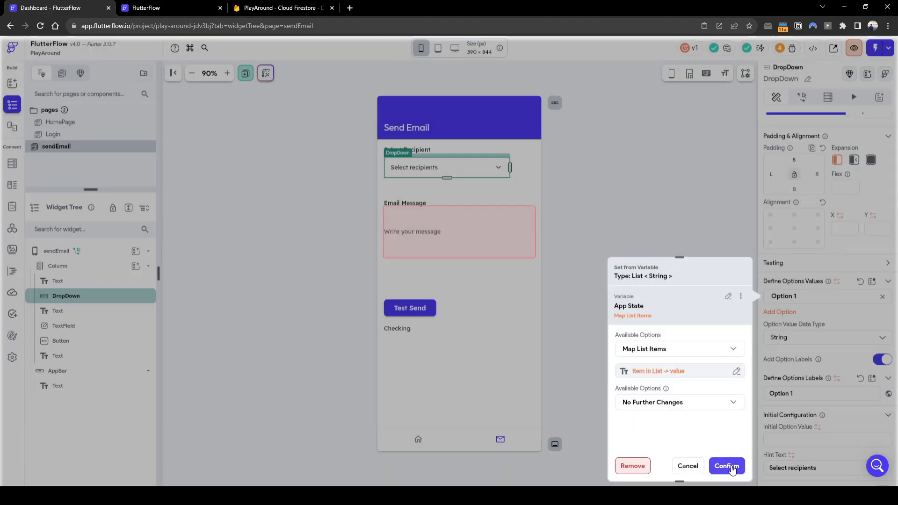
{"action": "left_click", "coordinate": [727, 466]}
Copy the option values variable into the dropdown's option labels and map its list items to the label field instead
{"action": "left_click", "coordinate": [799, 299]}
{"action": "left_click", "coordinate": [742, 300]}
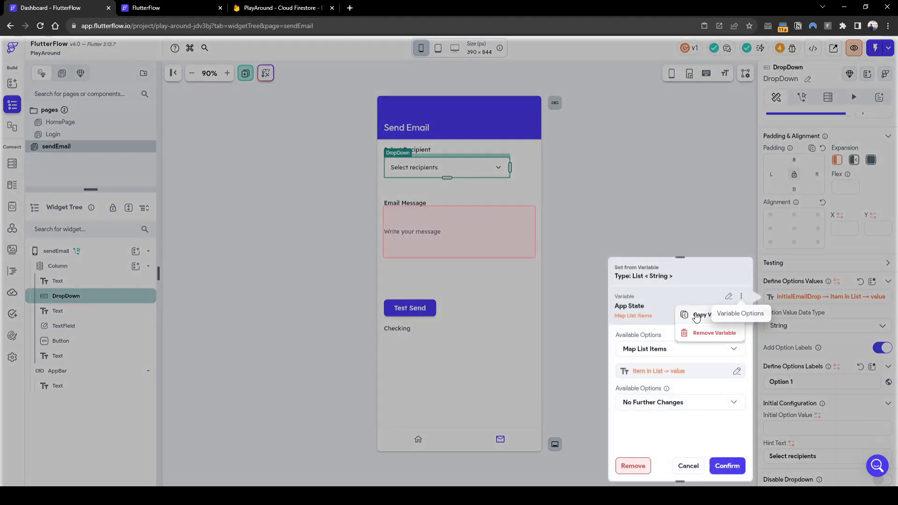
{"action": "left_click", "coordinate": [701, 315]}
{"action": "left_click", "coordinate": [837, 367]}
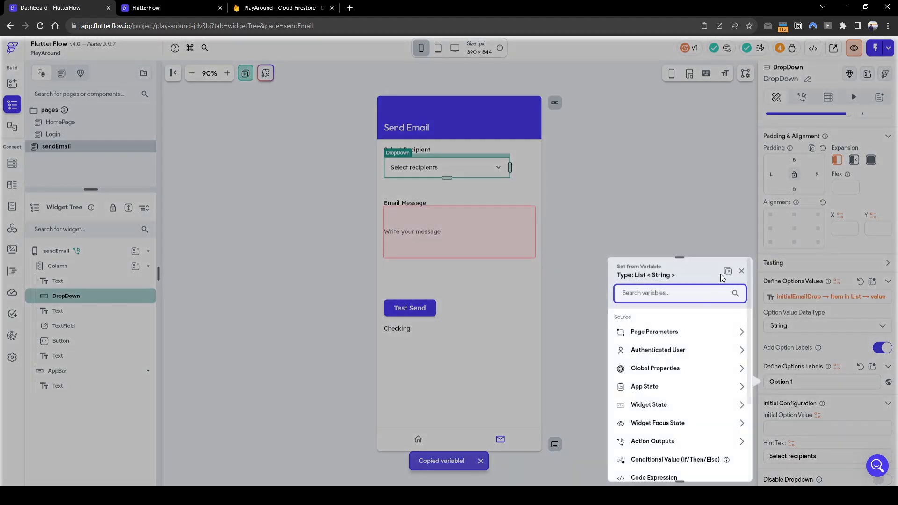
{"action": "left_click", "coordinate": [728, 271]}
{"action": "left_click", "coordinate": [667, 371]}
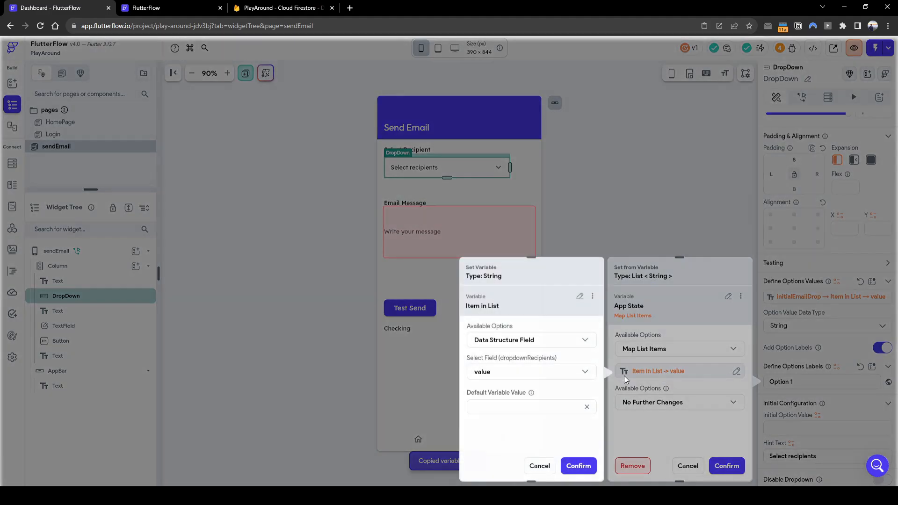
{"action": "left_click", "coordinate": [527, 373]}
{"action": "left_click", "coordinate": [513, 400]}
{"action": "left_click", "coordinate": [579, 466]}
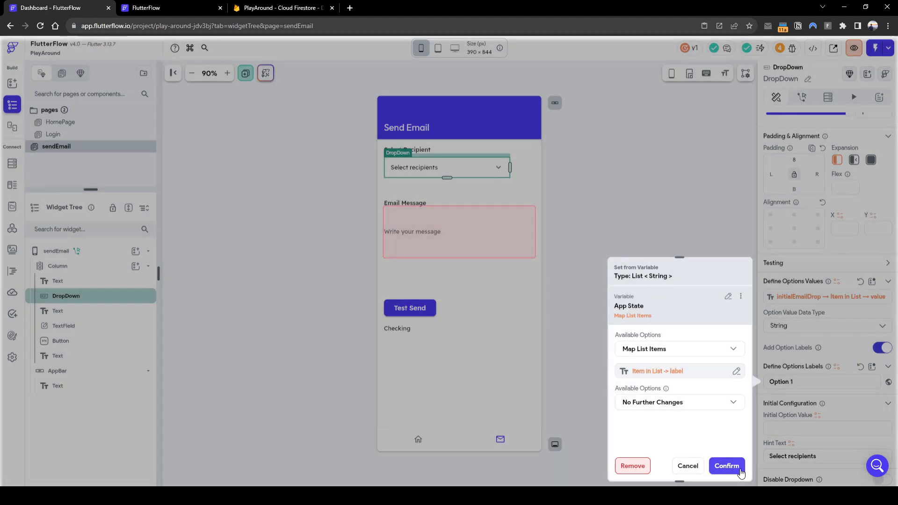
{"action": "left_click", "coordinate": [735, 466]}
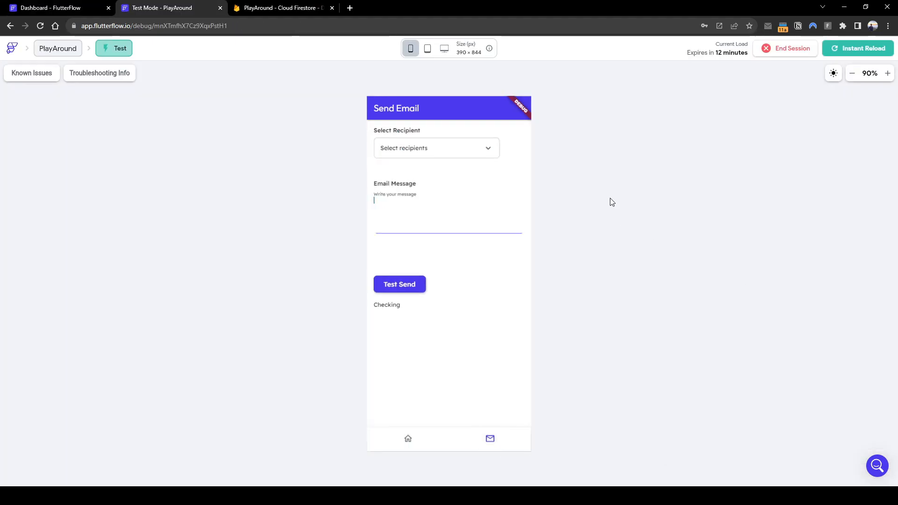
In the Test Mode session, review the recipient dropdown's options and choose Member Type: Bronze
{"action": "left_click", "coordinate": [489, 152]}
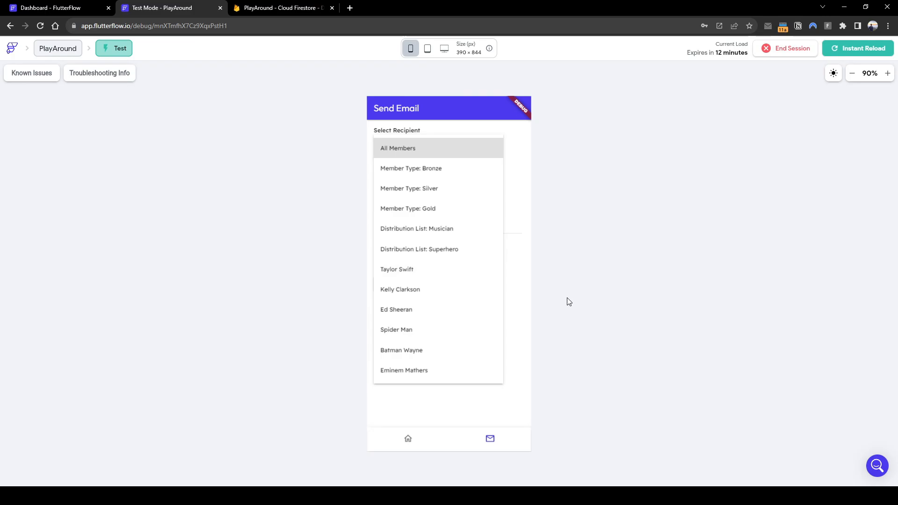
{"action": "left_click", "coordinate": [528, 282]}
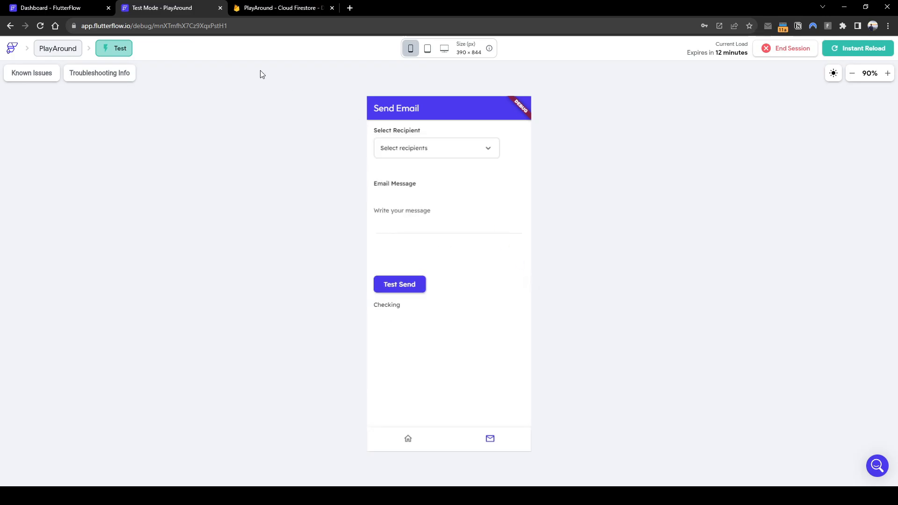
{"action": "left_click", "coordinate": [82, 12]}
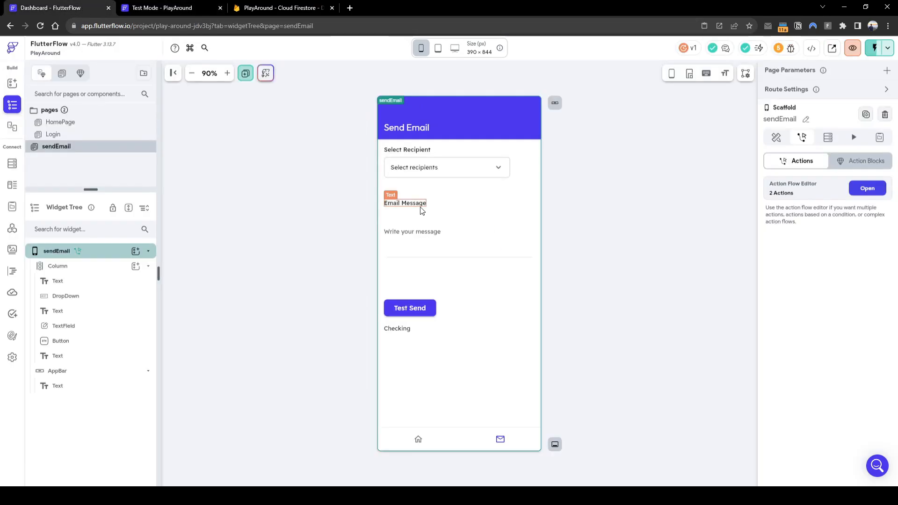
{"action": "left_click", "coordinate": [174, 8]}
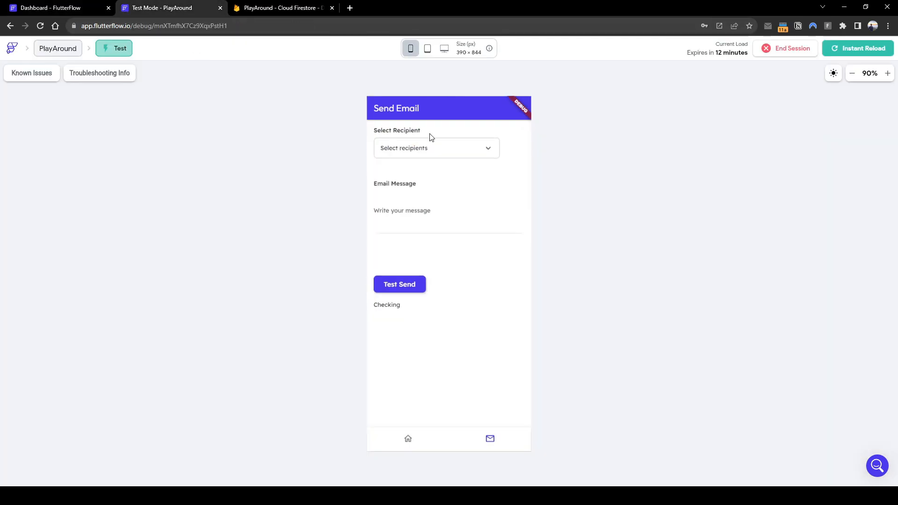
{"action": "left_click", "coordinate": [440, 151]}
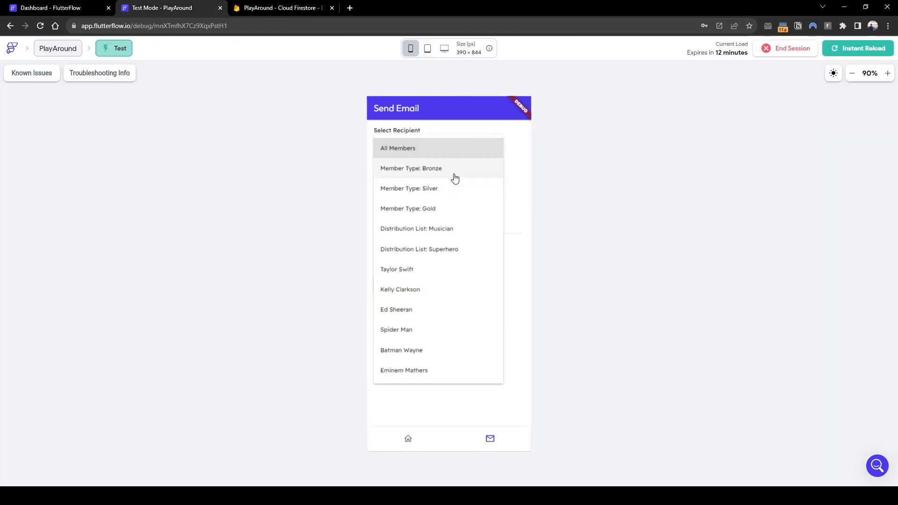
{"action": "left_click", "coordinate": [454, 177]}
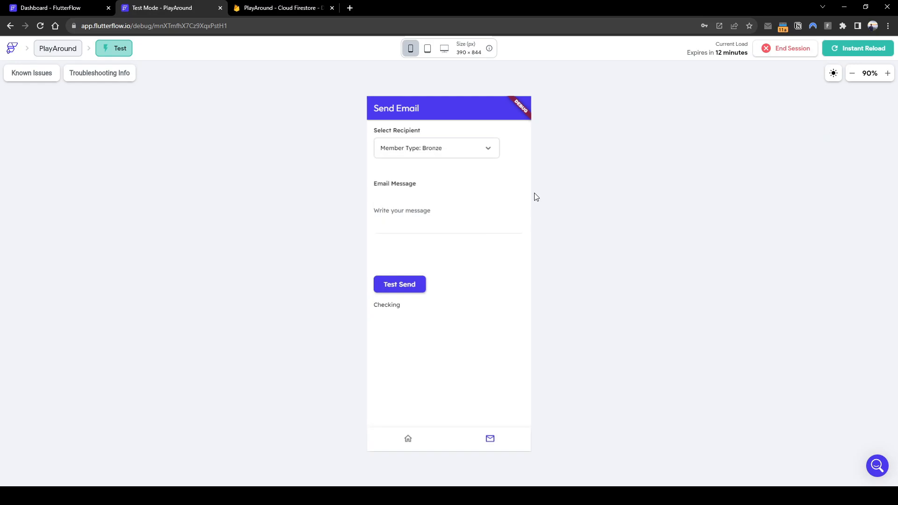
{"action": "left_click", "coordinate": [445, 157]}
{"action": "left_click", "coordinate": [453, 181]}
Return to the sendEmail page builder, add a Column inside the main Column and move it directly below the recipient dropdown
{"action": "left_click", "coordinate": [88, 12]}
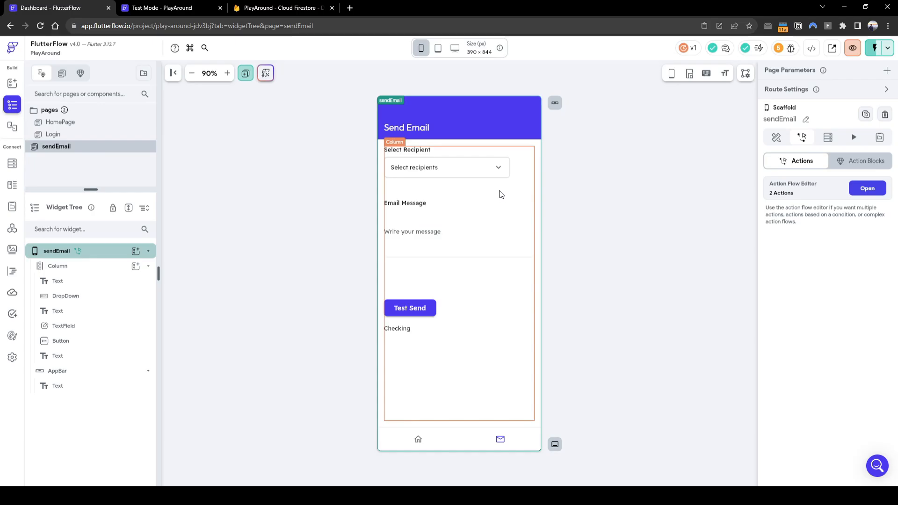
{"action": "left_click", "coordinate": [497, 175]}
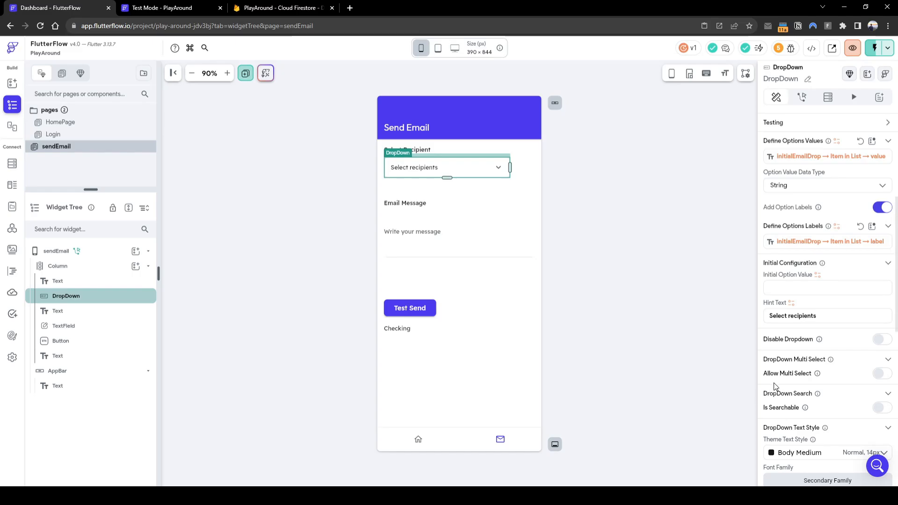
{"action": "left_click", "coordinate": [136, 268]}
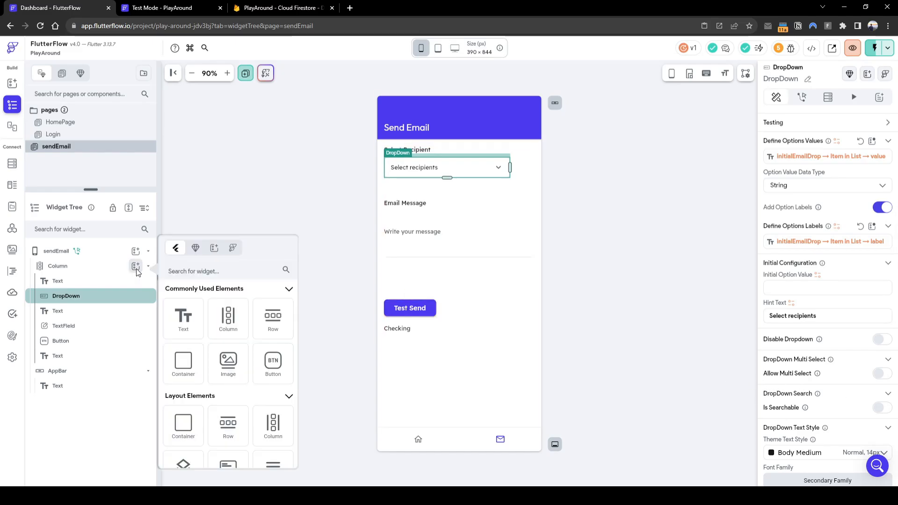
{"action": "left_click", "coordinate": [228, 317]}
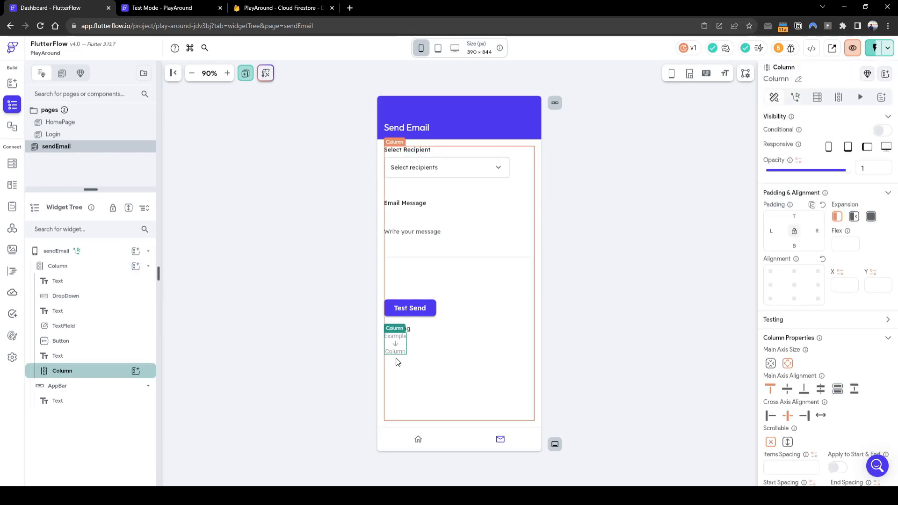
{"action": "left_click_drag", "start_coordinate": [107, 377], "coordinate": [111, 303]}
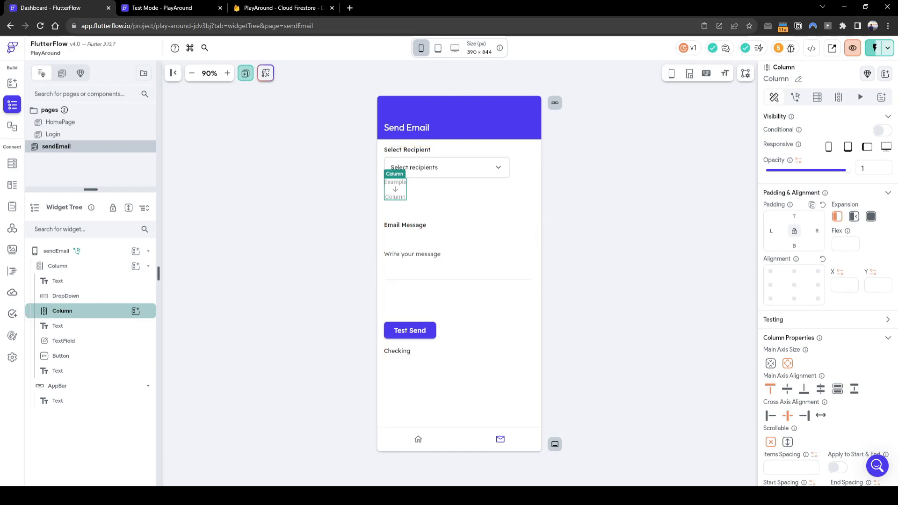
Add a local page state field named selectedRecipients to the sendEmail page
{"action": "left_click", "coordinate": [536, 171]}
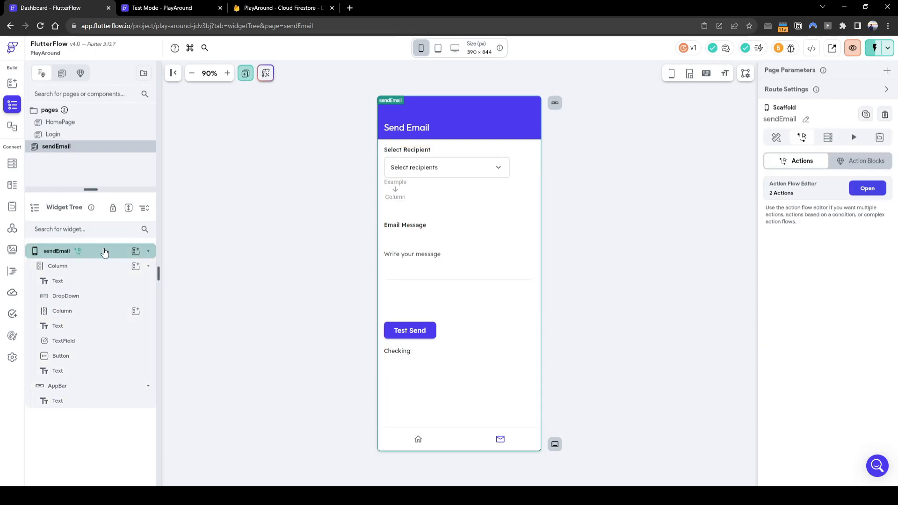
{"action": "left_click", "coordinate": [148, 253]}
{"action": "left_click", "coordinate": [148, 253]}
{"action": "left_click", "coordinate": [776, 137]}
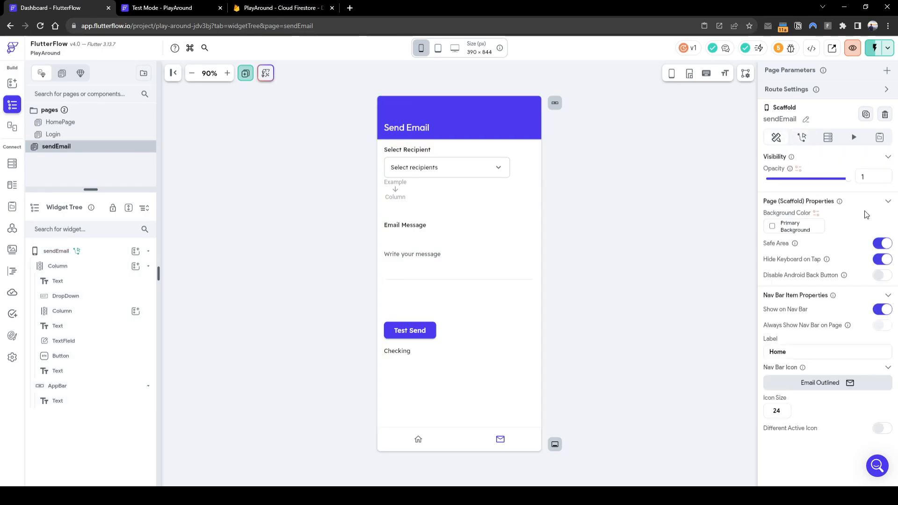
{"action": "left_click", "coordinate": [879, 137]}
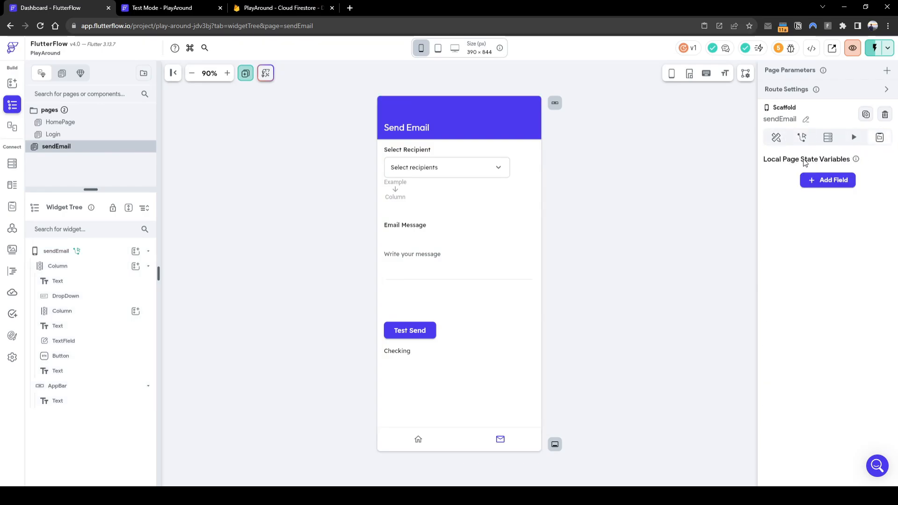
{"action": "left_click", "coordinate": [832, 182]}
{"action": "left_click", "coordinate": [808, 211]}
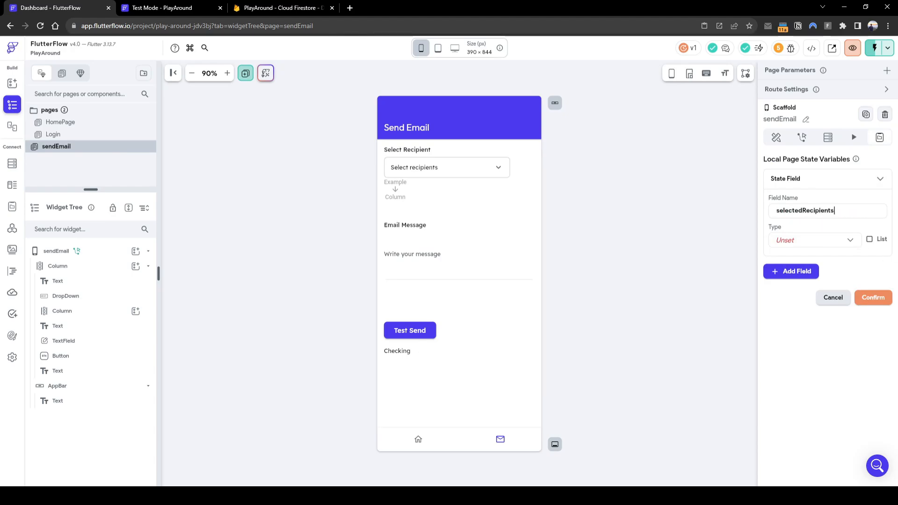
Make the selectedRecipients field a list of the dropdownRecipients data type and save the page state variables
{"action": "left_click", "coordinate": [869, 240]}
{"action": "left_click", "coordinate": [823, 246]}
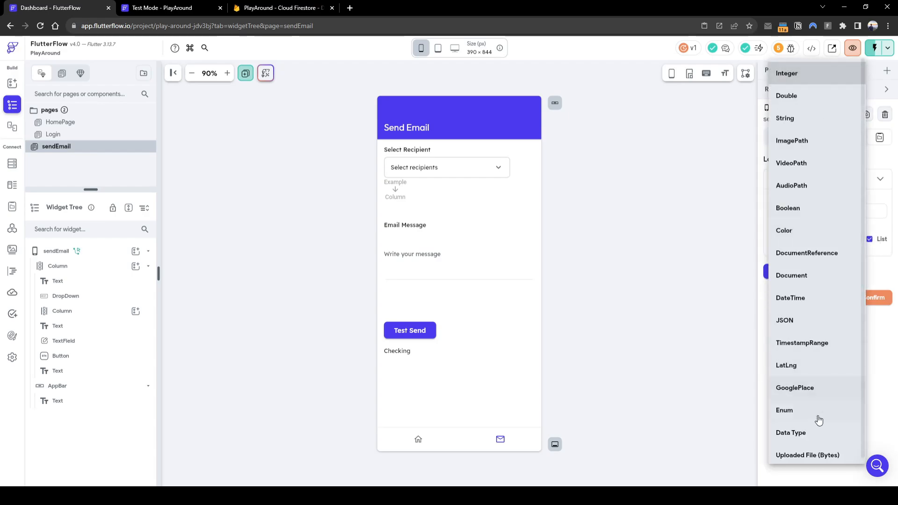
{"action": "left_click", "coordinate": [819, 431]}
{"action": "left_click", "coordinate": [819, 270]}
{"action": "left_click", "coordinate": [814, 267]}
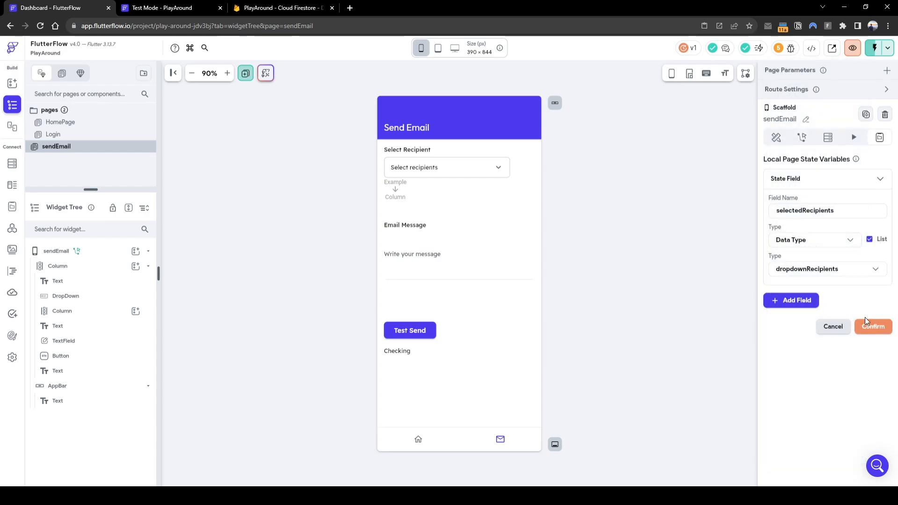
{"action": "left_click", "coordinate": [873, 327]}
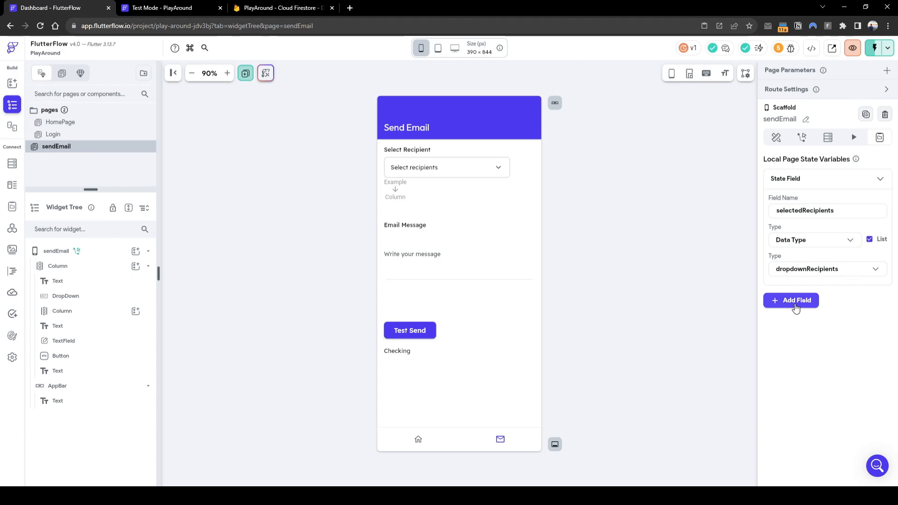
Add a Row inside the Column below the recipient dropdown
{"action": "left_click", "coordinate": [777, 138]}
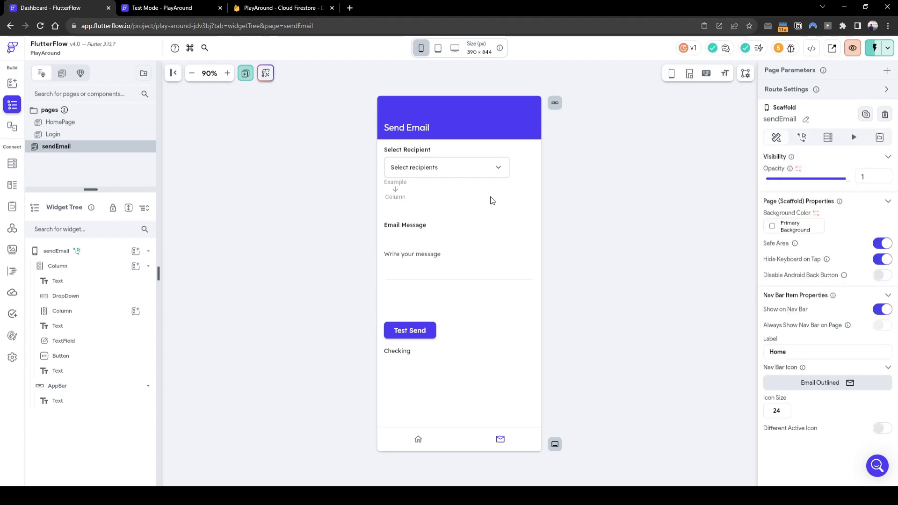
{"action": "left_click", "coordinate": [400, 195]}
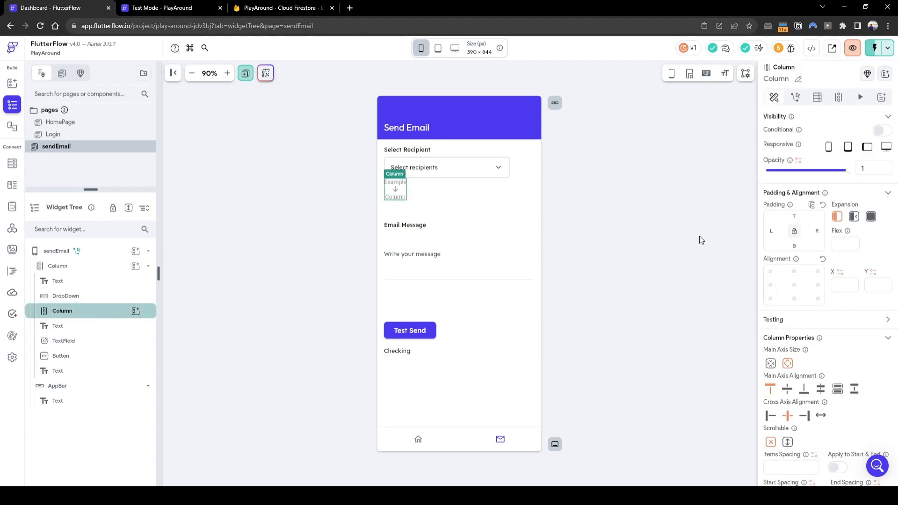
{"action": "left_click", "coordinate": [136, 312]}
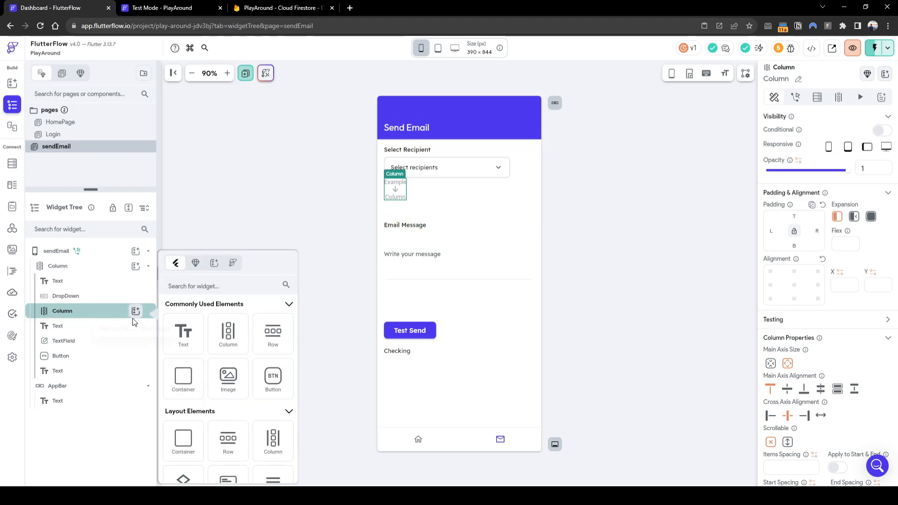
{"action": "left_click", "coordinate": [273, 333]}
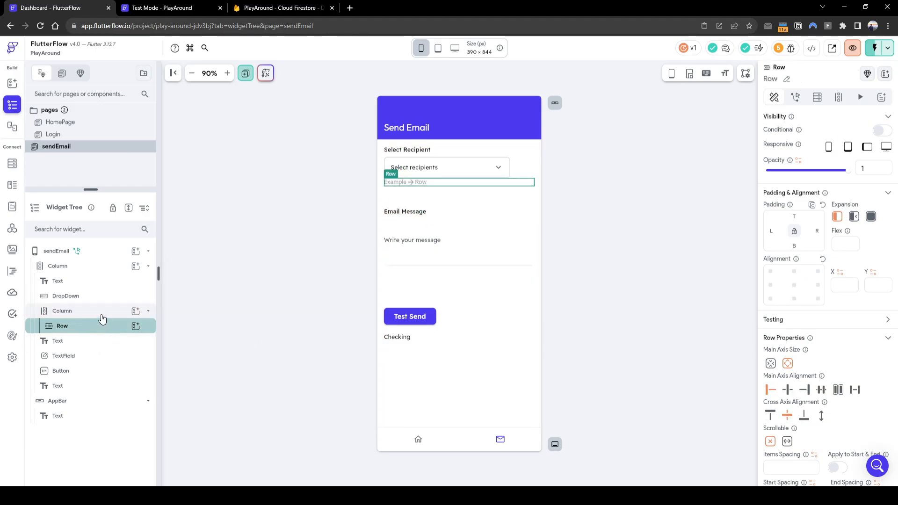
Generate the inner Column's children from the selectedRecipients page state variable, with selectedRecipientsList as the variable name
{"action": "left_click", "coordinate": [100, 312]}
{"action": "left_click", "coordinate": [839, 97]}
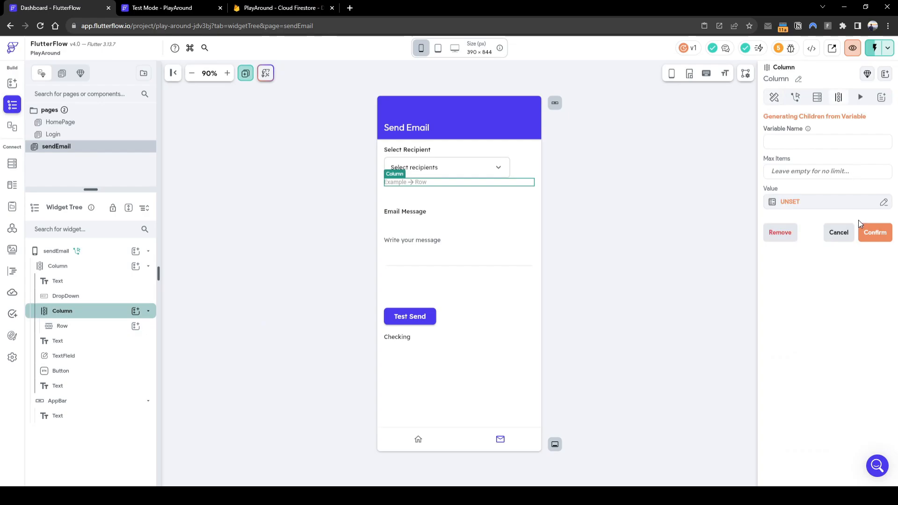
{"action": "left_click", "coordinate": [784, 202]}
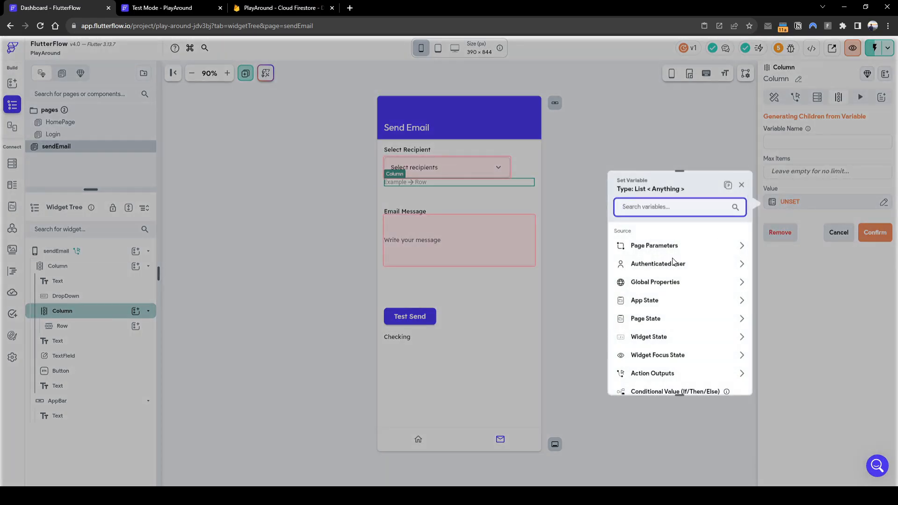
{"action": "left_click", "coordinate": [686, 320]}
{"action": "left_click", "coordinate": [678, 346]}
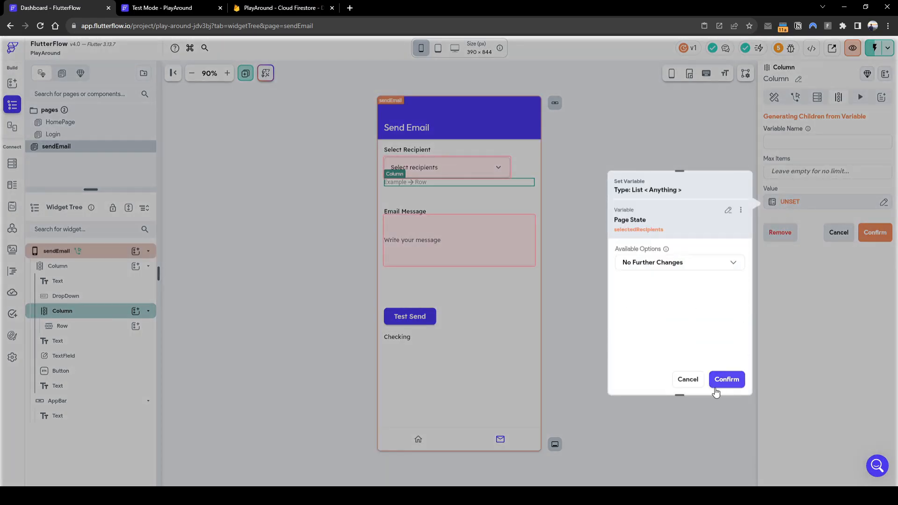
{"action": "left_click", "coordinate": [716, 391]}
{"action": "left_click", "coordinate": [821, 143]}
{"action": "type", "text": "sele"}
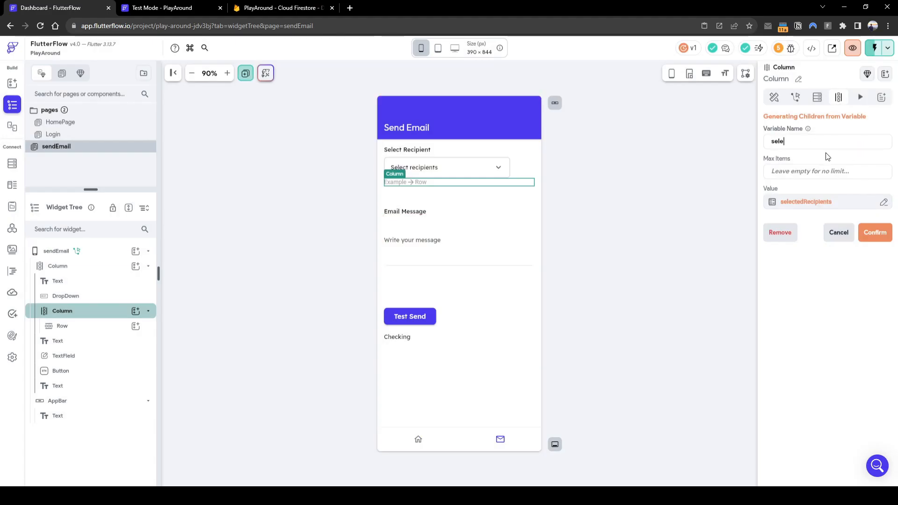
{"action": "type", "text": "ctedRecipientsList"}
{"action": "left_click", "coordinate": [875, 233]}
{"action": "left_click", "coordinate": [517, 307]}
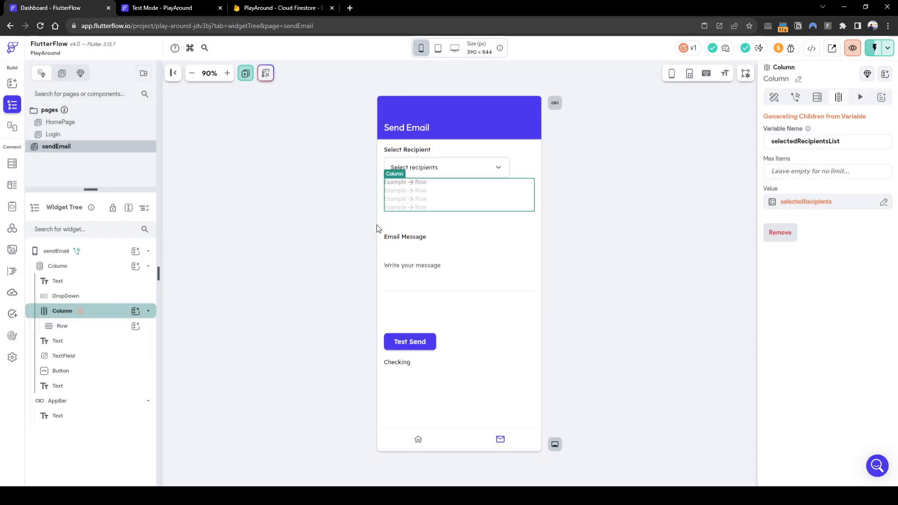
Add a Text widget and an Icon widget to the Row inside the generated Column
{"action": "left_click", "coordinate": [101, 326]}
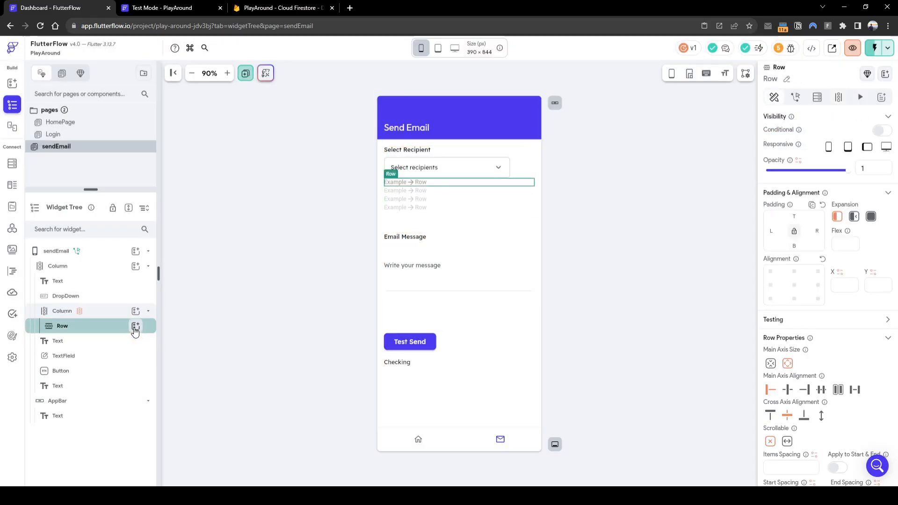
{"action": "left_click", "coordinate": [136, 326]}
{"action": "left_click", "coordinate": [181, 332]}
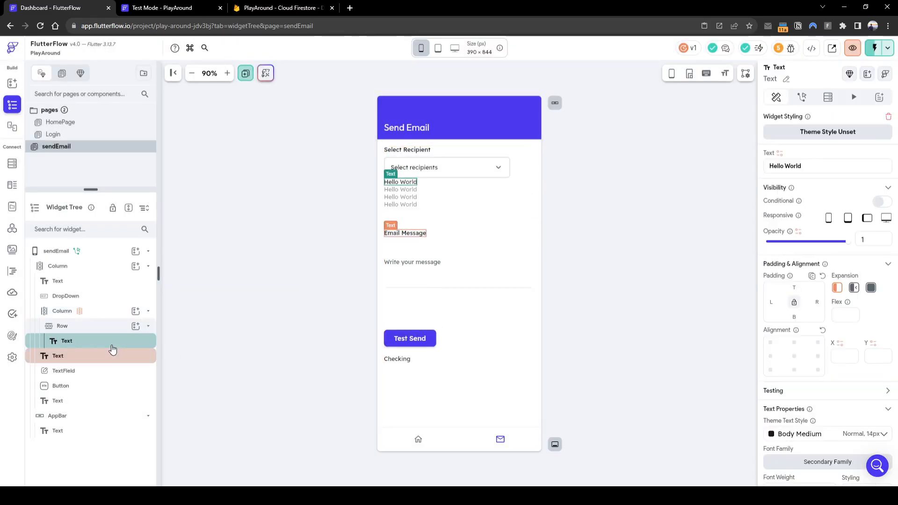
{"action": "left_click", "coordinate": [136, 326]}
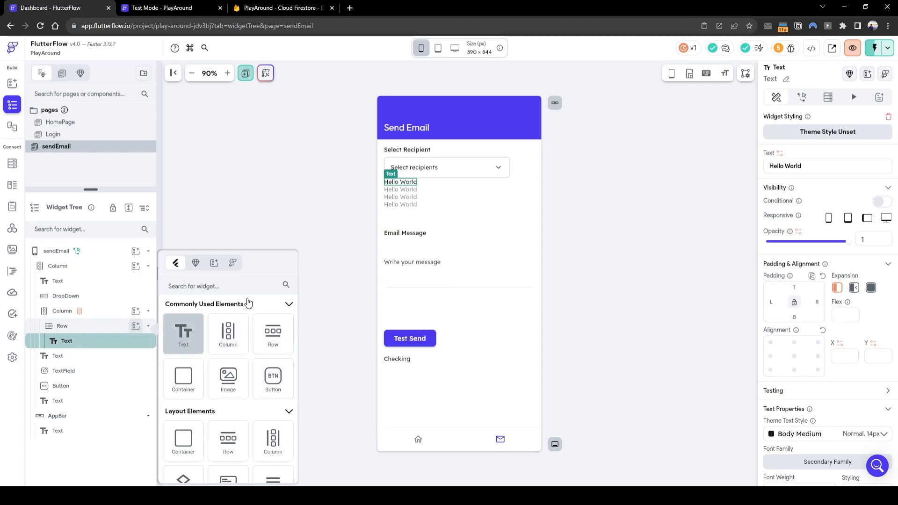
{"action": "left_click", "coordinate": [255, 284]}
{"action": "type", "text": "icon"}
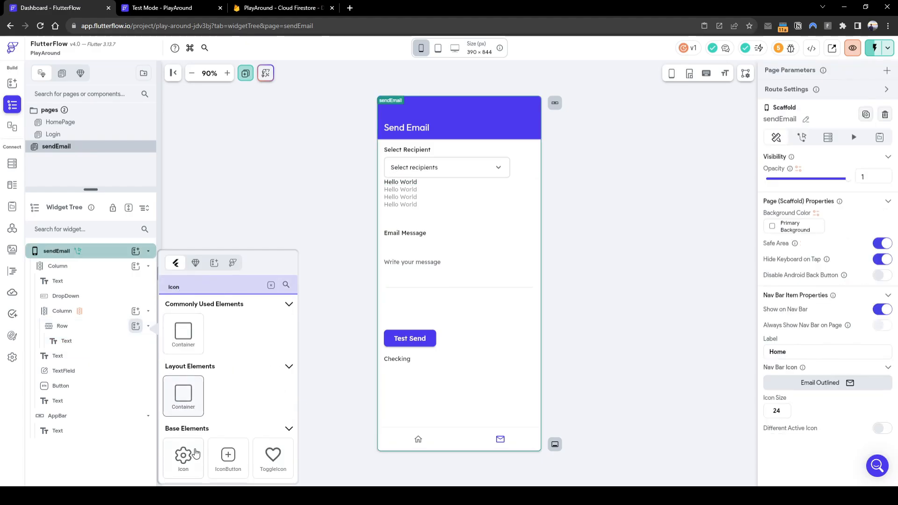
{"action": "left_click", "coordinate": [182, 456]}
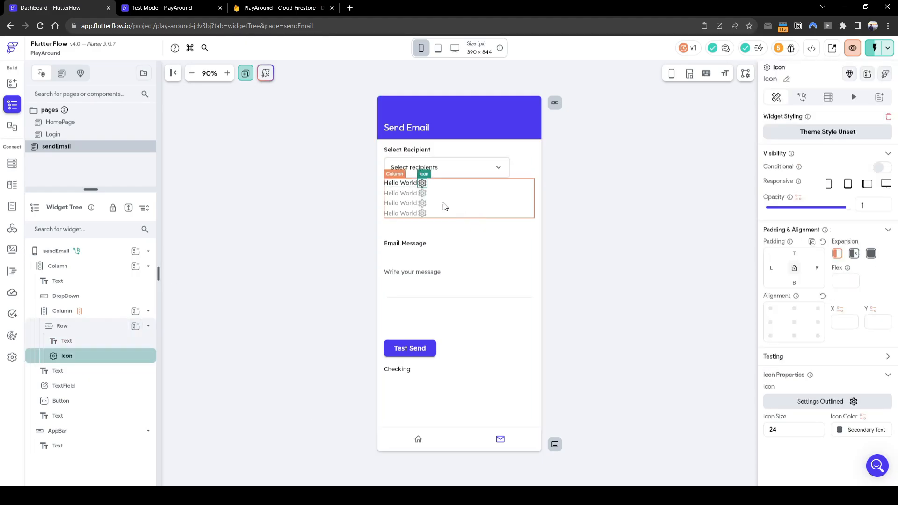
Change the Row's icon to the solid Material Delete icon
{"action": "left_click", "coordinate": [853, 402]}
{"action": "left_click", "coordinate": [427, 174]}
{"action": "type", "text": "bin"}
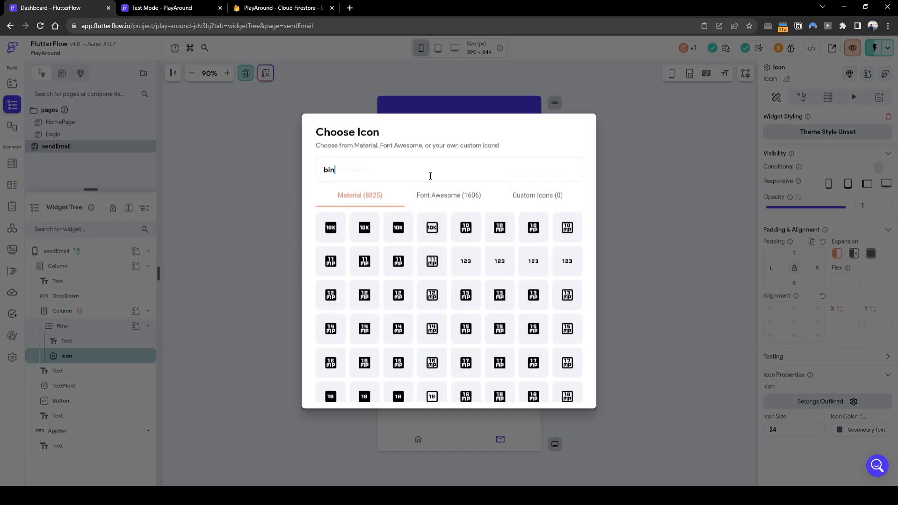
{"action": "key", "text": "BackSpace"}
{"action": "key", "text": "BackSpace"}
{"action": "key", "text": "BackSpace"}
{"action": "type", "text": "rubbish"}
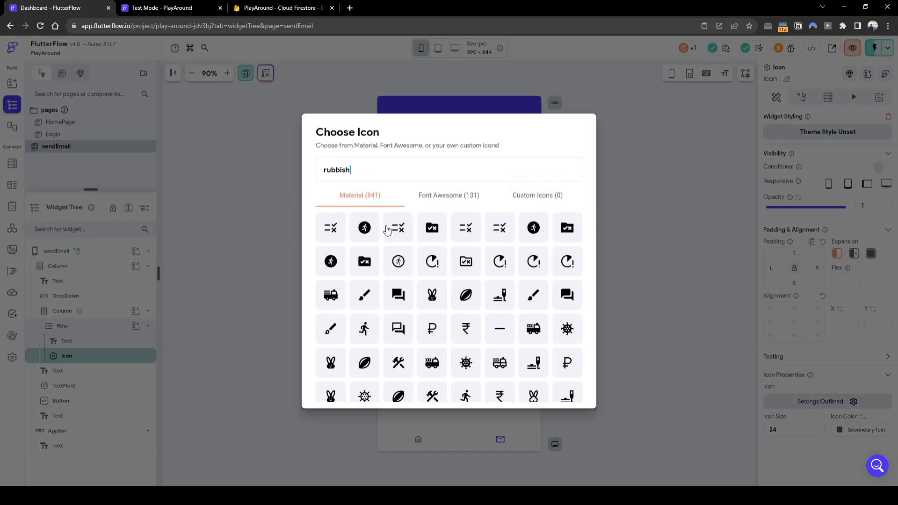
{"action": "key", "text": "ctrl+a"}
{"action": "key", "text": "BackSpace"}
{"action": "type", "text": "delete"}
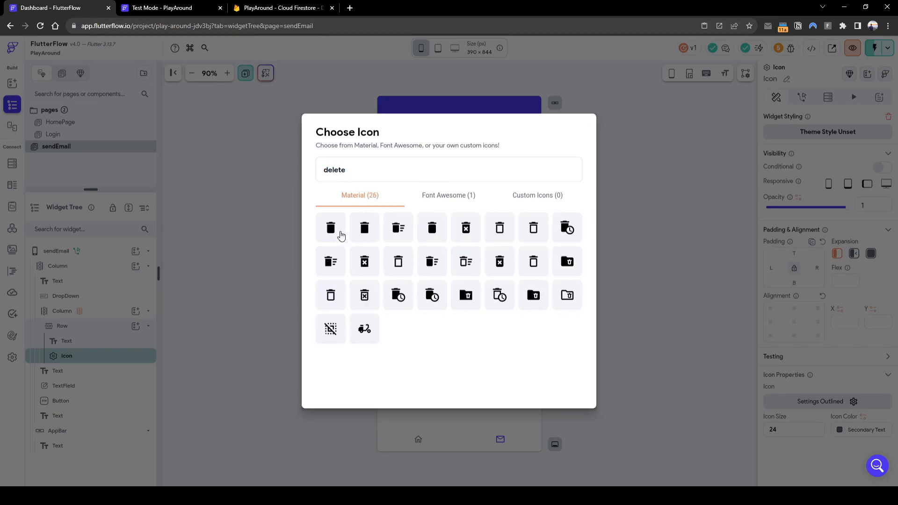
{"action": "left_click", "coordinate": [331, 228]}
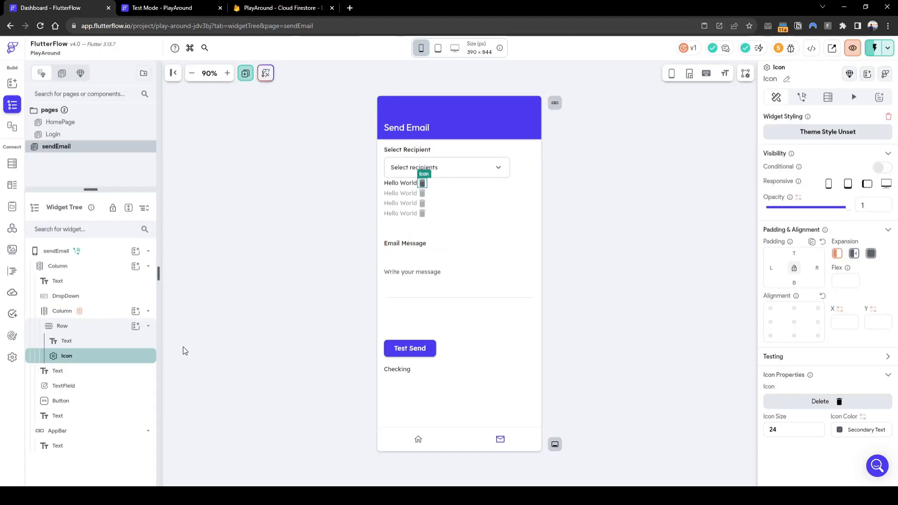
Set the Row's main axis alignment so the text and the delete icon sit at opposite ends
{"action": "left_click", "coordinate": [62, 326]}
{"action": "left_click", "coordinate": [838, 390]}
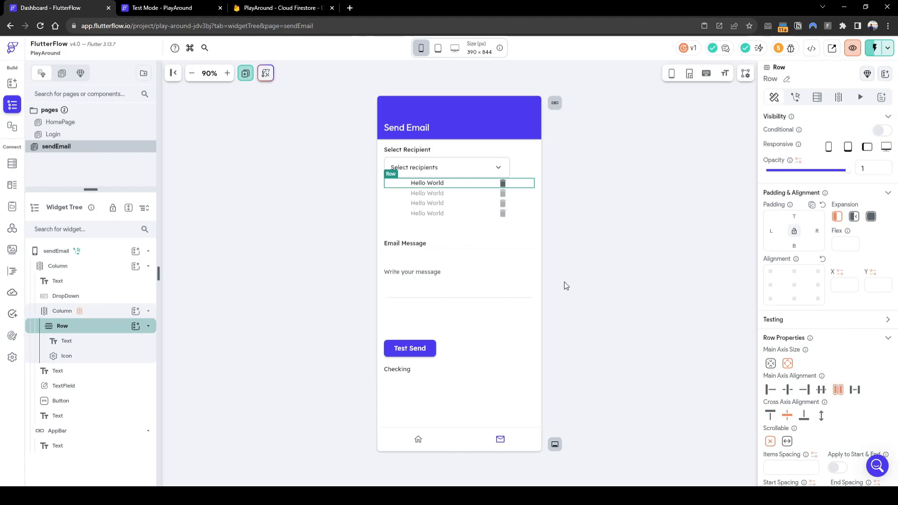
{"action": "left_click", "coordinate": [855, 392]}
{"action": "left_click", "coordinate": [615, 237]}
Set the Row's Text from the selectedRecipientsList Item variable, using the label data structure field
{"action": "left_click", "coordinate": [407, 184]}
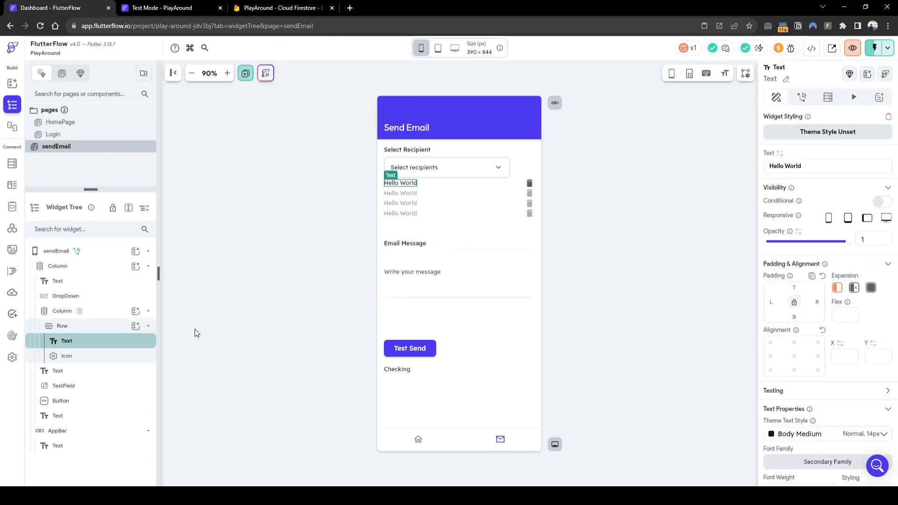
{"action": "left_click", "coordinate": [780, 153]}
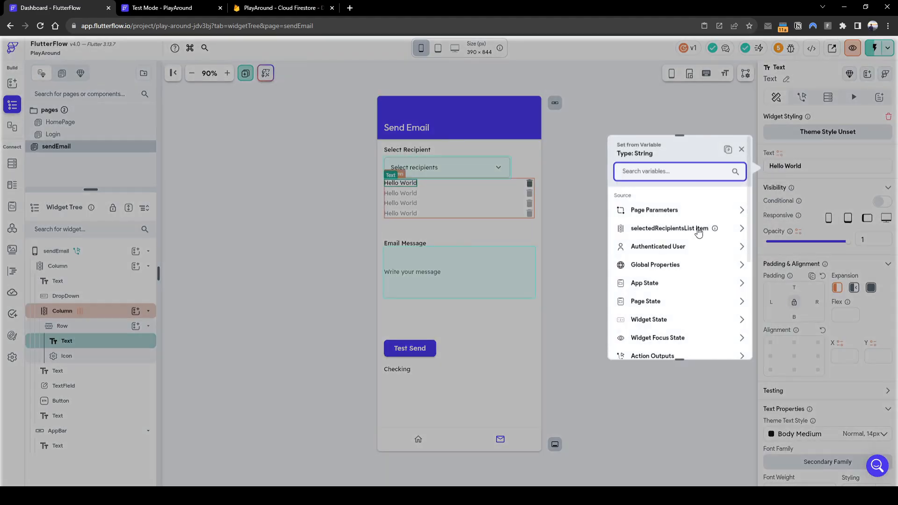
{"action": "left_click", "coordinate": [668, 231]}
{"action": "left_click", "coordinate": [651, 225]}
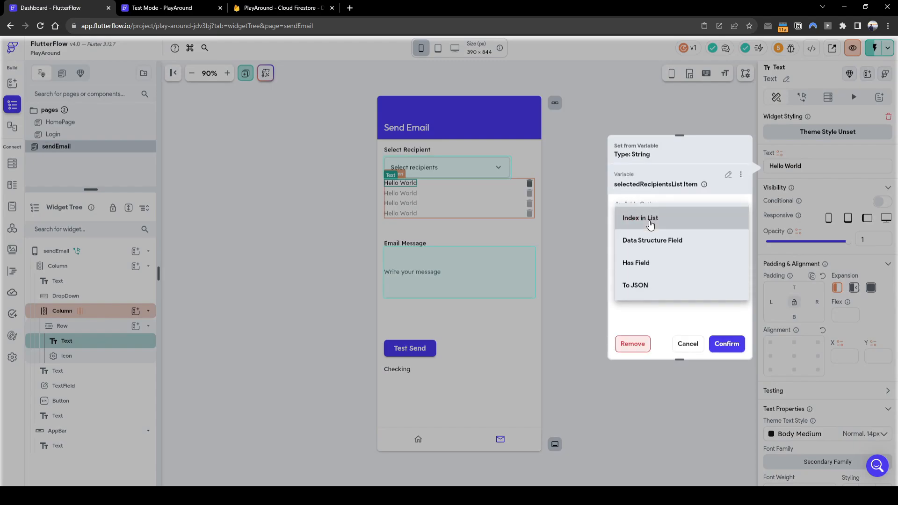
{"action": "left_click", "coordinate": [648, 240]}
{"action": "left_click", "coordinate": [640, 250]}
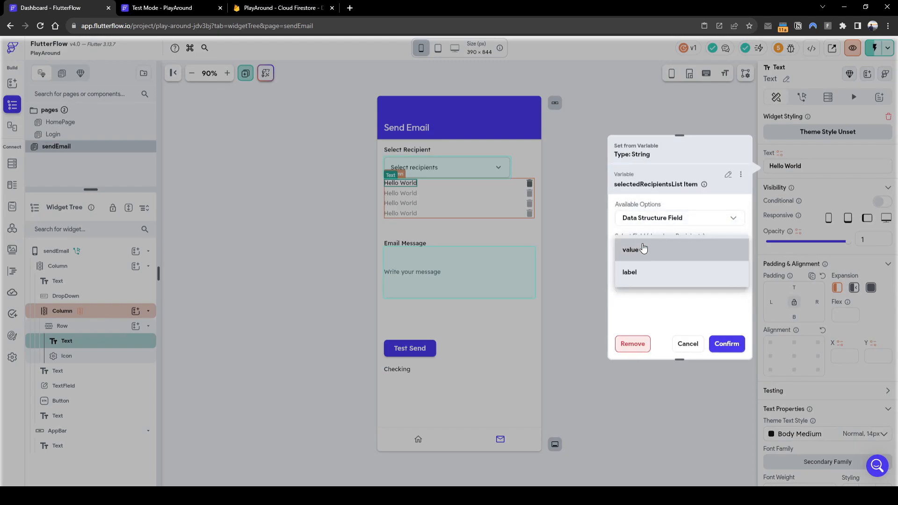
{"action": "left_click", "coordinate": [649, 277]}
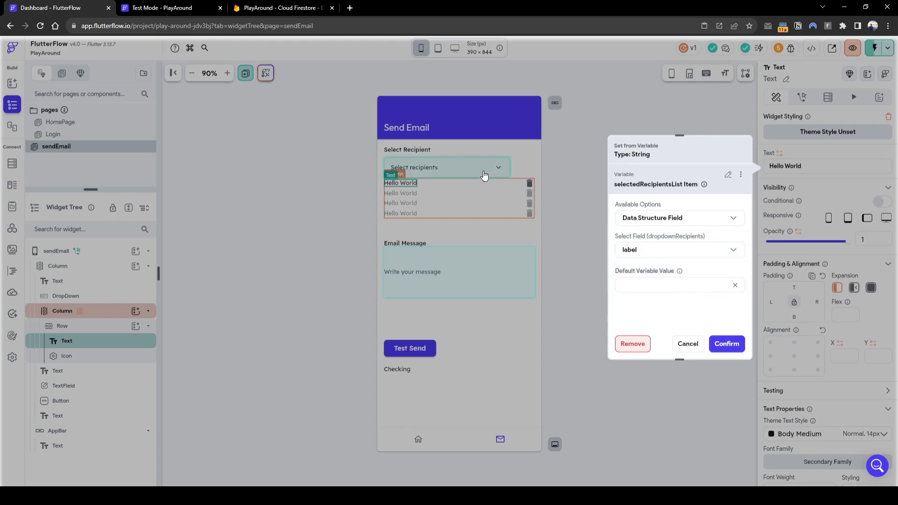
{"action": "left_click", "coordinate": [724, 345]}
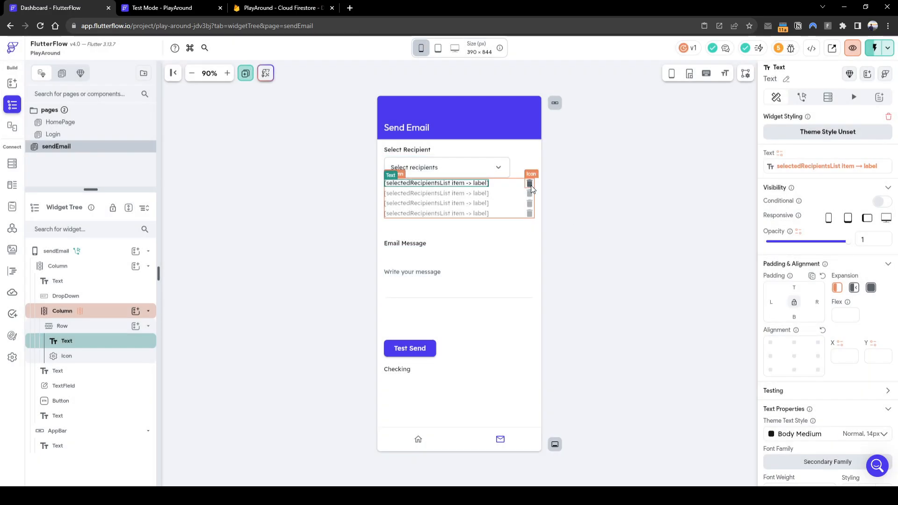
Add an On Tap action of type Update Page State to the delete icon
{"action": "left_click", "coordinate": [531, 185]}
{"action": "left_click", "coordinate": [802, 97]}
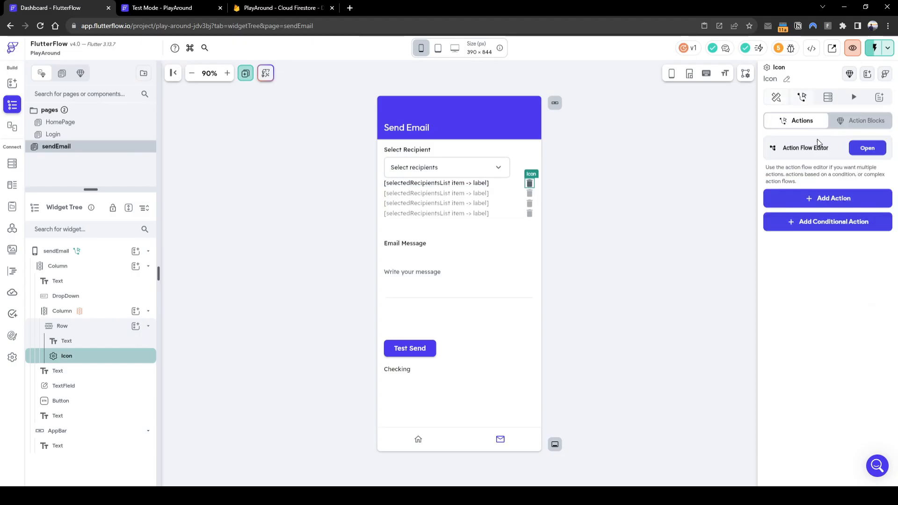
{"action": "left_click", "coordinate": [858, 149]}
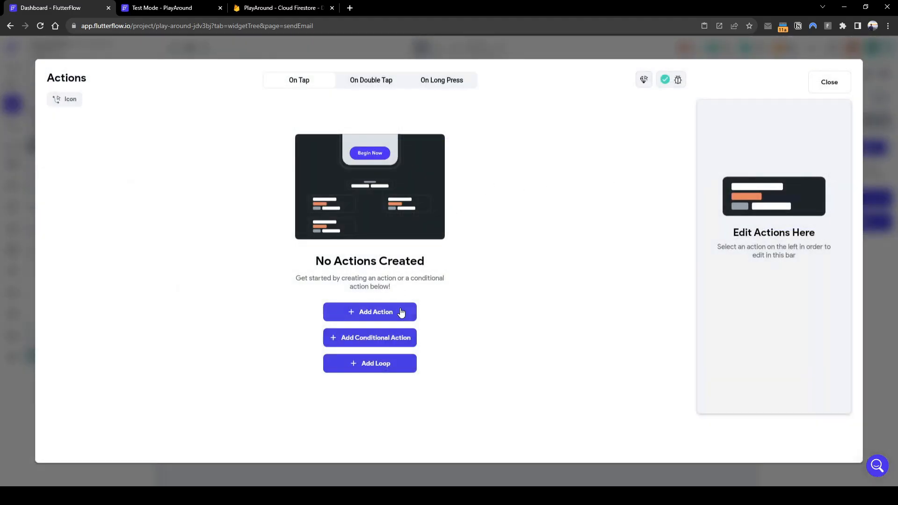
{"action": "left_click", "coordinate": [402, 311]}
{"action": "left_click", "coordinate": [759, 184]}
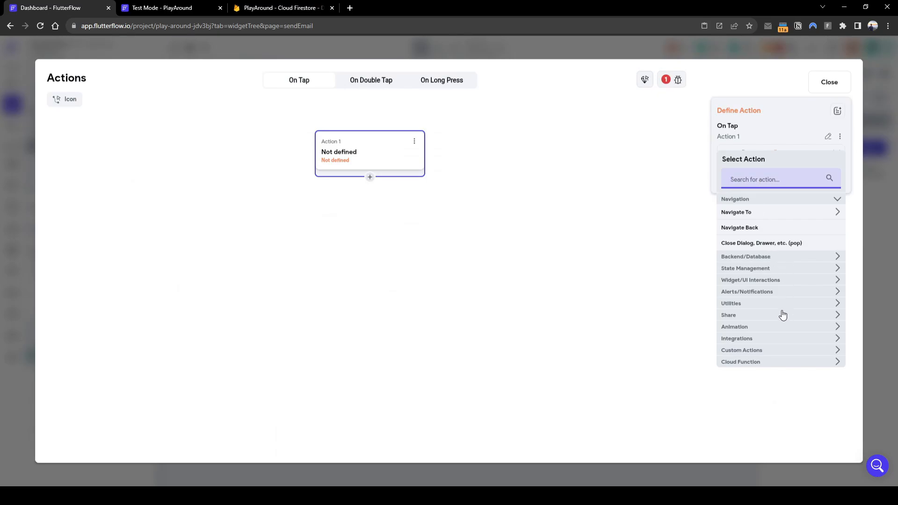
{"action": "type", "text": "page"}
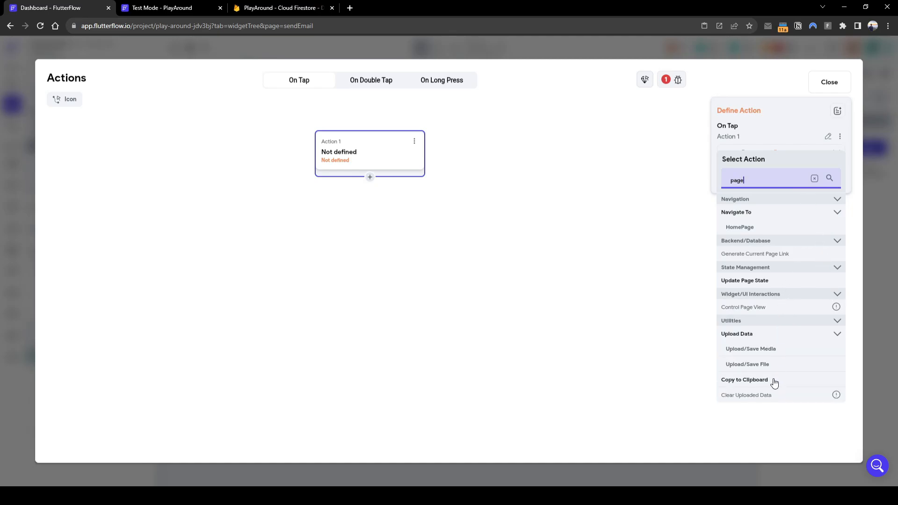
{"action": "left_click", "coordinate": [749, 280]}
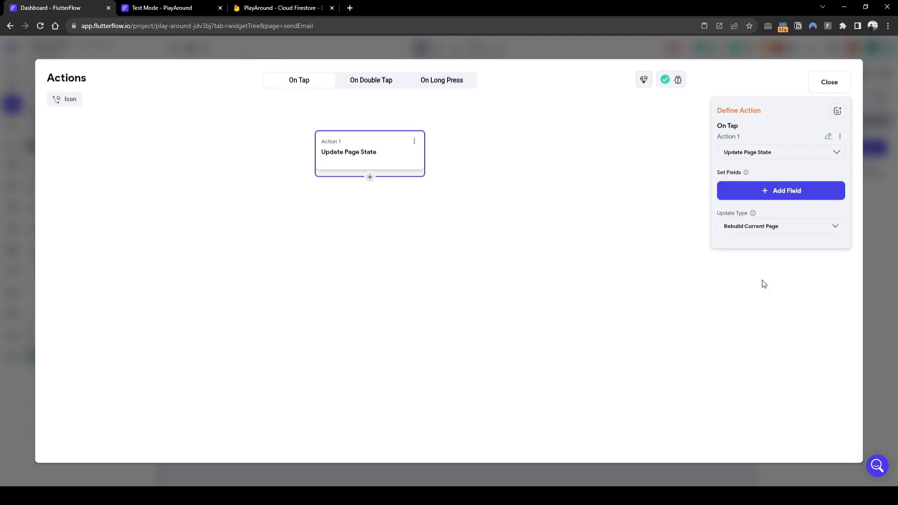
Make the action remove the selectedRecipientsList Item from the selectedRecipients list, and close the action editor
{"action": "left_click", "coordinate": [752, 201]}
{"action": "left_click", "coordinate": [435, 215]}
{"action": "left_click", "coordinate": [744, 227]}
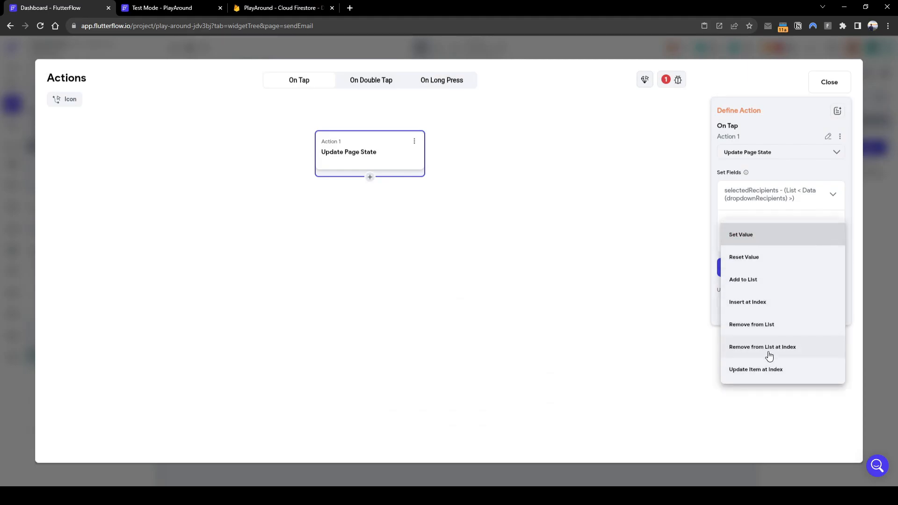
{"action": "left_click", "coordinate": [770, 325]}
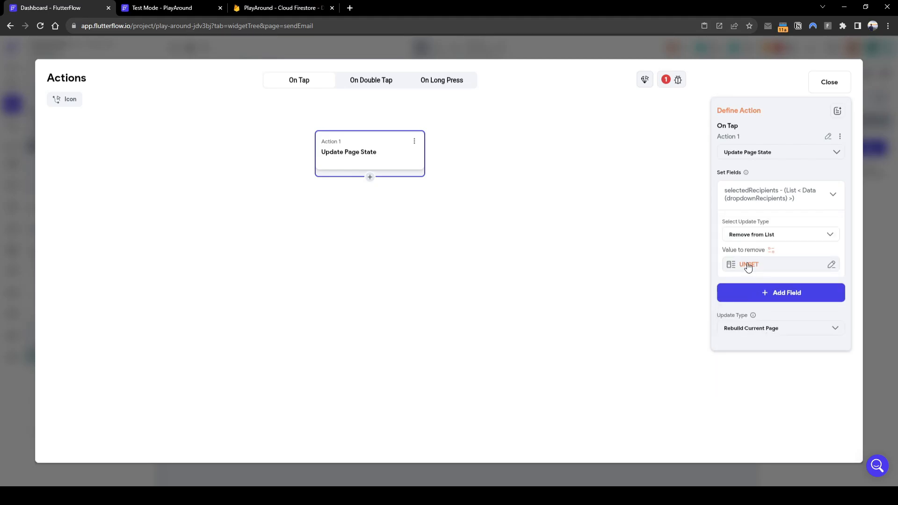
{"action": "left_click", "coordinate": [748, 263]}
{"action": "left_click", "coordinate": [647, 377]}
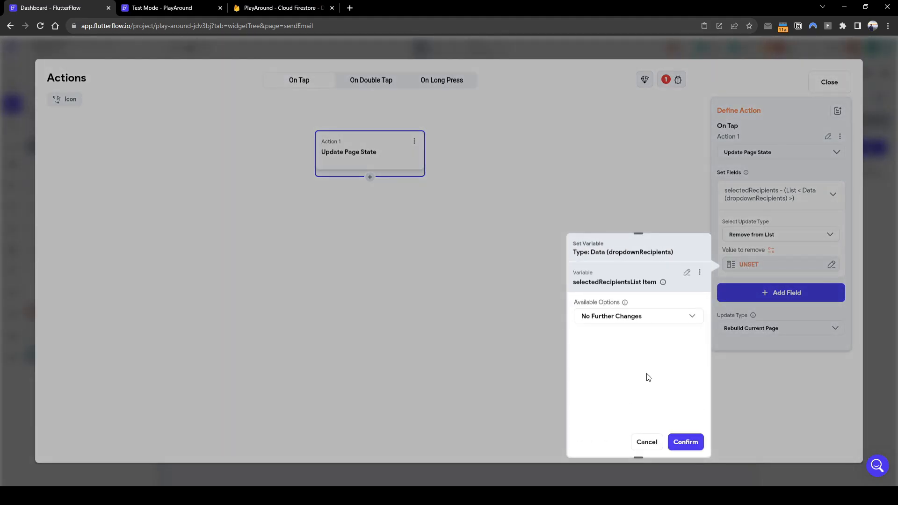
{"action": "left_click", "coordinate": [686, 439]}
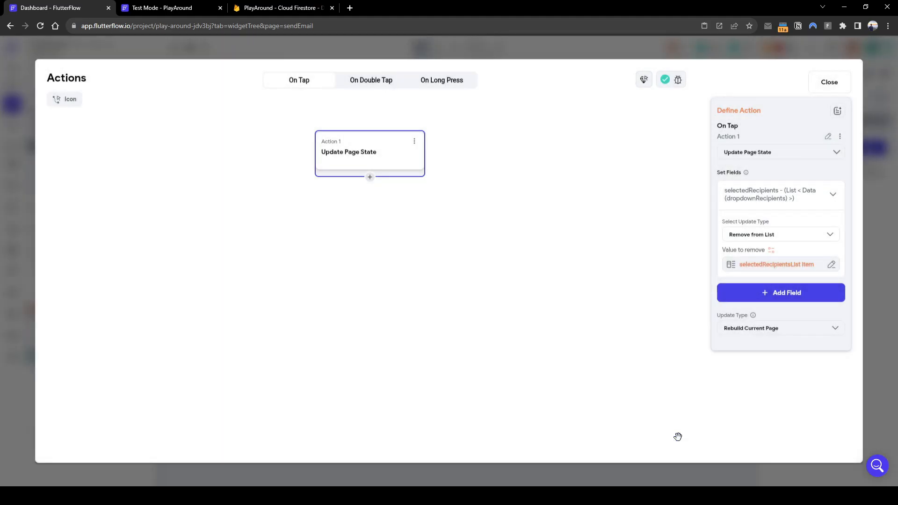
{"action": "left_click", "coordinate": [823, 85]}
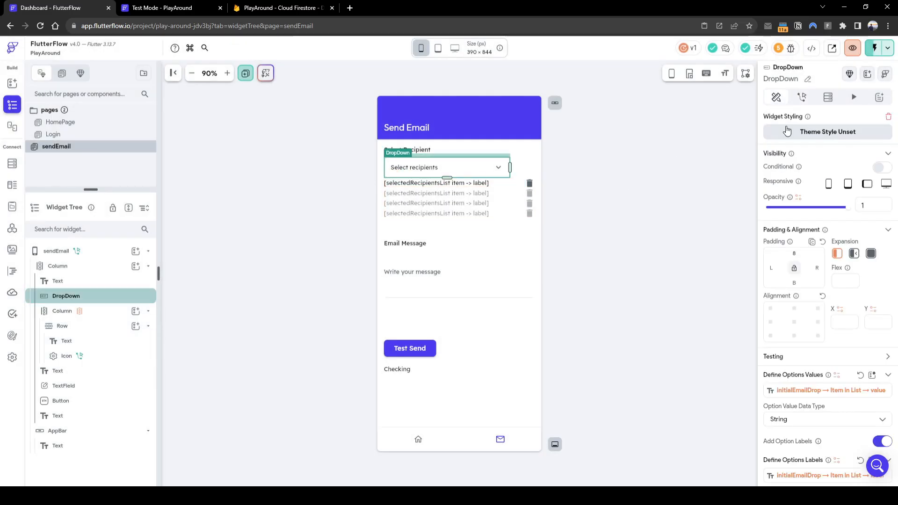
Check the recipient options in the Test Mode dropdown and add an On Selected Update Page State action to the DropDown widget
{"action": "left_click", "coordinate": [802, 98]}
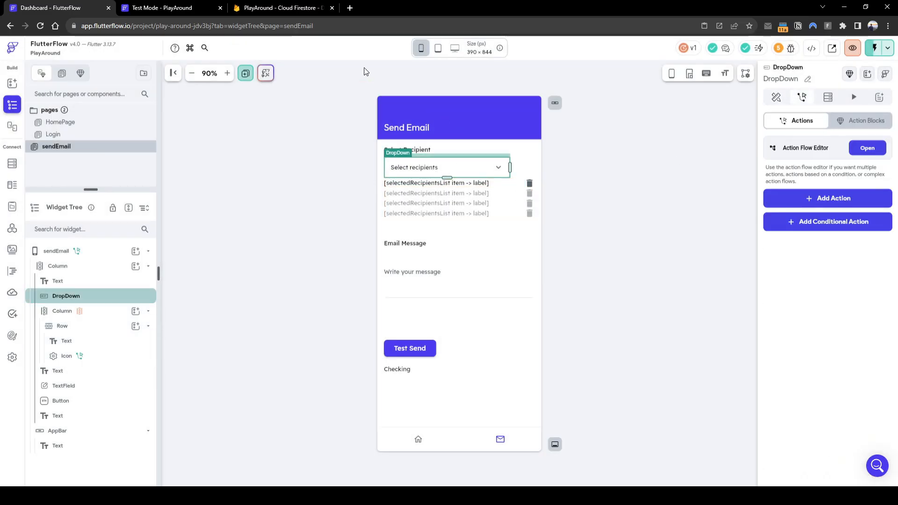
{"action": "left_click", "coordinate": [197, 8]}
{"action": "left_click", "coordinate": [397, 149]}
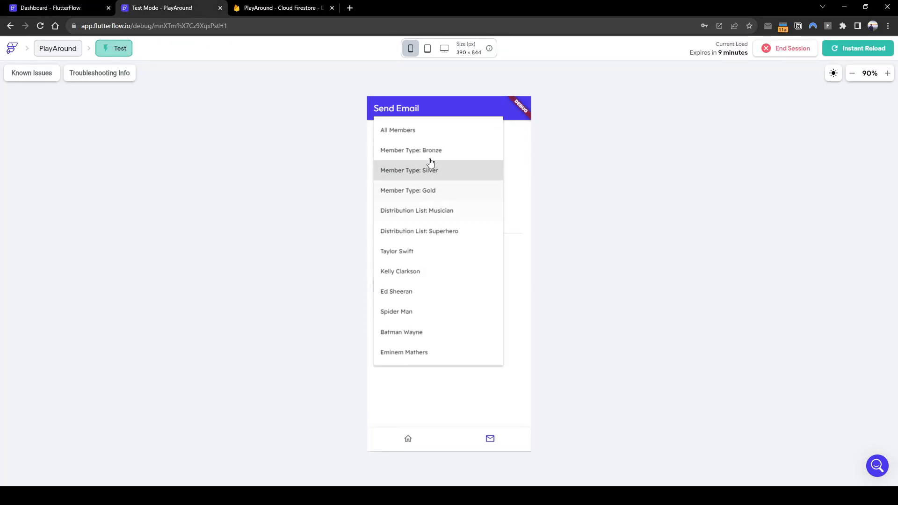
{"action": "left_click", "coordinate": [66, 8]}
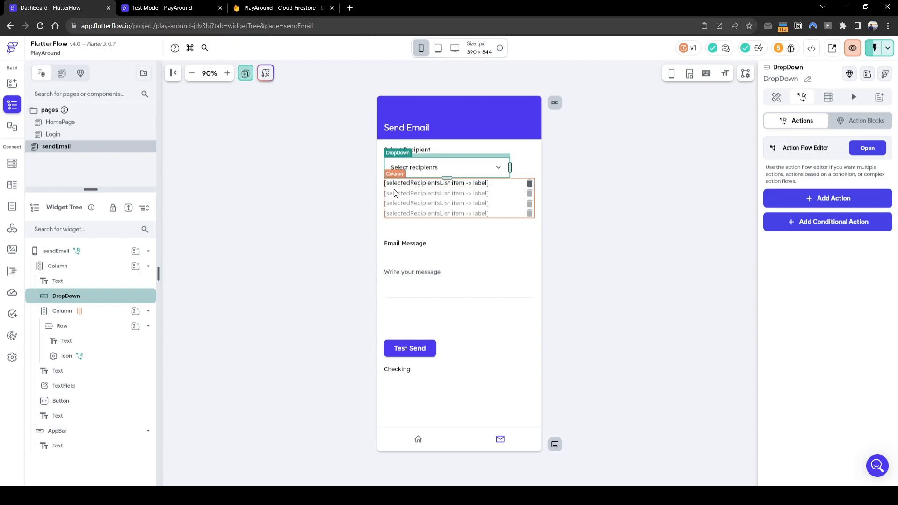
{"action": "left_click", "coordinate": [868, 148]}
{"action": "left_click", "coordinate": [401, 311]}
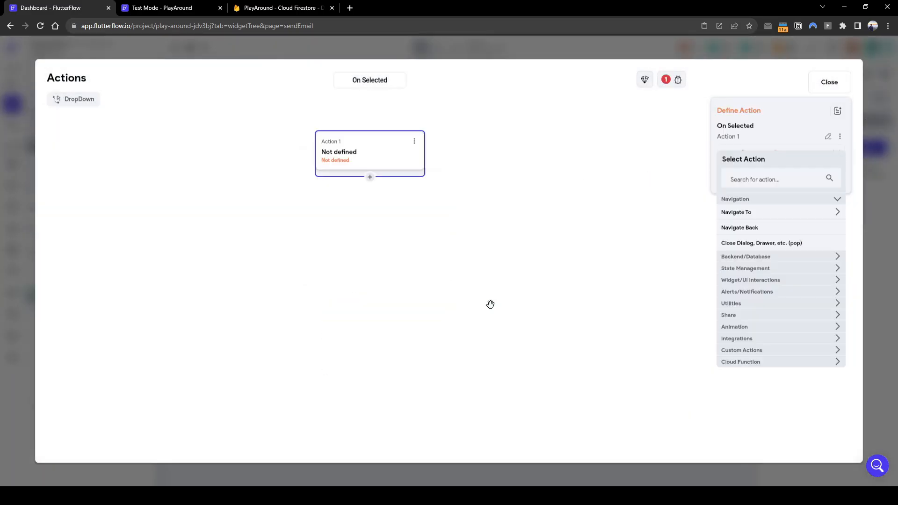
{"action": "left_click", "coordinate": [759, 186]}
{"action": "type", "text": "update"}
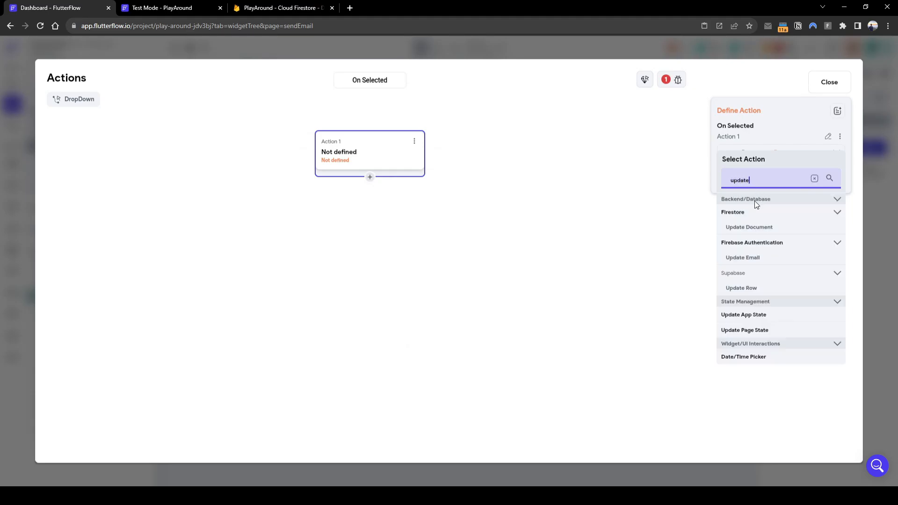
{"action": "left_click", "coordinate": [755, 330]}
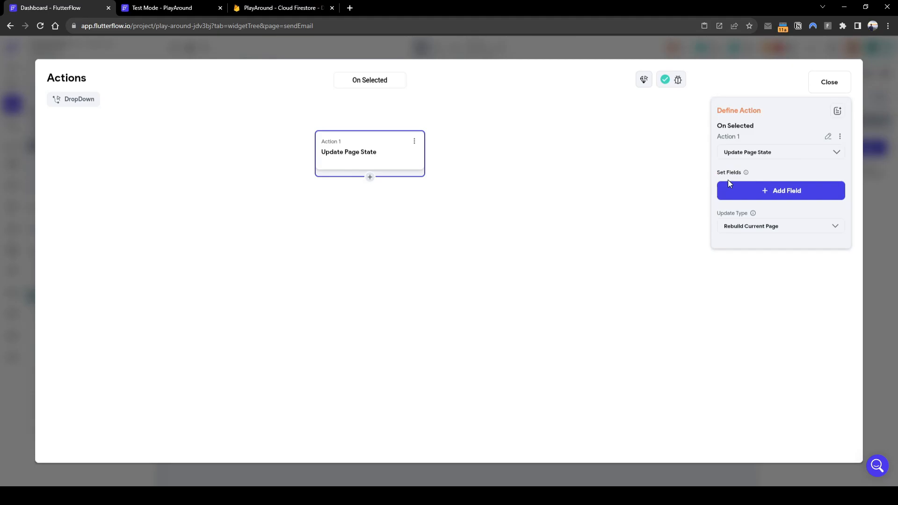
Add the selectedRecipients field to the Update Page State action with the update type Add to List
{"action": "left_click", "coordinate": [756, 190]}
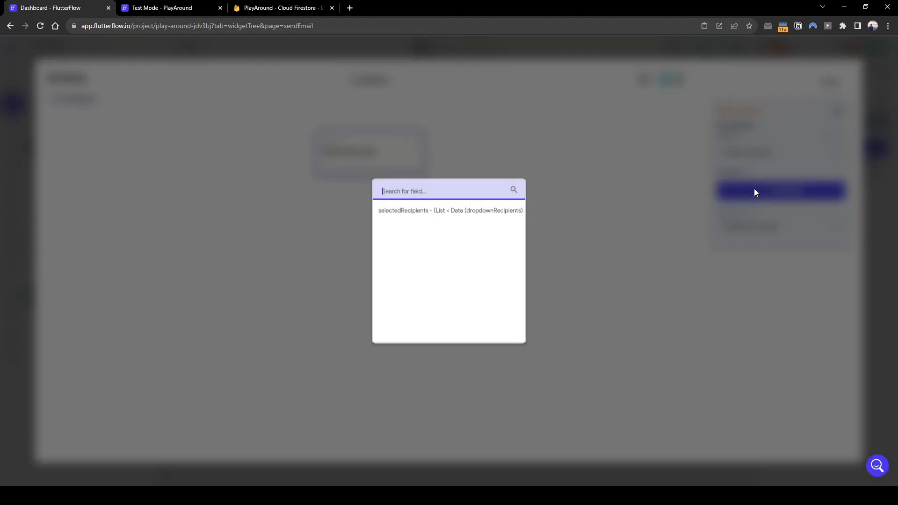
{"action": "left_click", "coordinate": [483, 214]}
{"action": "left_click", "coordinate": [762, 233]}
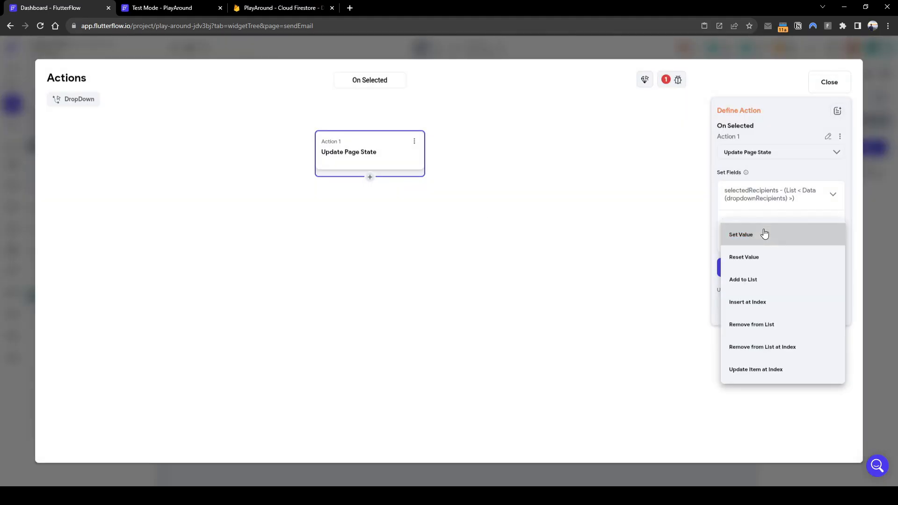
{"action": "left_click", "coordinate": [758, 281]}
Source the value to add from the initialEmailDrop App State list, using the Filter List Items option
{"action": "left_click", "coordinate": [768, 264]}
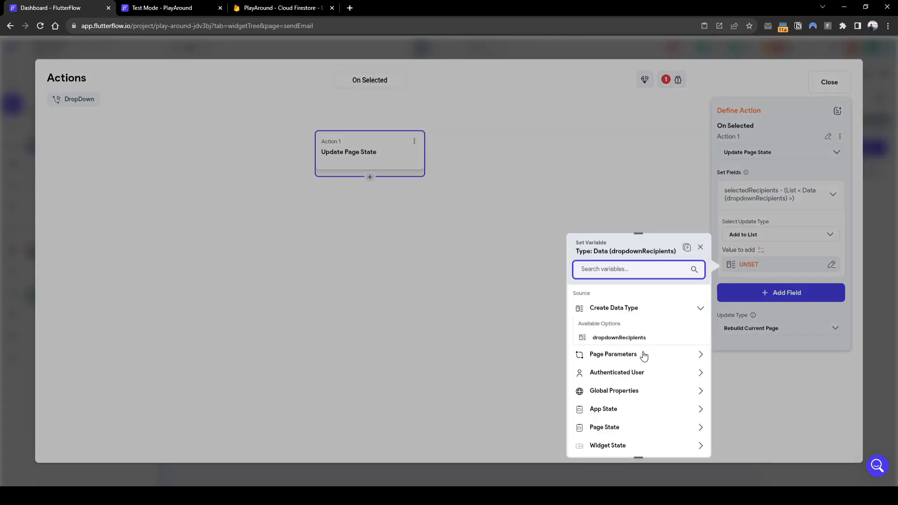
{"action": "left_click", "coordinate": [644, 414]}
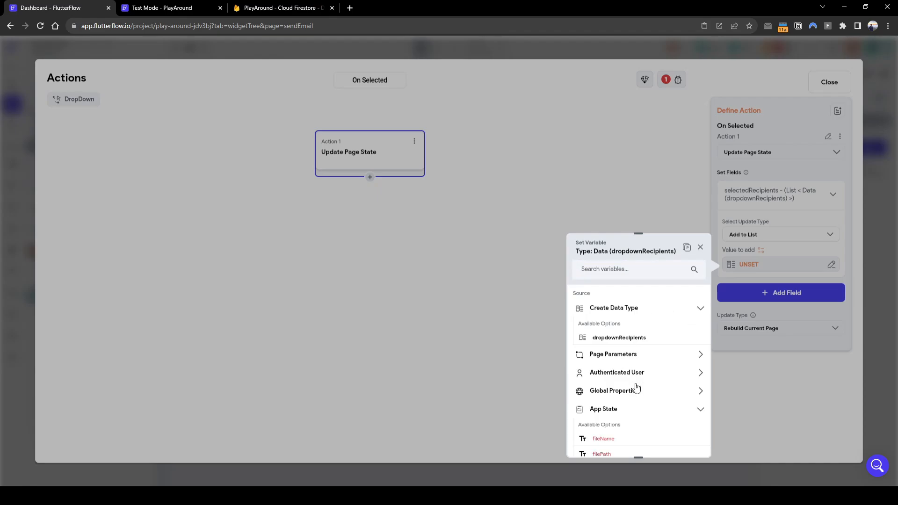
{"action": "scroll", "coordinate": [636, 411], "scroll_direction": "down", "scroll_amount": 2}
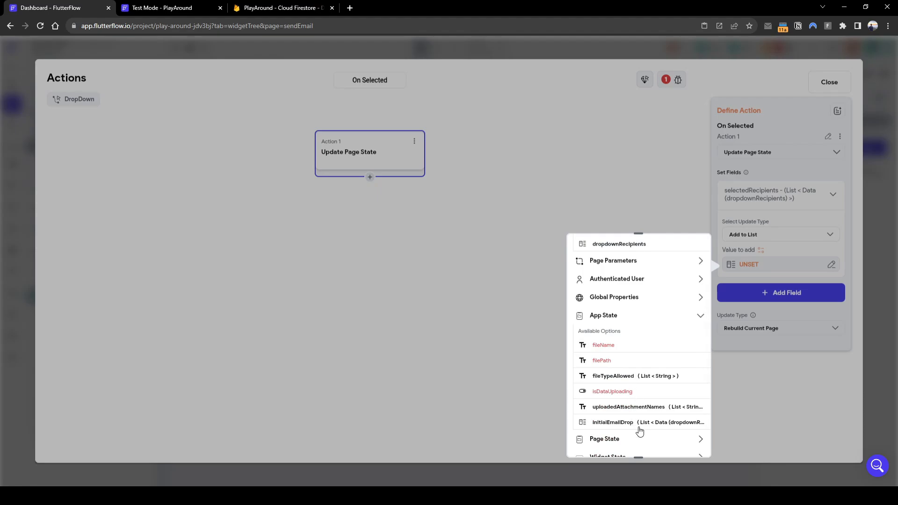
{"action": "left_click", "coordinate": [640, 427]}
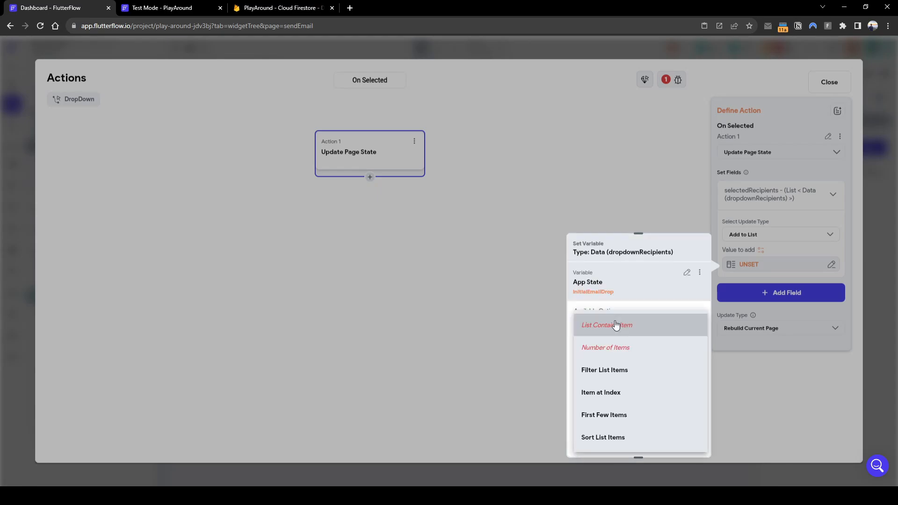
{"action": "left_click", "coordinate": [618, 377]}
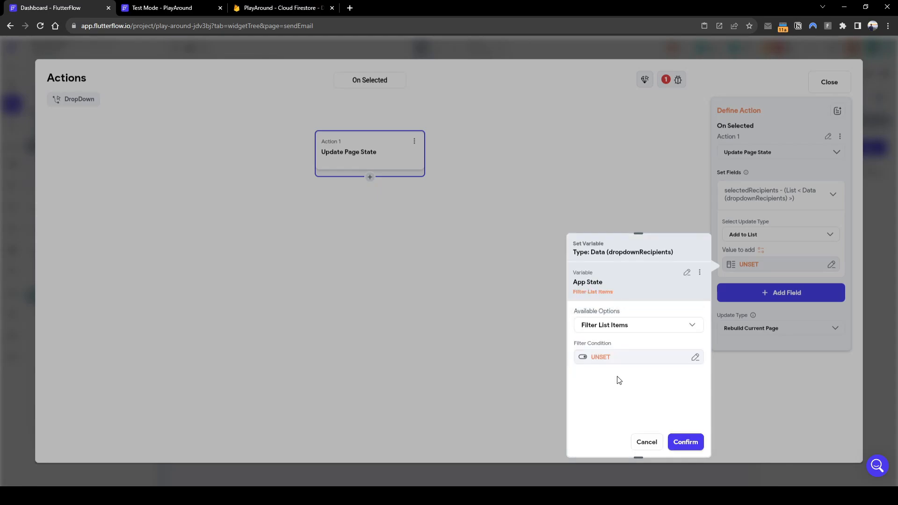
Create a single condition as the list filter, with the Item in List's value data structure field as its first value
{"action": "left_click", "coordinate": [601, 357]}
{"action": "left_click", "coordinate": [518, 331]}
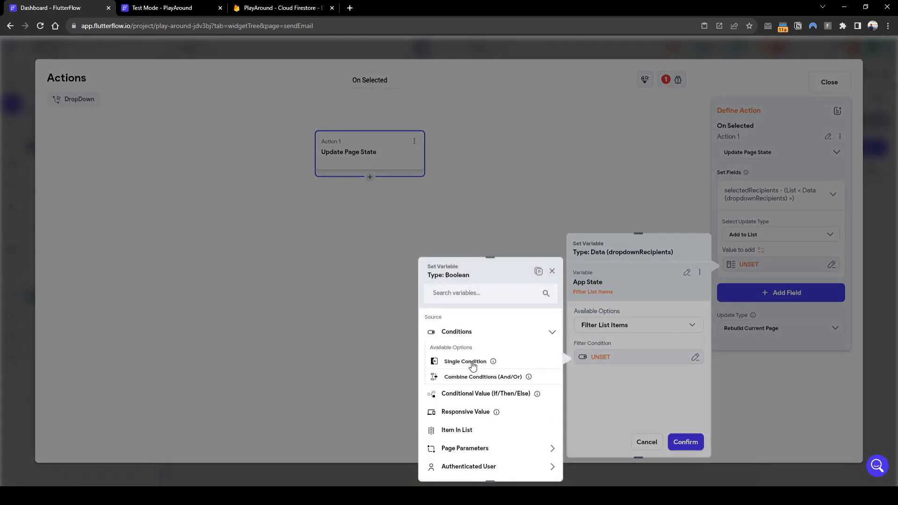
{"action": "left_click", "coordinate": [473, 360]}
{"action": "left_click", "coordinate": [451, 364]}
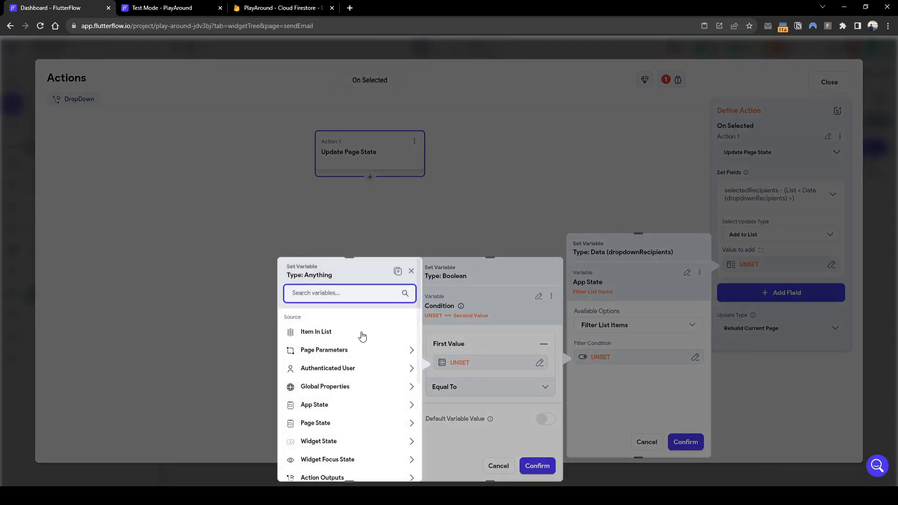
{"action": "left_click", "coordinate": [361, 334]}
{"action": "left_click", "coordinate": [352, 346]}
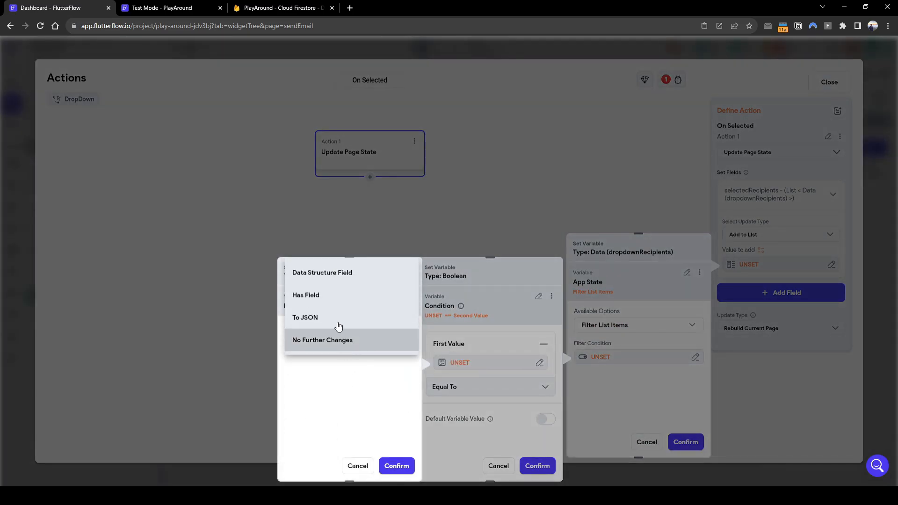
{"action": "left_click", "coordinate": [331, 280]}
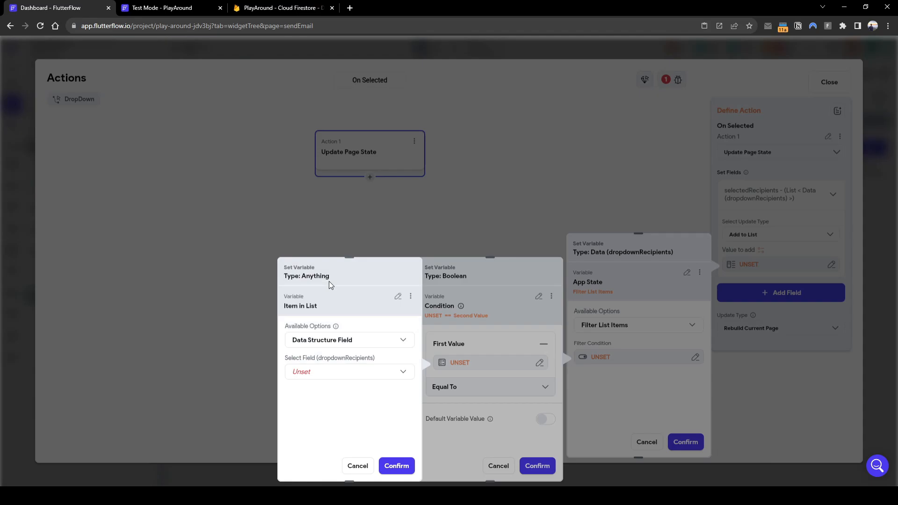
{"action": "left_click", "coordinate": [323, 372]}
{"action": "left_click", "coordinate": [324, 374]}
{"action": "left_click", "coordinate": [330, 374]}
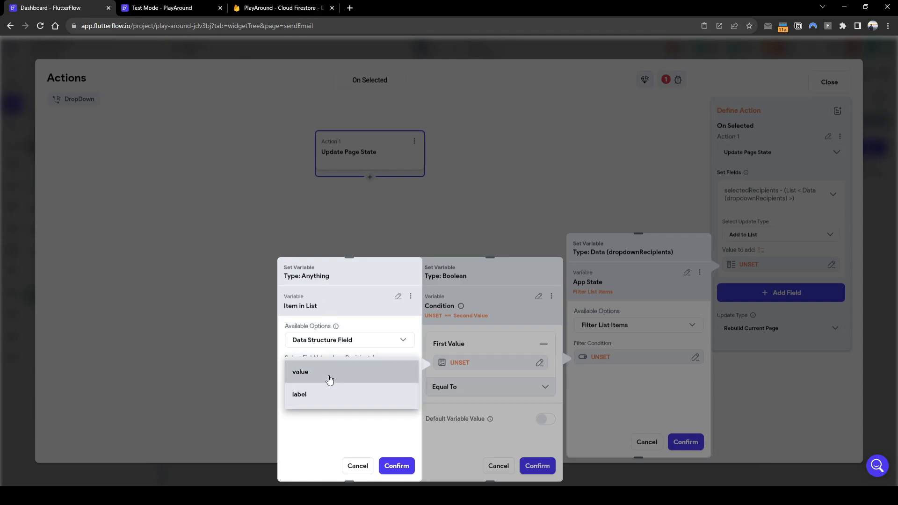
{"action": "left_click", "coordinate": [331, 376]}
{"action": "left_click", "coordinate": [397, 466]}
Set the condition's second value to the DropDown widget state and confirm the Equal To condition
{"action": "left_click", "coordinate": [461, 408]}
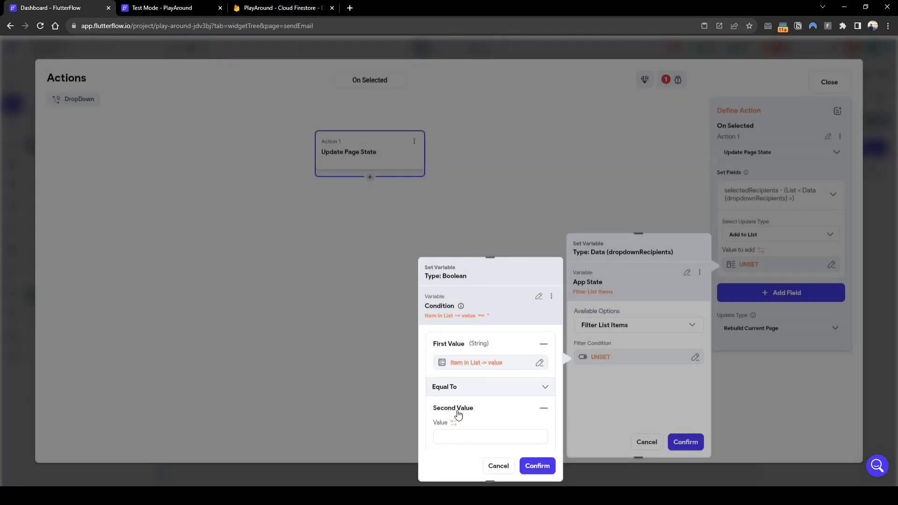
{"action": "left_click", "coordinate": [455, 422]}
{"action": "type", "text": "dropdown"}
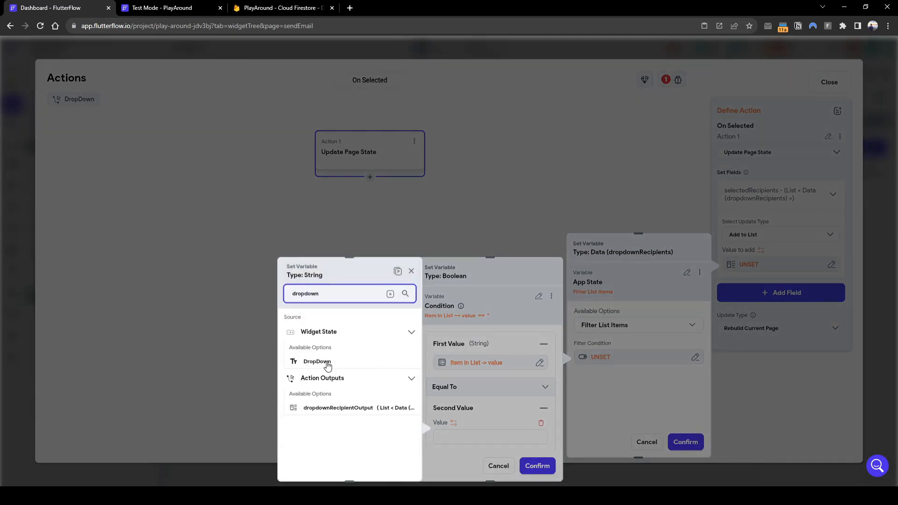
{"action": "left_click", "coordinate": [328, 364]}
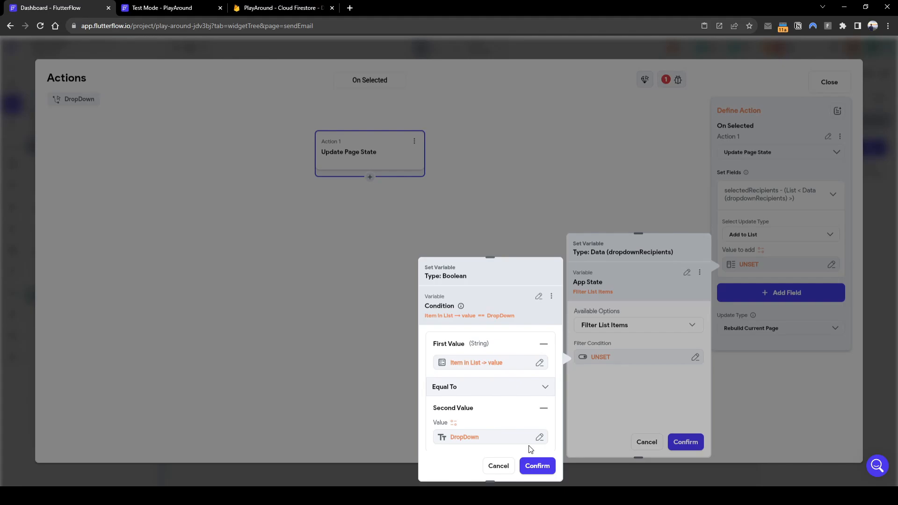
{"action": "left_click", "coordinate": [549, 469]}
Take the First item of the filtered list through Item at Index, confirm the variable, and close the action editor
{"action": "left_click", "coordinate": [691, 448]}
{"action": "left_click", "coordinate": [638, 388]}
{"action": "left_click", "coordinate": [626, 315]}
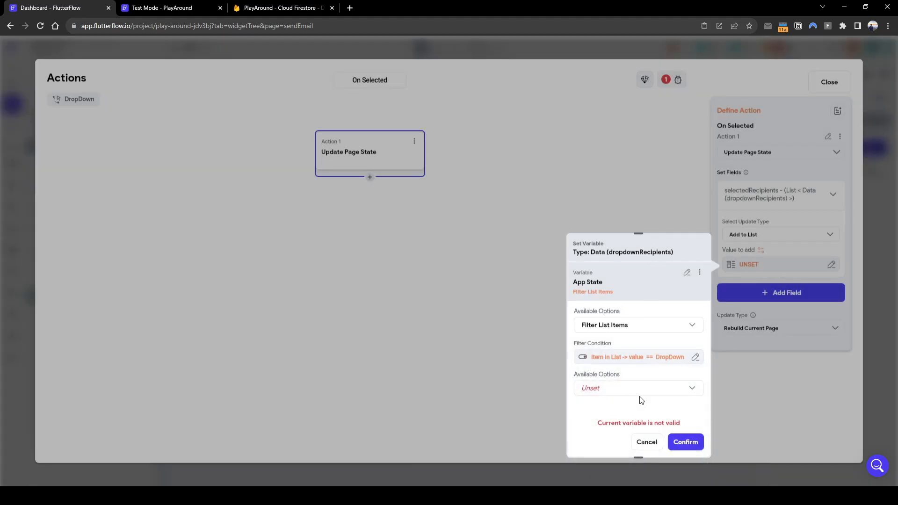
{"action": "left_click", "coordinate": [643, 391]}
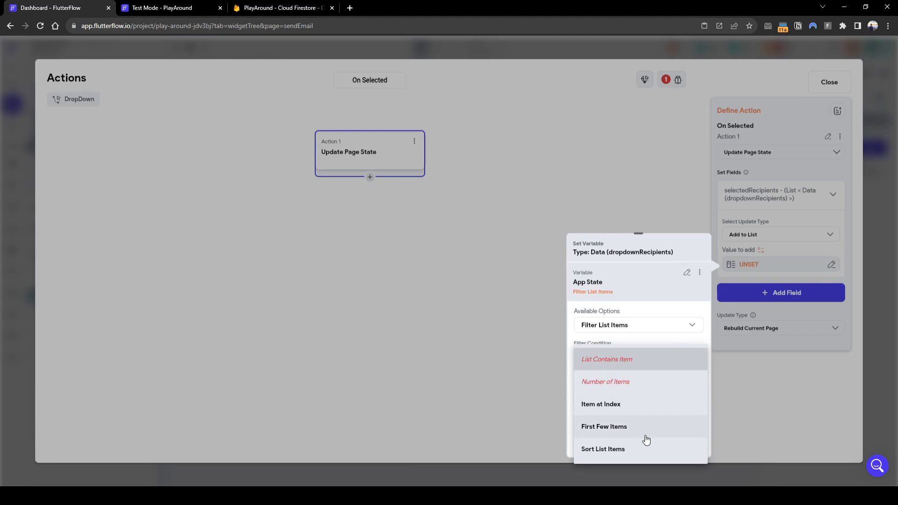
{"action": "left_click", "coordinate": [631, 408]}
{"action": "scroll", "coordinate": [617, 421], "scroll_direction": "down", "scroll_amount": 1}
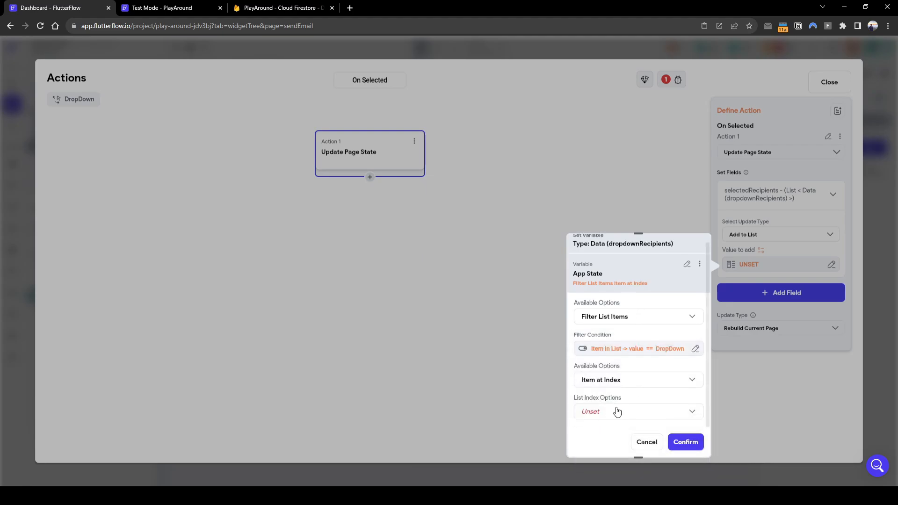
{"action": "left_click", "coordinate": [617, 411]}
{"action": "left_click", "coordinate": [615, 405]}
{"action": "left_click", "coordinate": [686, 441]}
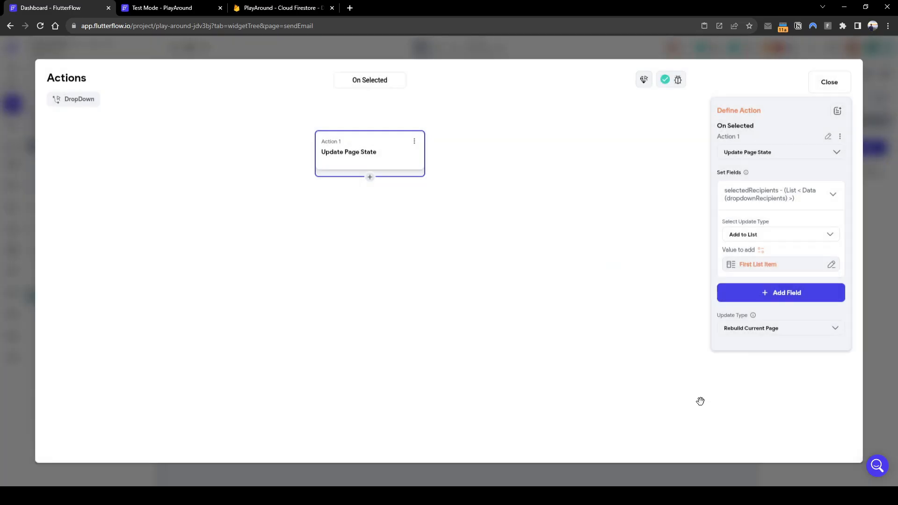
{"action": "left_click", "coordinate": [829, 82]}
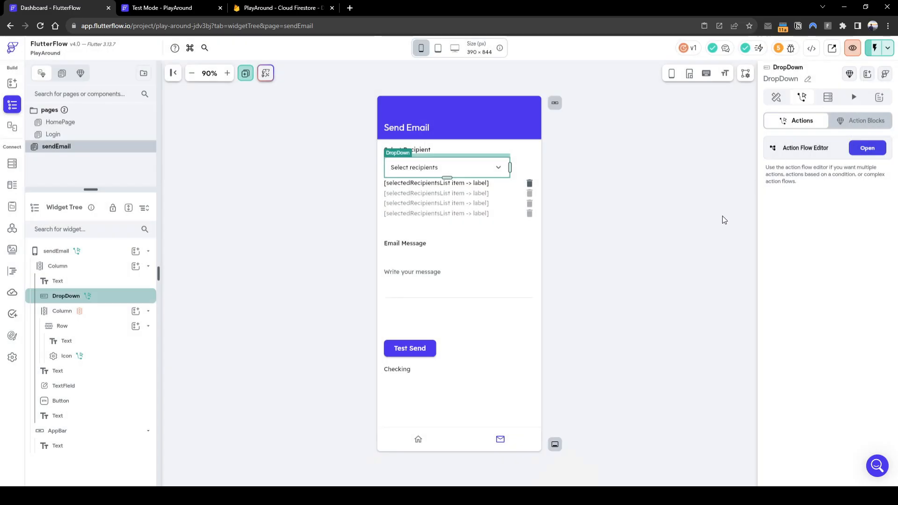
{"action": "left_click", "coordinate": [687, 211]}
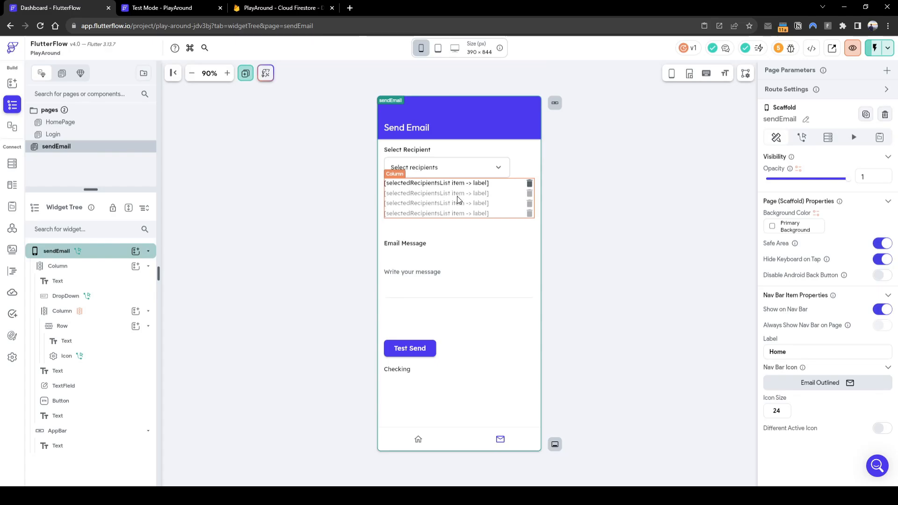
Reload the app in Test Mode and select Member Type: Bronze, Spider Man and Eminem Mathers as recipients
{"action": "left_click", "coordinate": [178, 8]}
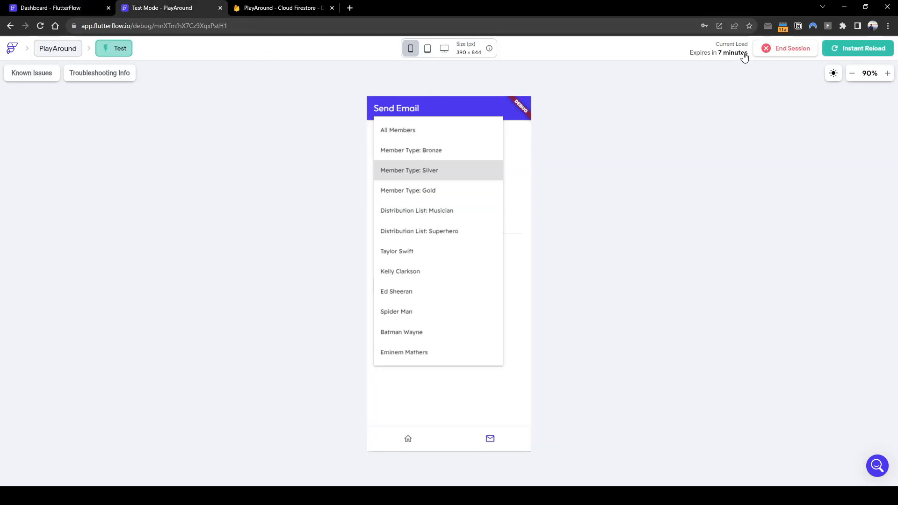
{"action": "left_click", "coordinate": [862, 48]}
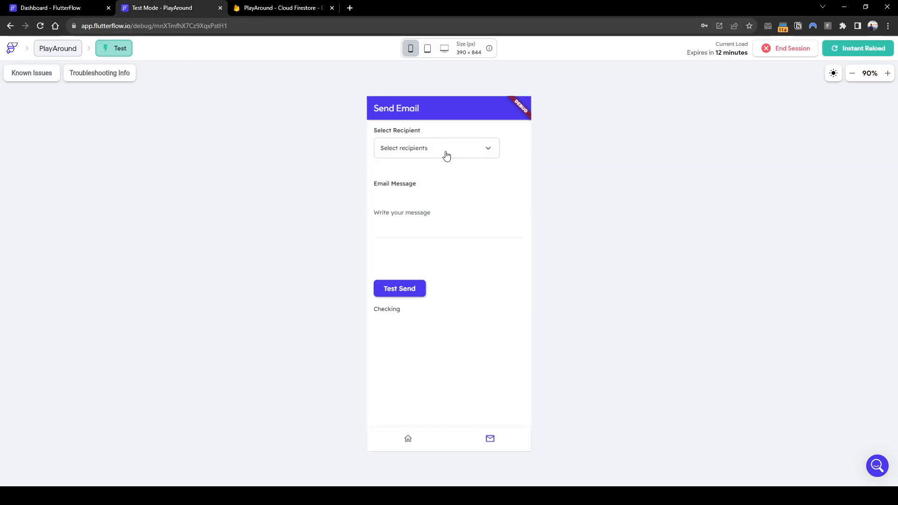
{"action": "left_click", "coordinate": [440, 153]}
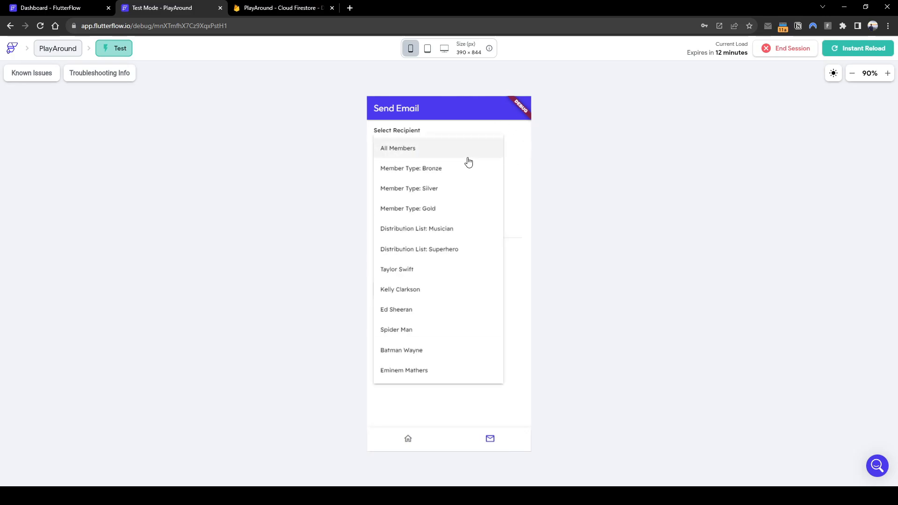
{"action": "left_click", "coordinate": [443, 178]}
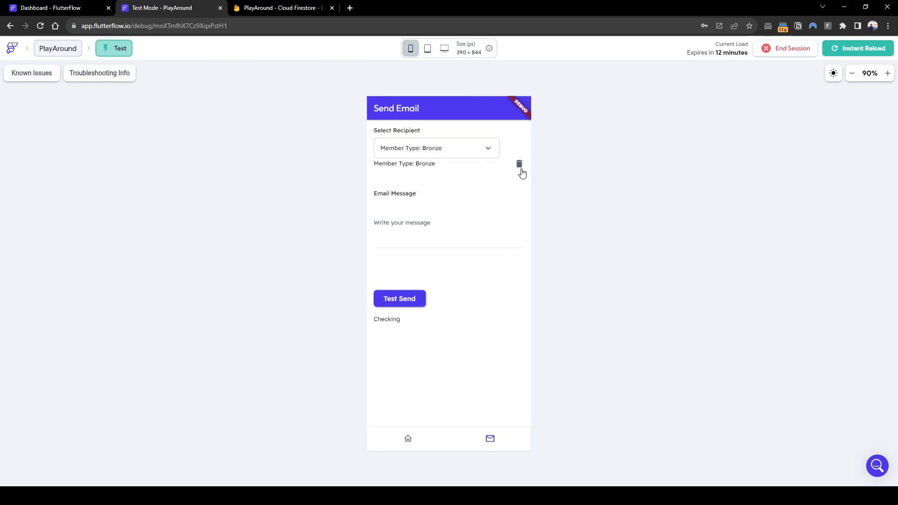
{"action": "left_click", "coordinate": [463, 154]}
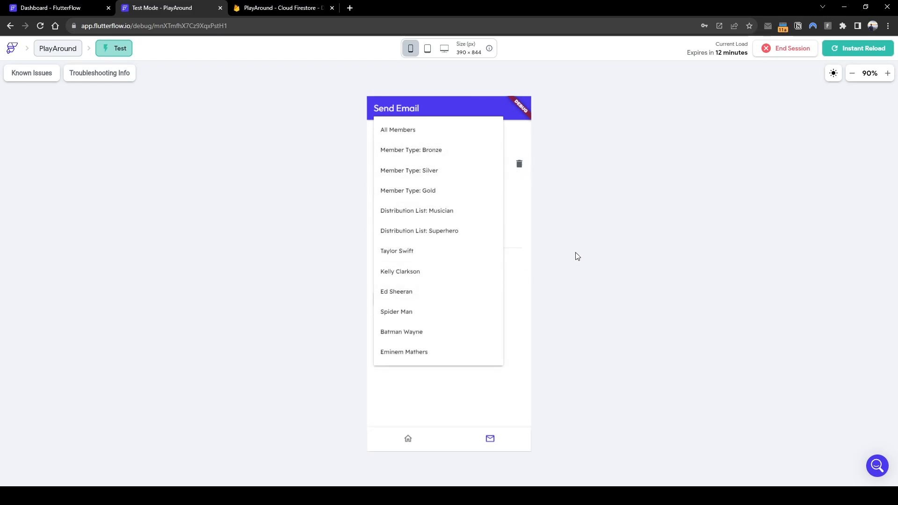
{"action": "left_click", "coordinate": [477, 313]}
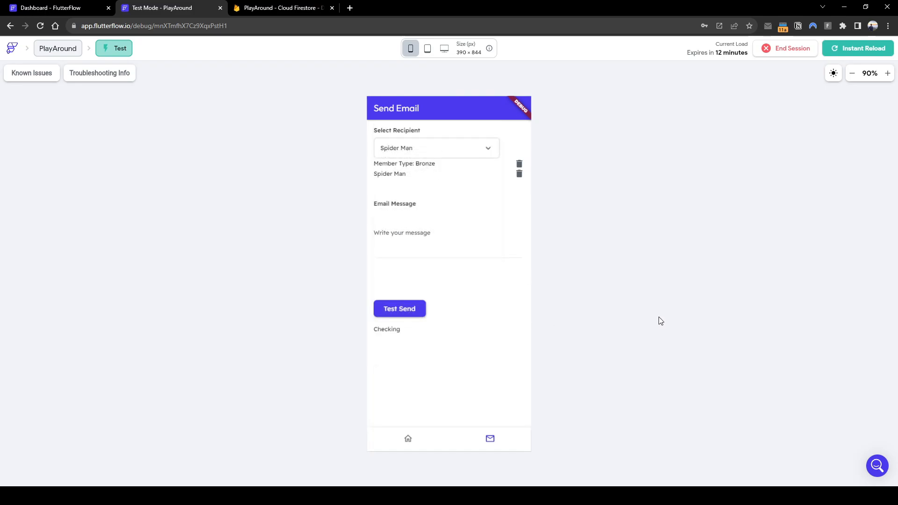
{"action": "left_click", "coordinate": [433, 146]}
{"action": "left_click", "coordinate": [431, 358]}
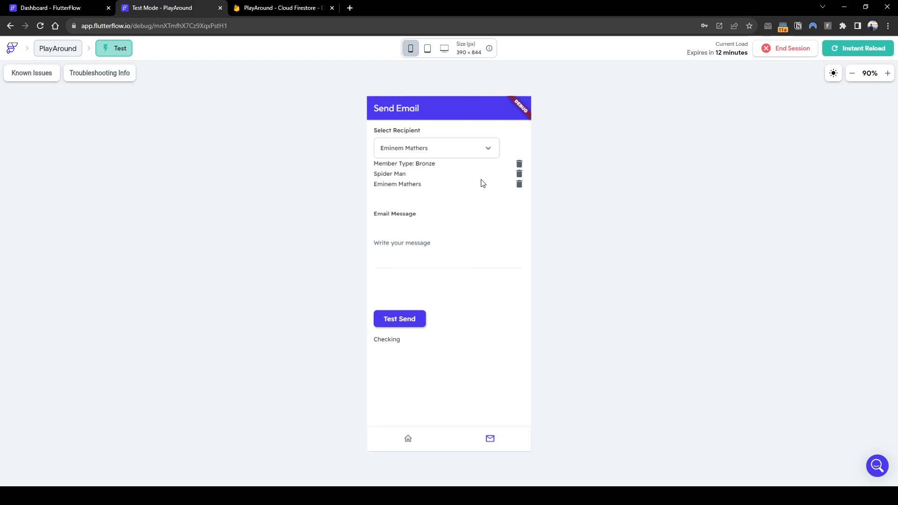
Delete Eminem Mathers and Spider Man from the selected recipients list, and add Kelly Clarkson from the dropdown
{"action": "left_click", "coordinate": [474, 146]}
{"action": "left_click", "coordinate": [519, 177]}
{"action": "left_click", "coordinate": [520, 184]}
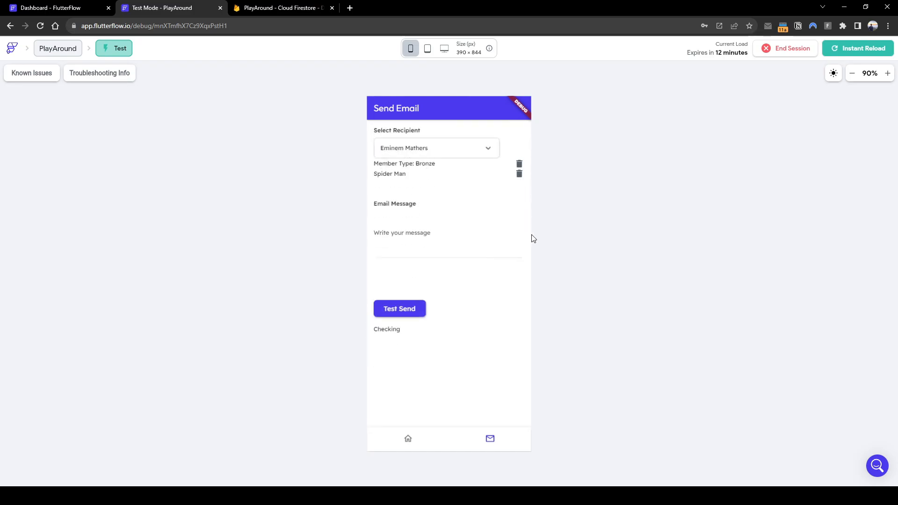
{"action": "left_click", "coordinate": [519, 176]}
{"action": "left_click", "coordinate": [458, 151]}
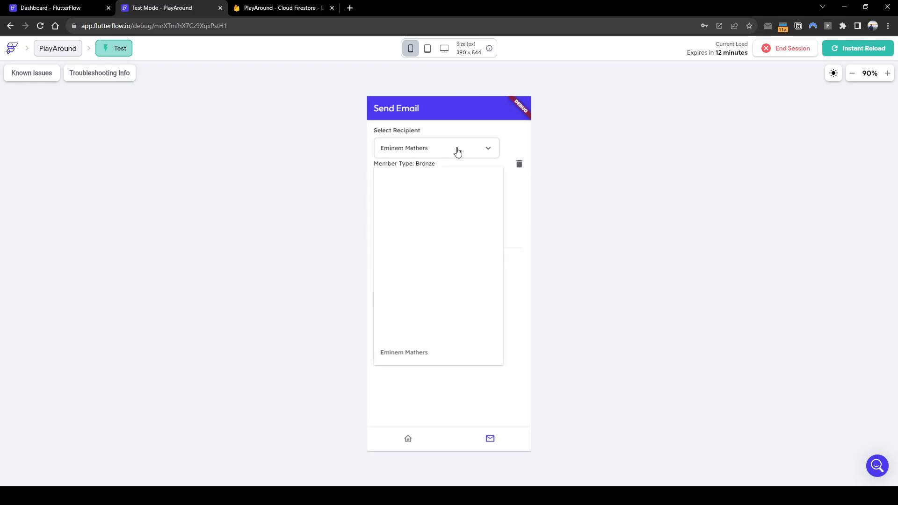
{"action": "left_click", "coordinate": [439, 276]}
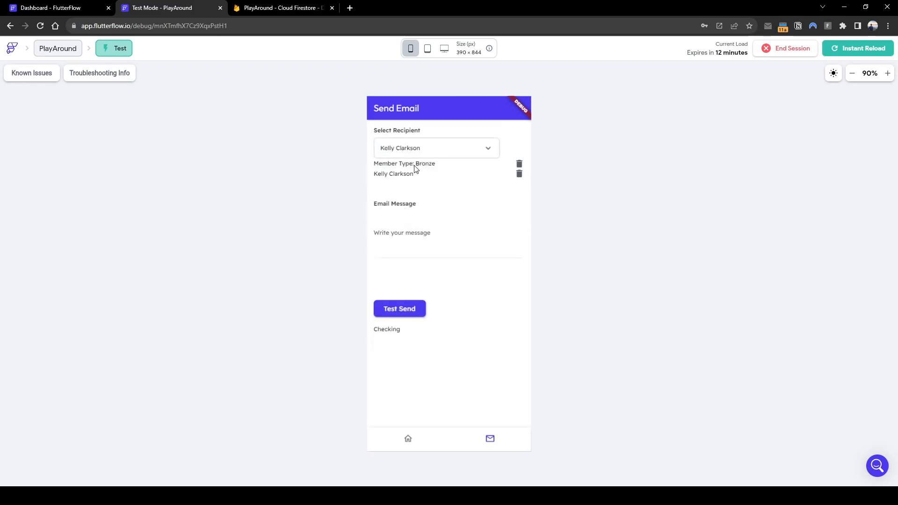